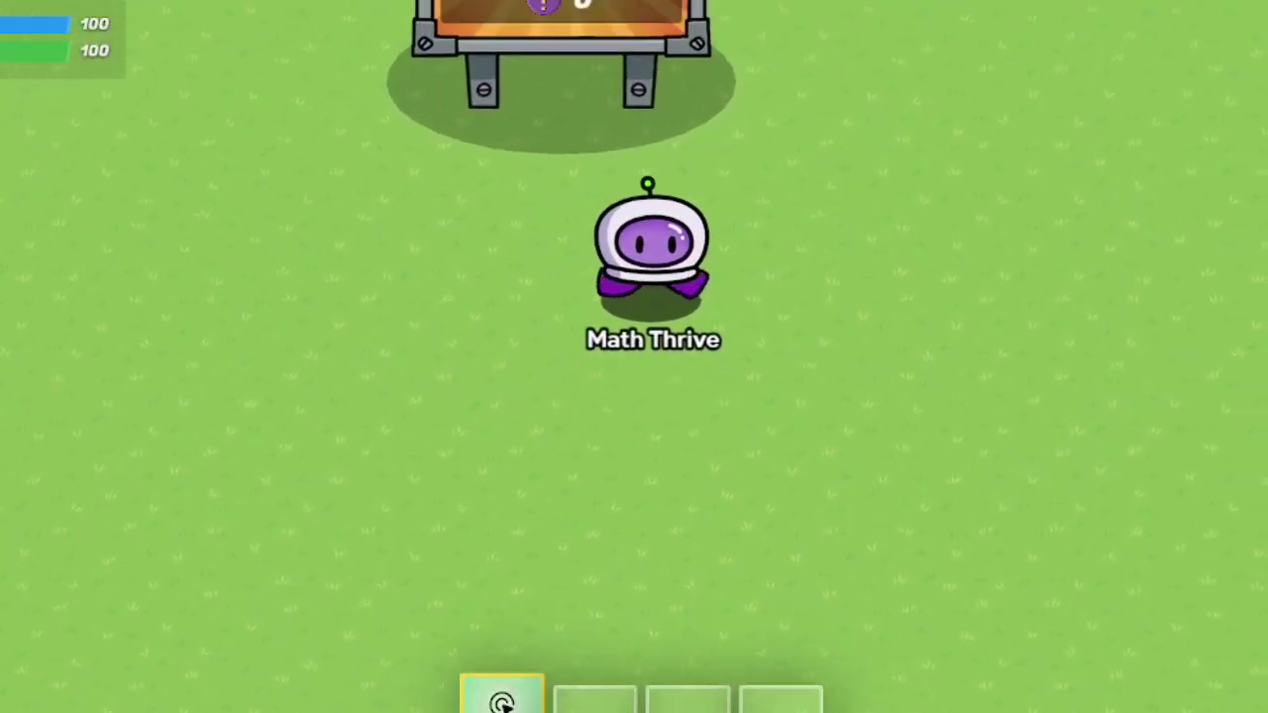
Step: Walk the character to the Random vending machine and purchase several random items from it
{"action": "key", "text": "d"}
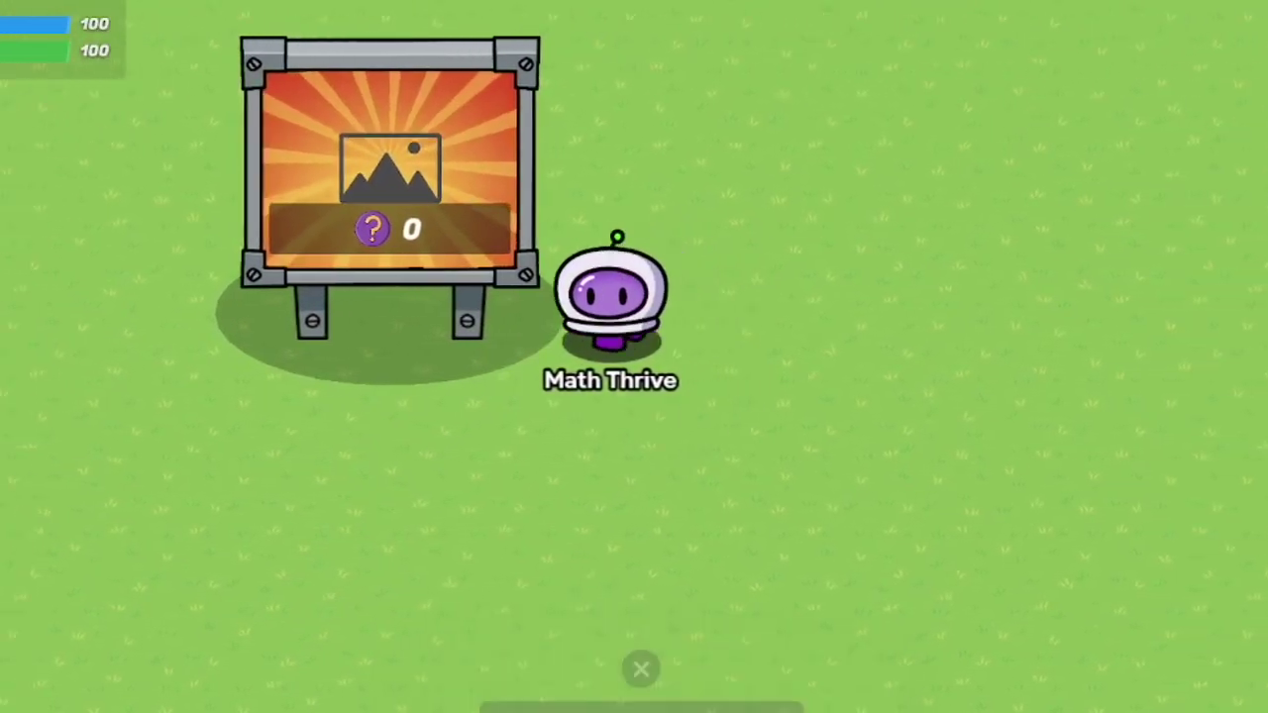
{"action": "key", "text": "a"}
{"action": "key", "text": "d"}
{"action": "key", "text": "a"}
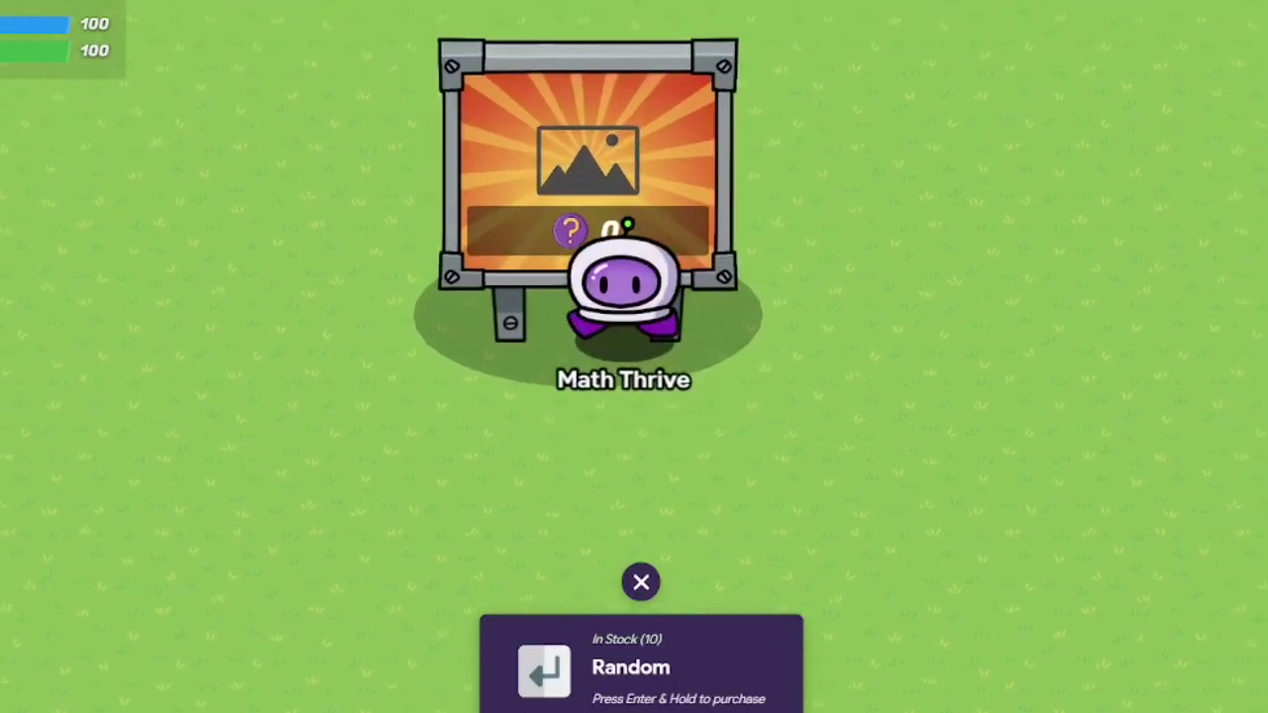
{"action": "key", "text": "Return"}
{"action": "key", "text": "s"}
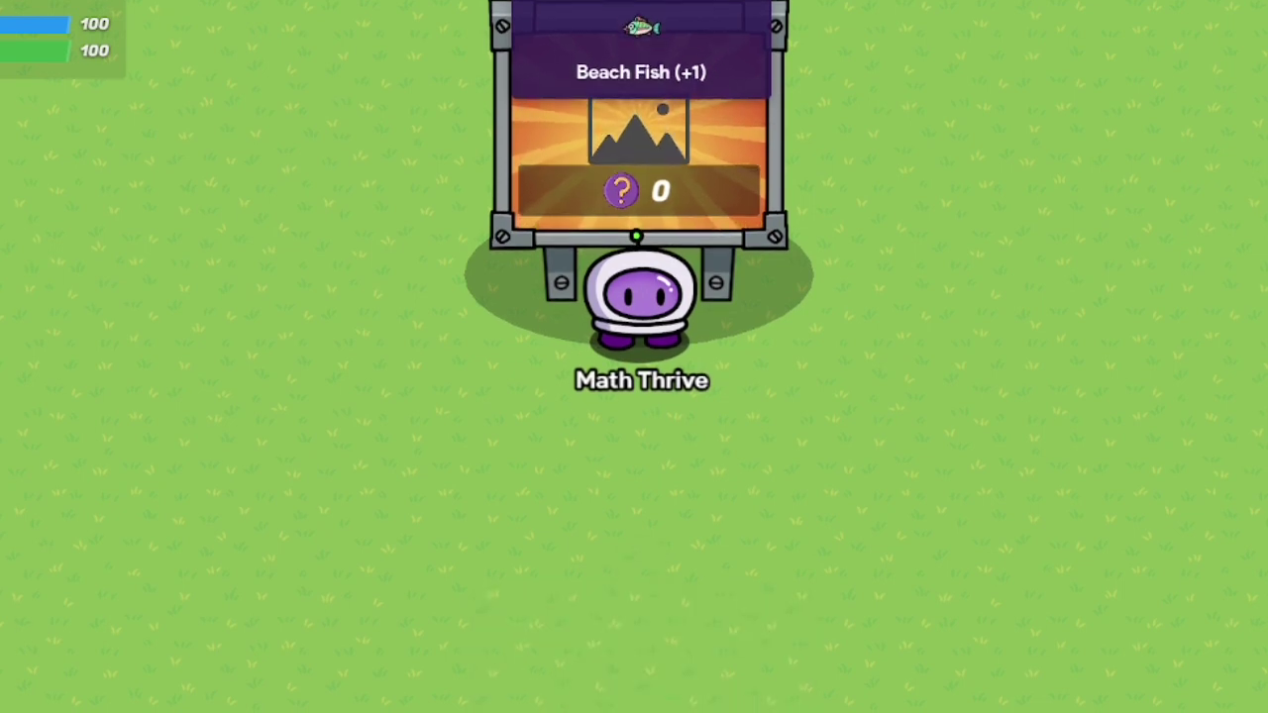
{"action": "key", "text": "Return"}
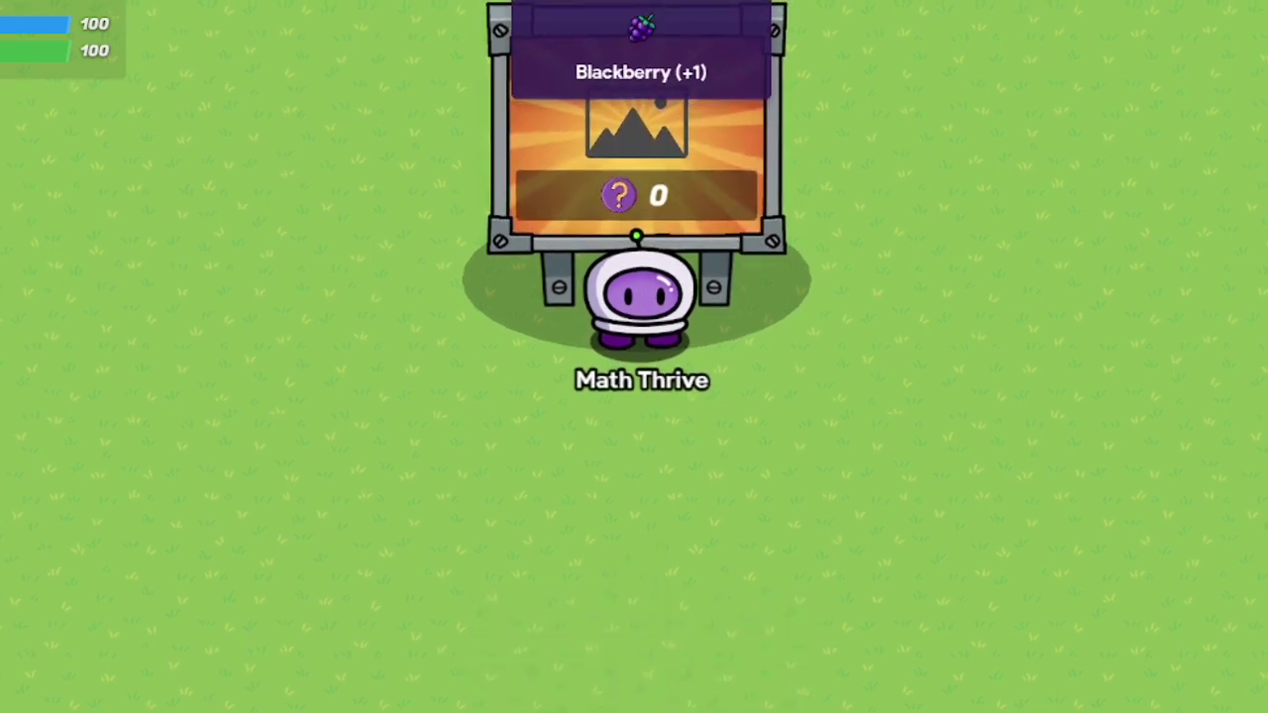
{"action": "key", "text": "Return"}
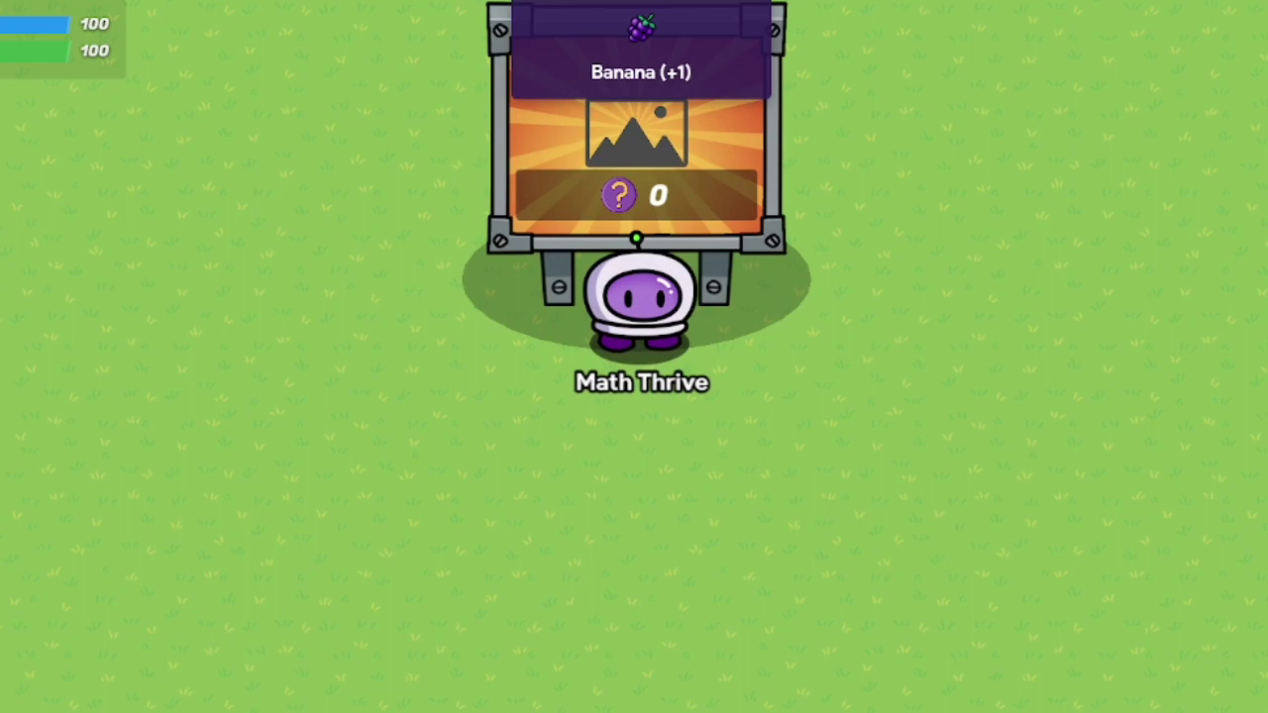
{"action": "key", "text": "Down"}
{"action": "key", "text": "Left"}
{"action": "key", "text": "Up"}
{"action": "key", "text": "Right"}
{"action": "key", "text": "Left"}
{"action": "key", "text": "Up"}
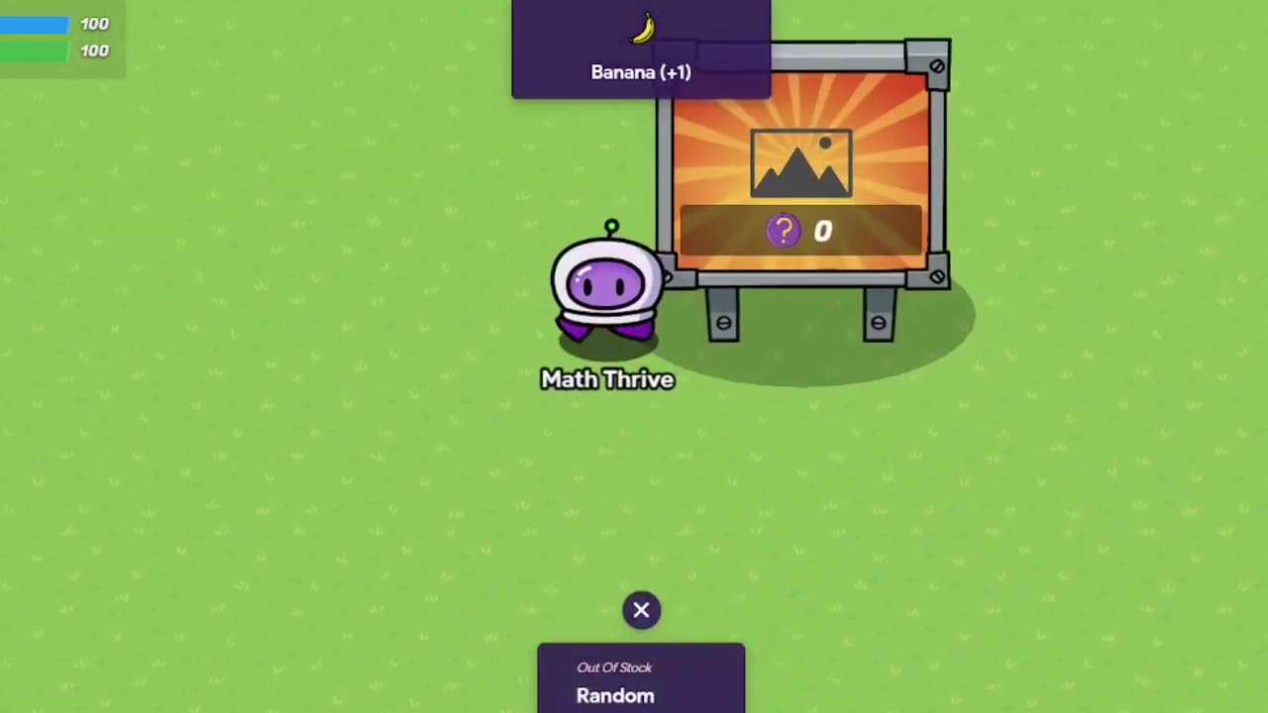
{"action": "key", "text": "Right"}
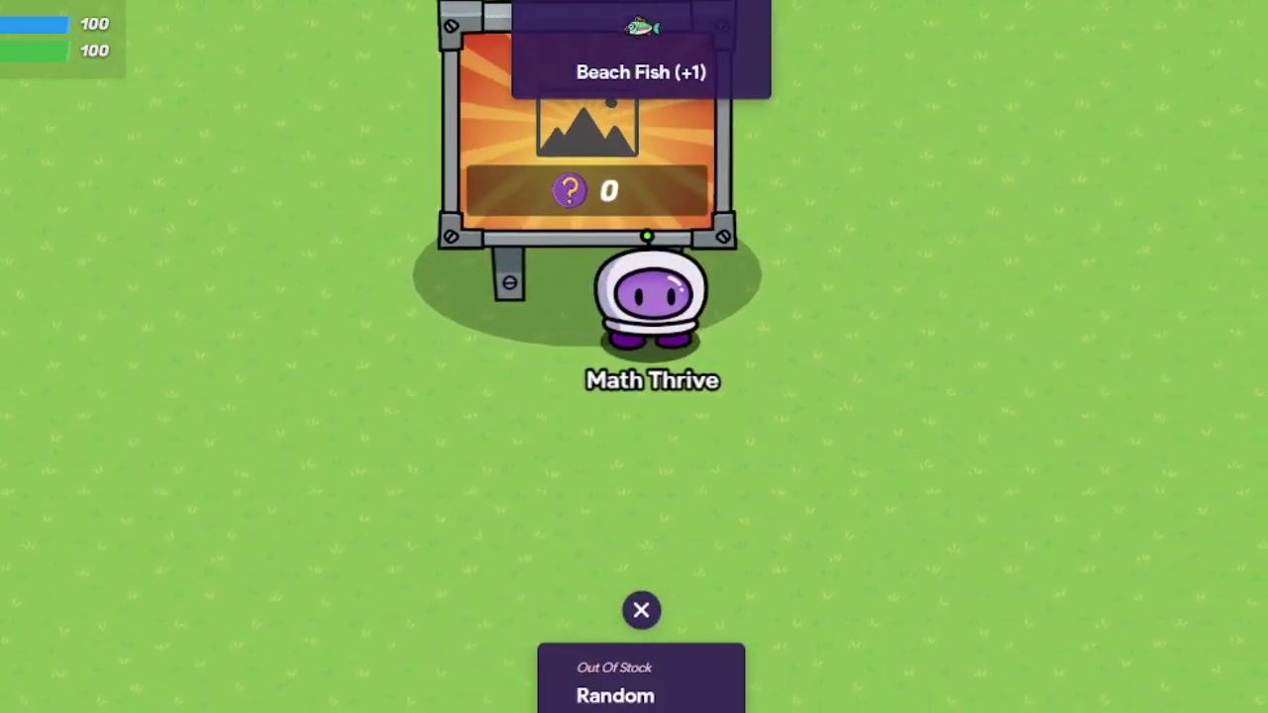
{"action": "key", "text": "Left"}
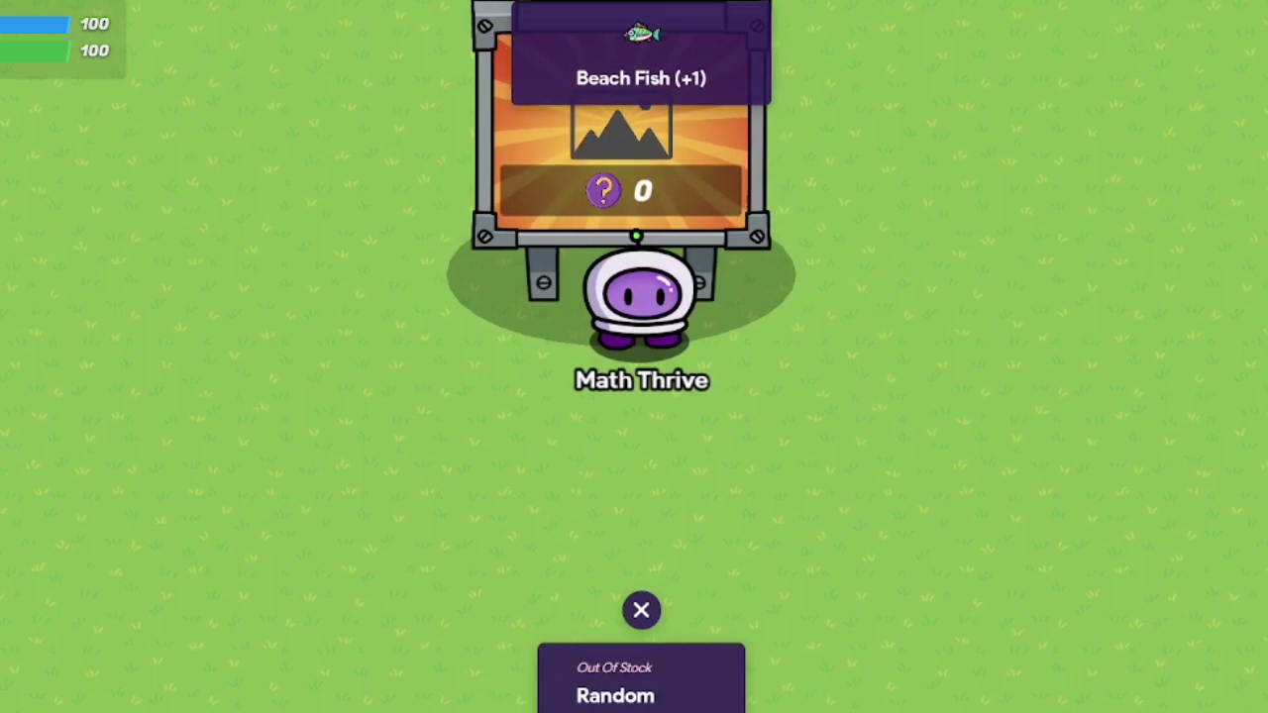
{"action": "key", "text": "Right"}
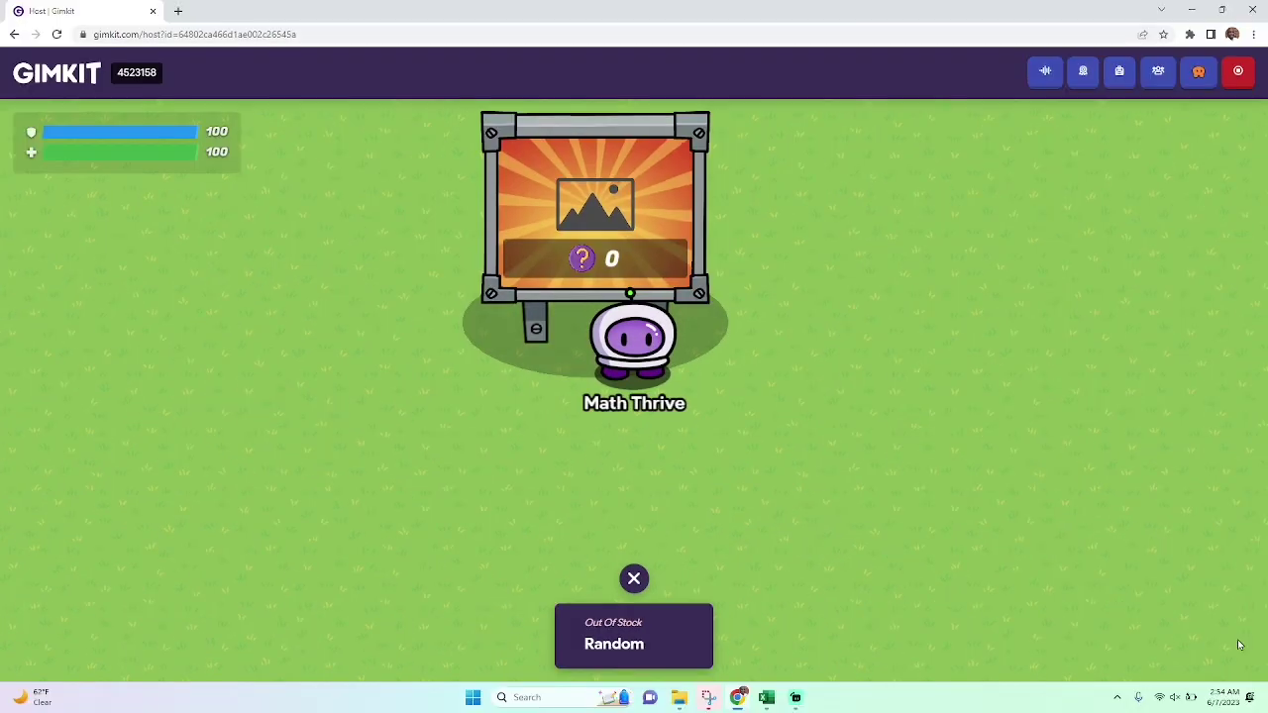
{"action": "key", "text": "Right"}
{"action": "key", "text": "Left"}
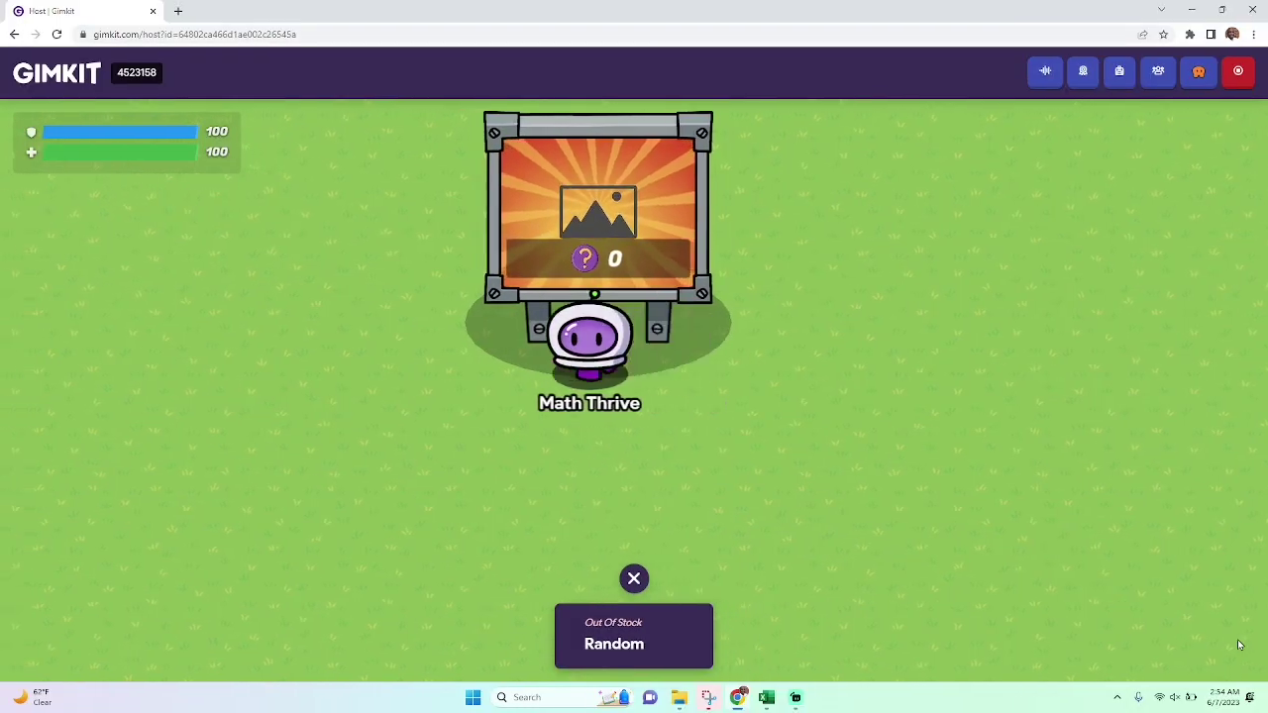
{"action": "key", "text": "Right"}
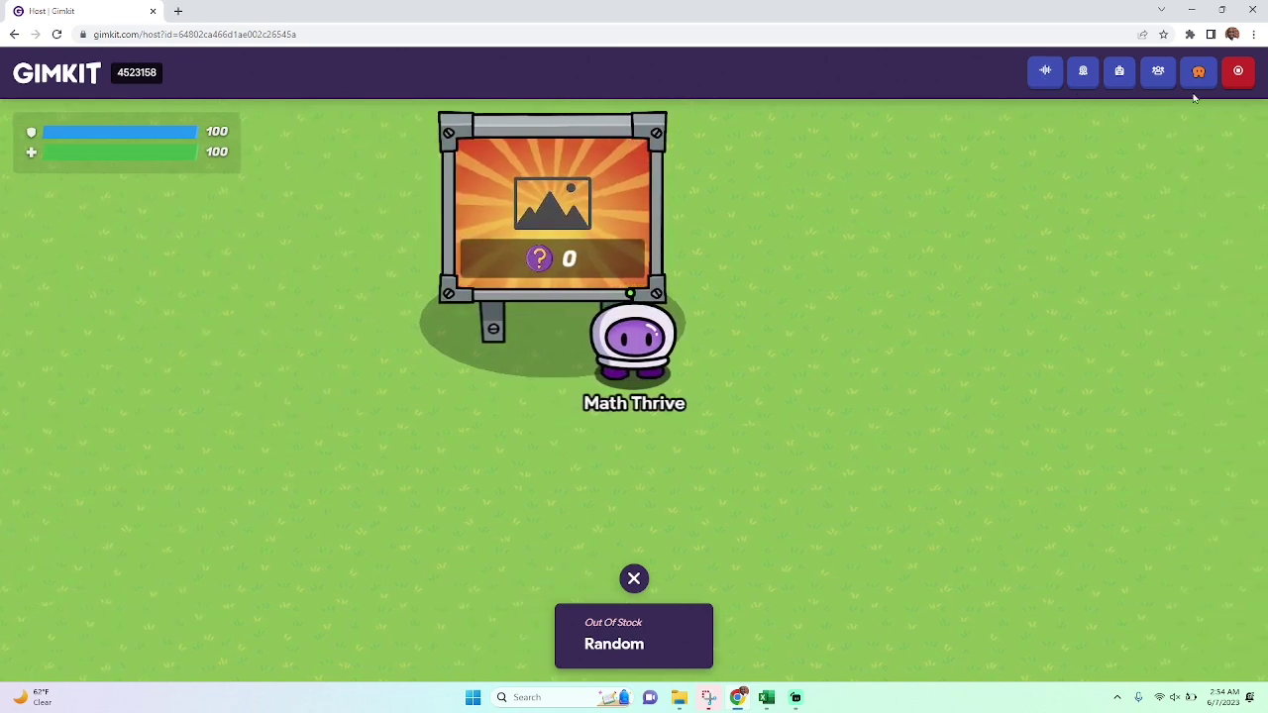
{"action": "key", "text": "Left"}
Step: End the running game and restore the map for editing
{"action": "left_click", "coordinate": [1238, 73]}
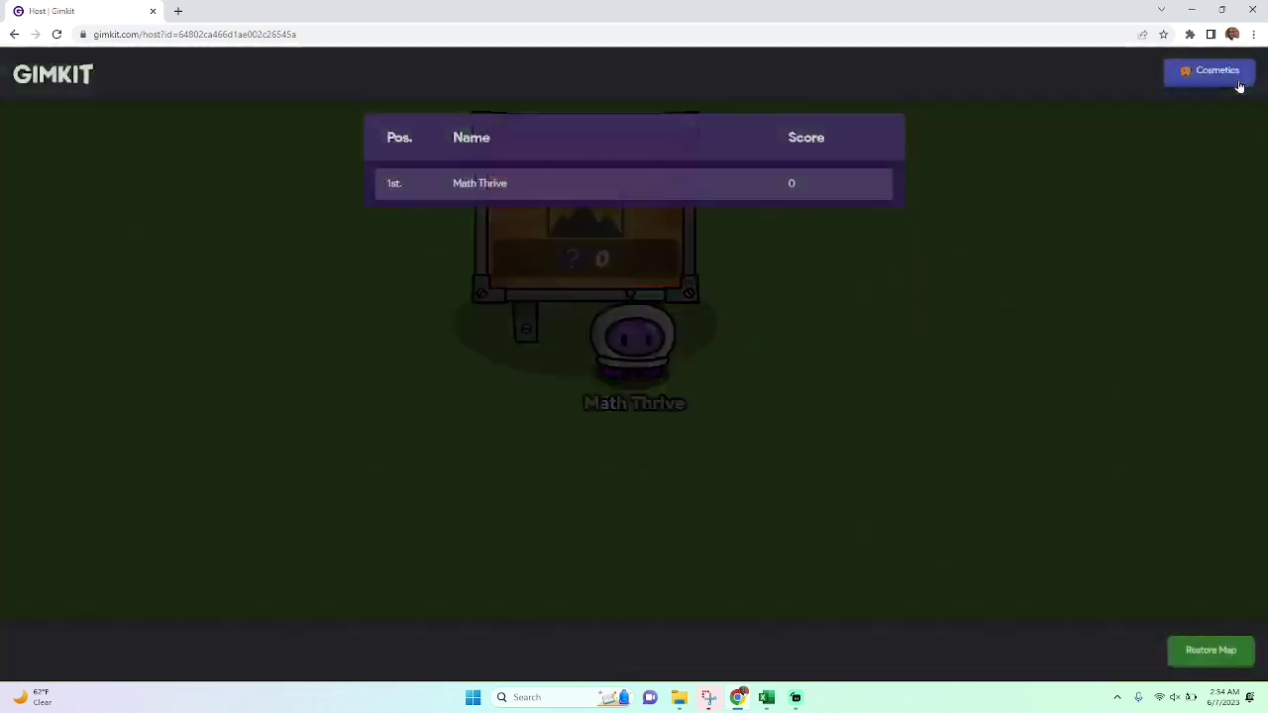
{"action": "left_click", "coordinate": [1209, 652]}
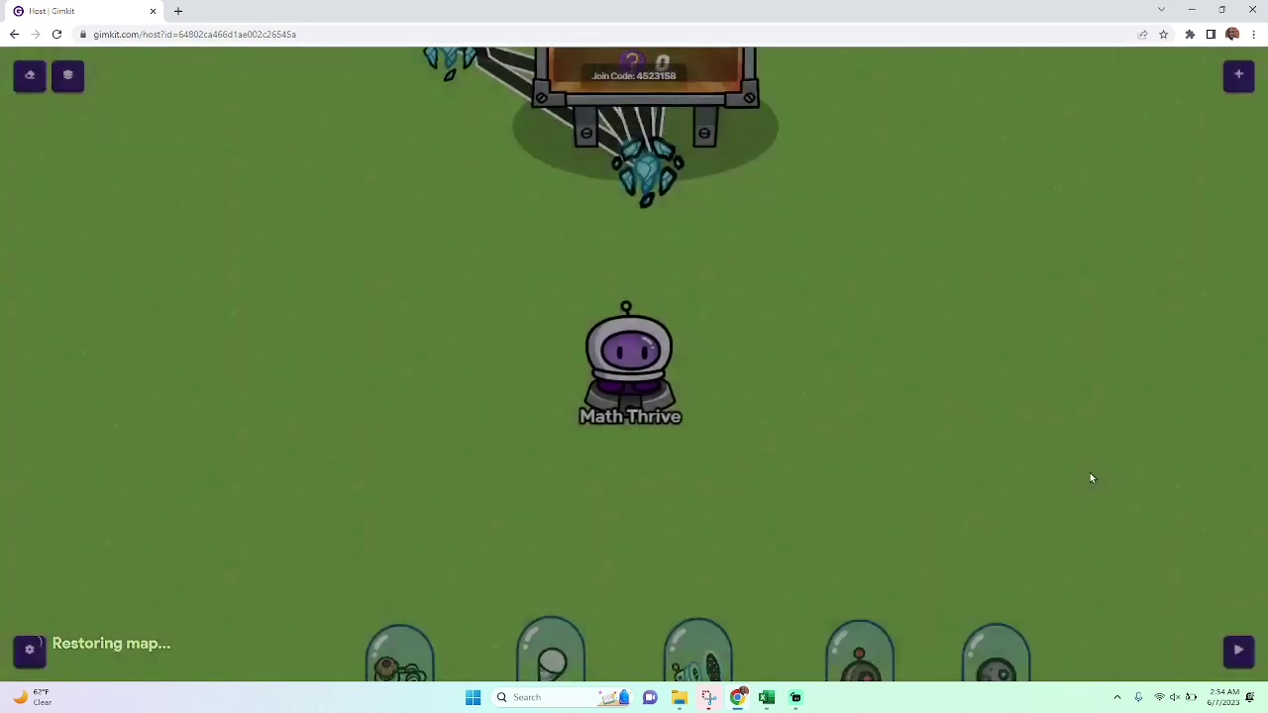
Step: Walk around the orange vending machine and examine its wired item granters and teleporters
{"action": "key", "text": "Left"}
{"action": "key", "text": "Up"}
{"action": "key", "text": "Left"}
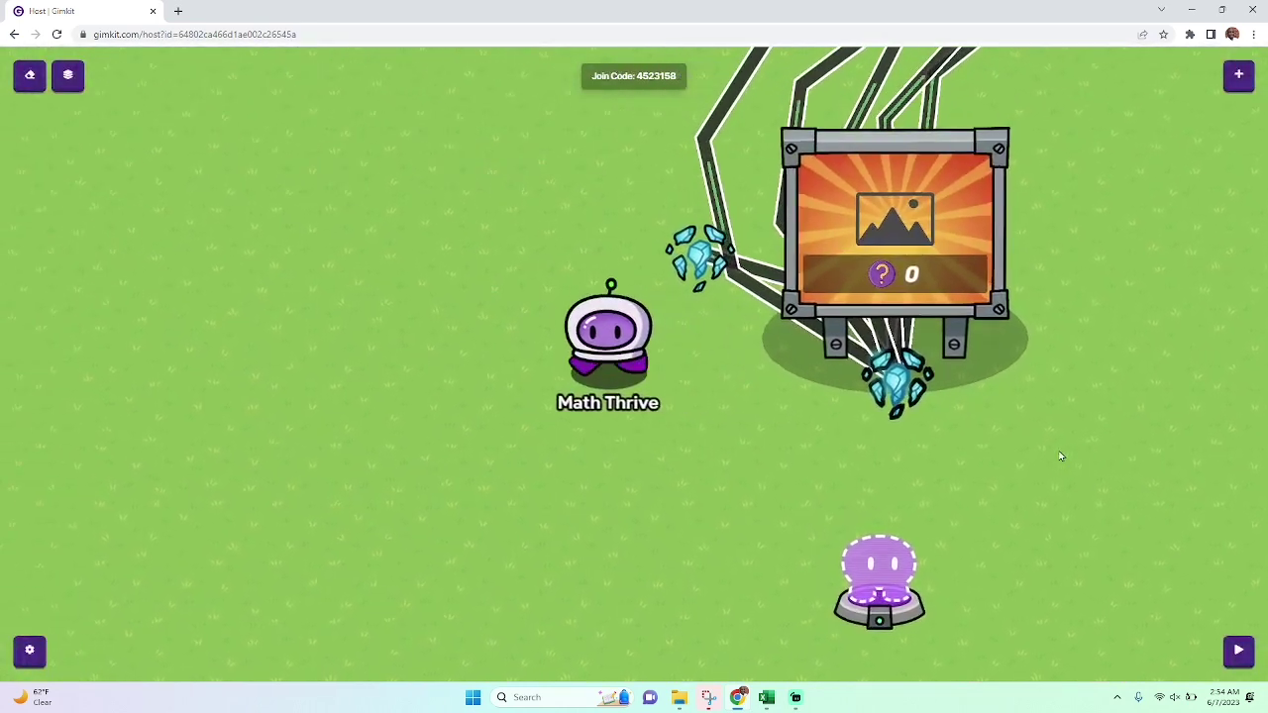
{"action": "key", "text": "Up"}
{"action": "key", "text": "Right"}
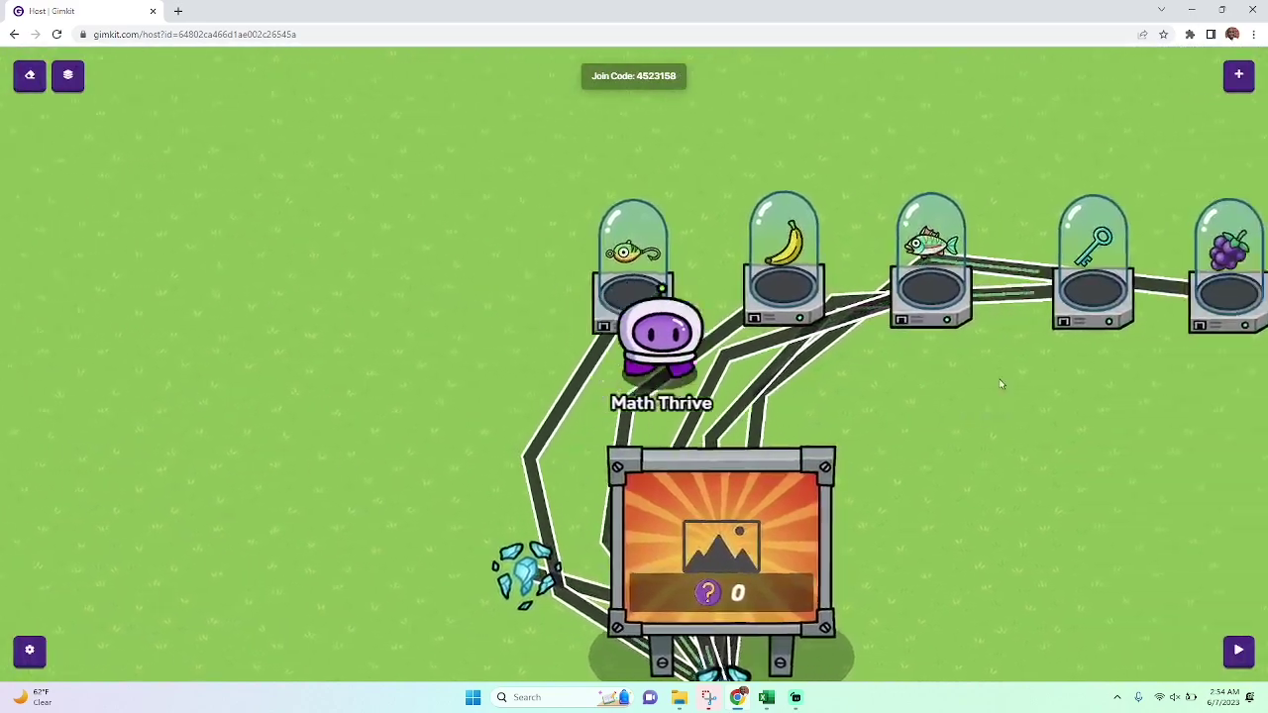
{"action": "key", "text": "Down"}
{"action": "key", "text": "Right"}
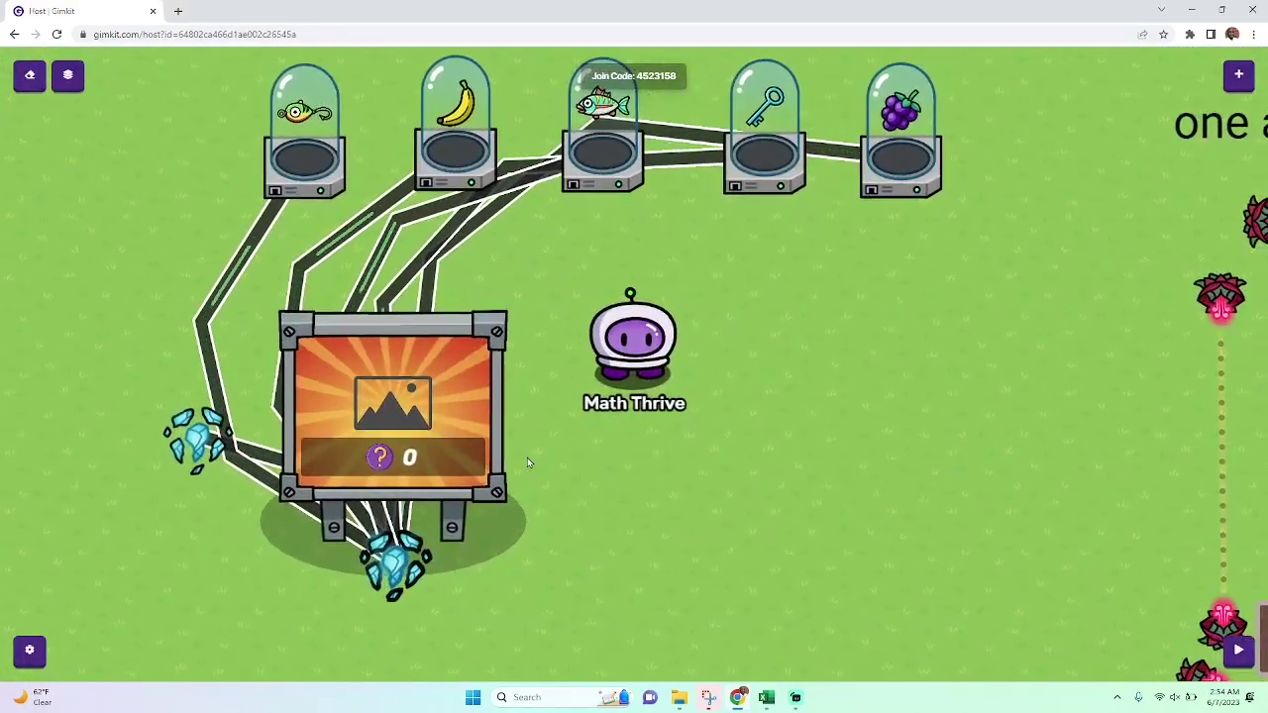
{"action": "key", "text": "Left"}
{"action": "key", "text": "Up"}
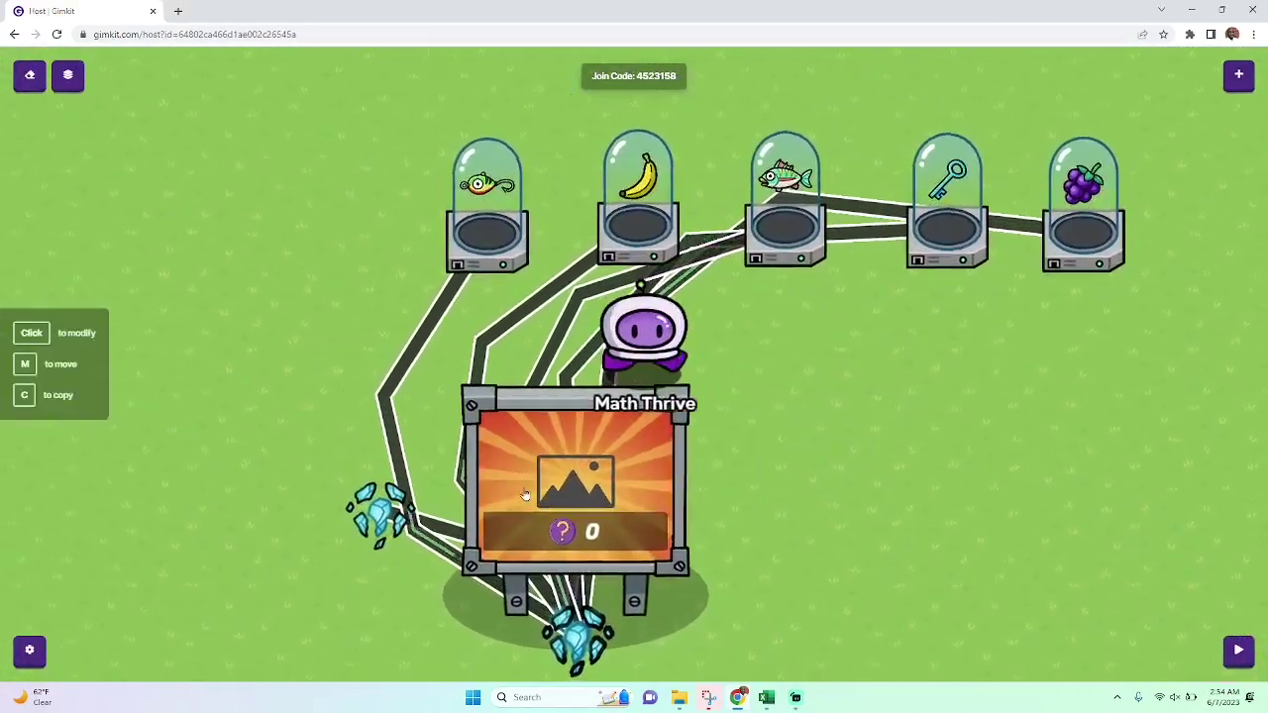
{"action": "key", "text": "Right"}
{"action": "key", "text": "Down"}
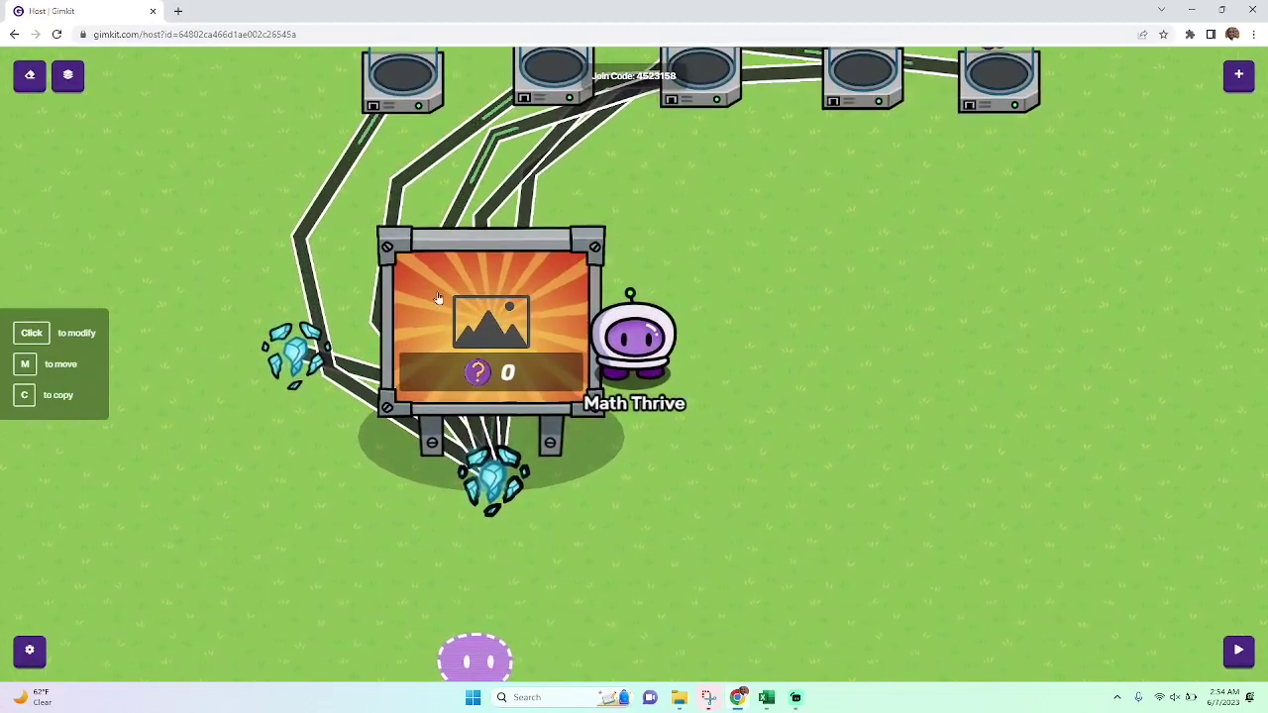
{"action": "key", "text": "Up"}
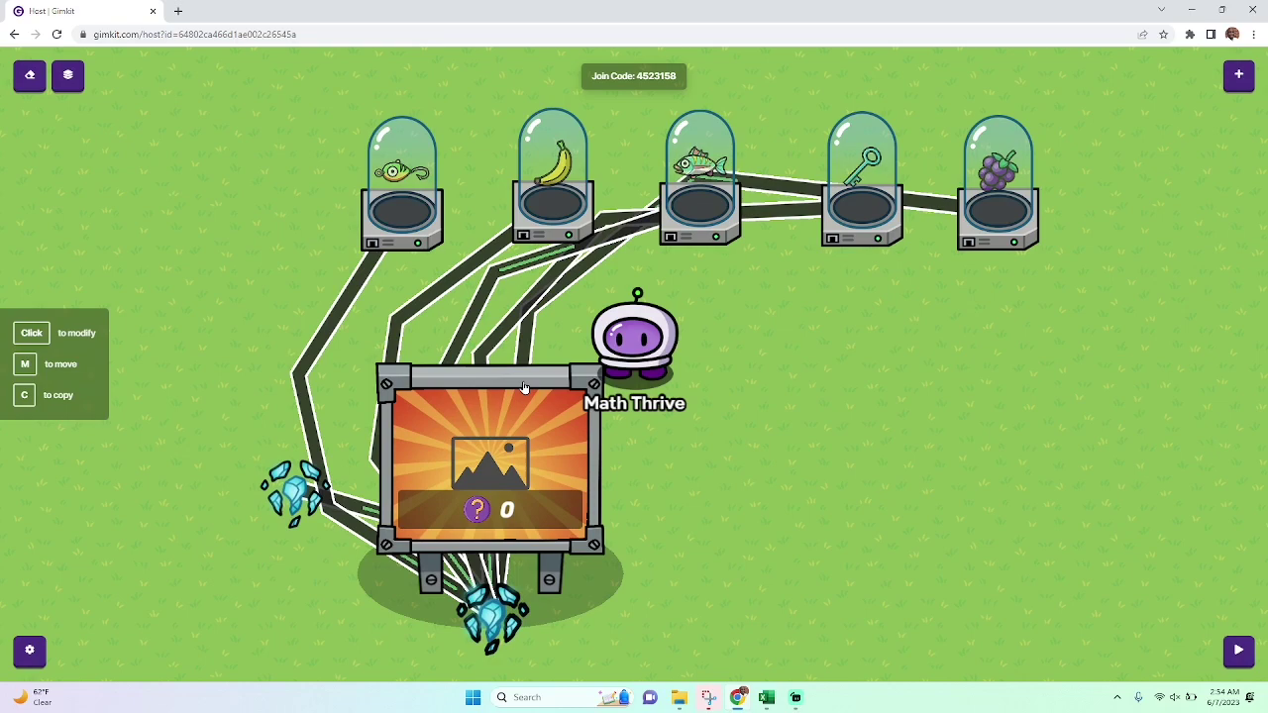
{"action": "key", "text": "Right"}
{"action": "key", "text": "Down"}
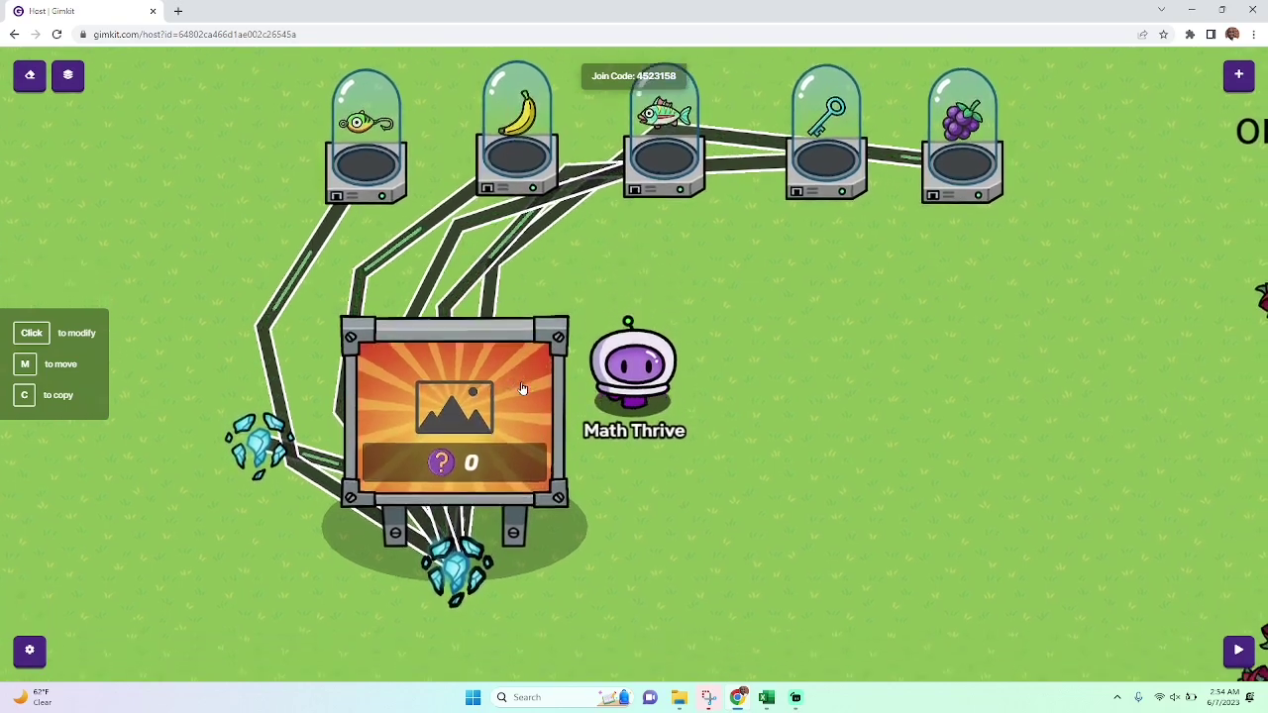
Step: Walk down to the purple vending machine and look over its item granters and the surrounding teleporters
{"action": "key", "text": "Down"}
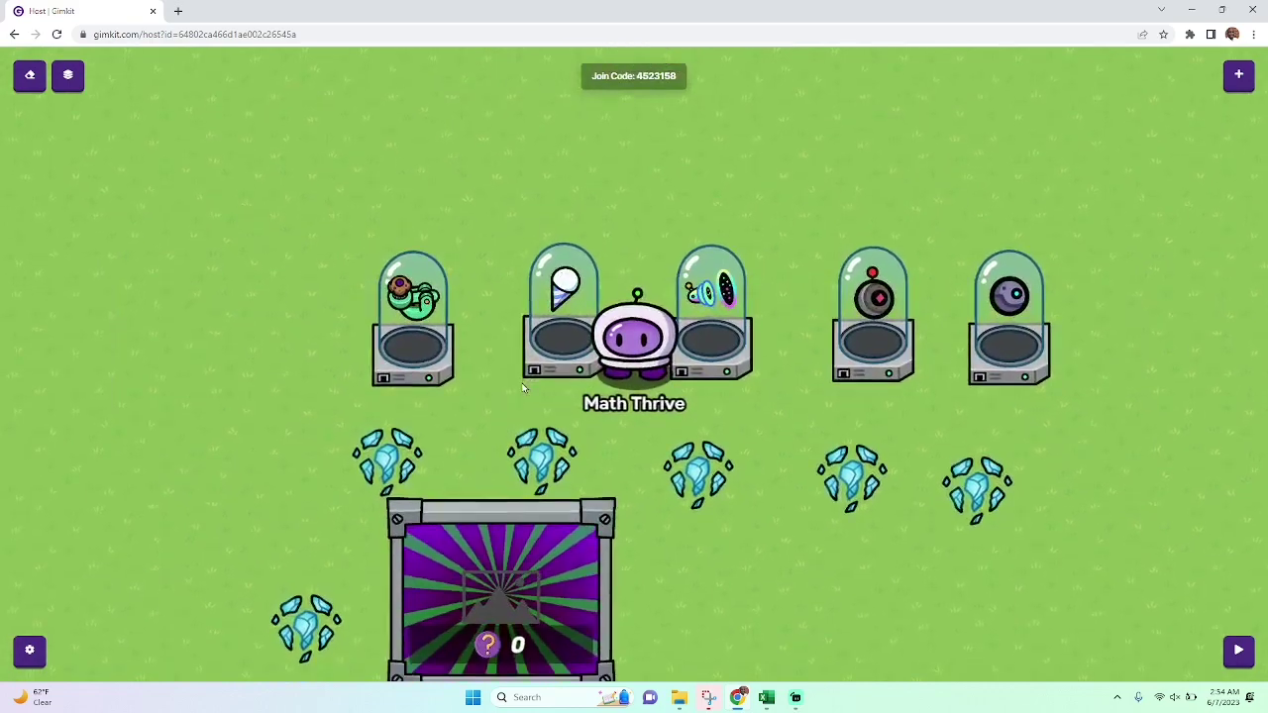
{"action": "key", "text": "Up"}
{"action": "key", "text": "Left"}
{"action": "key", "text": "Down"}
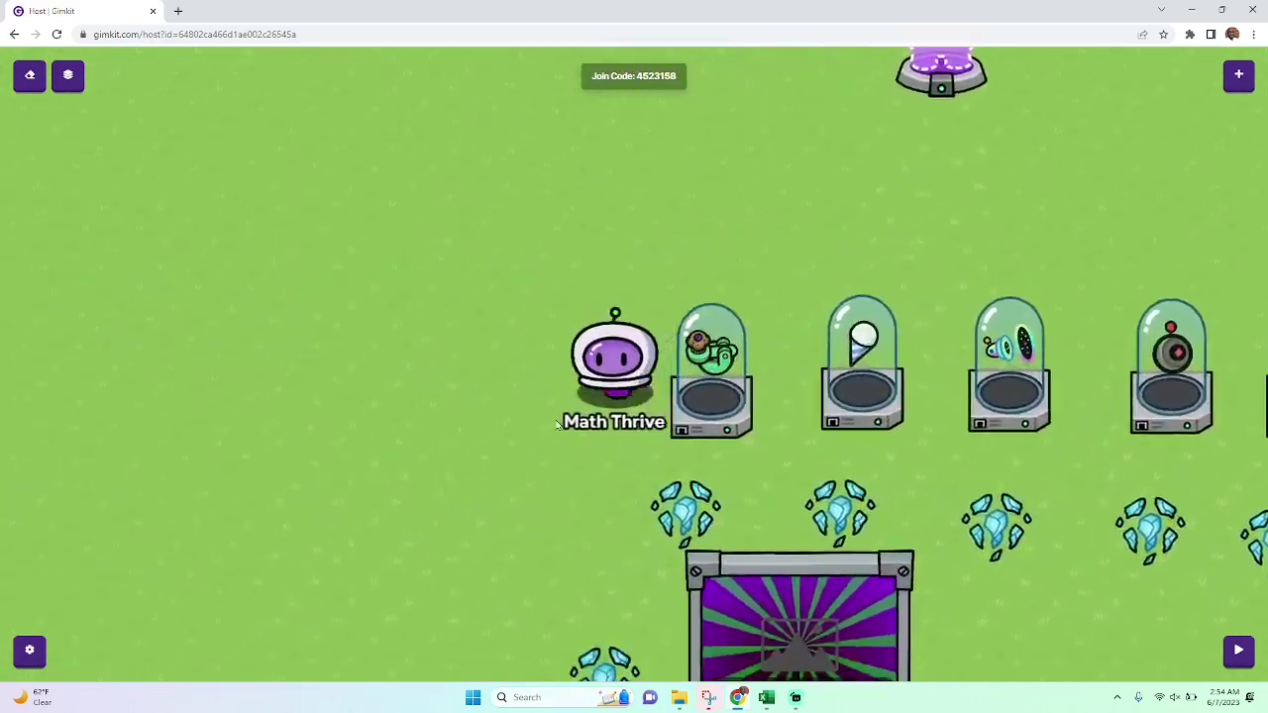
{"action": "key", "text": "Down"}
{"action": "key", "text": "Right"}
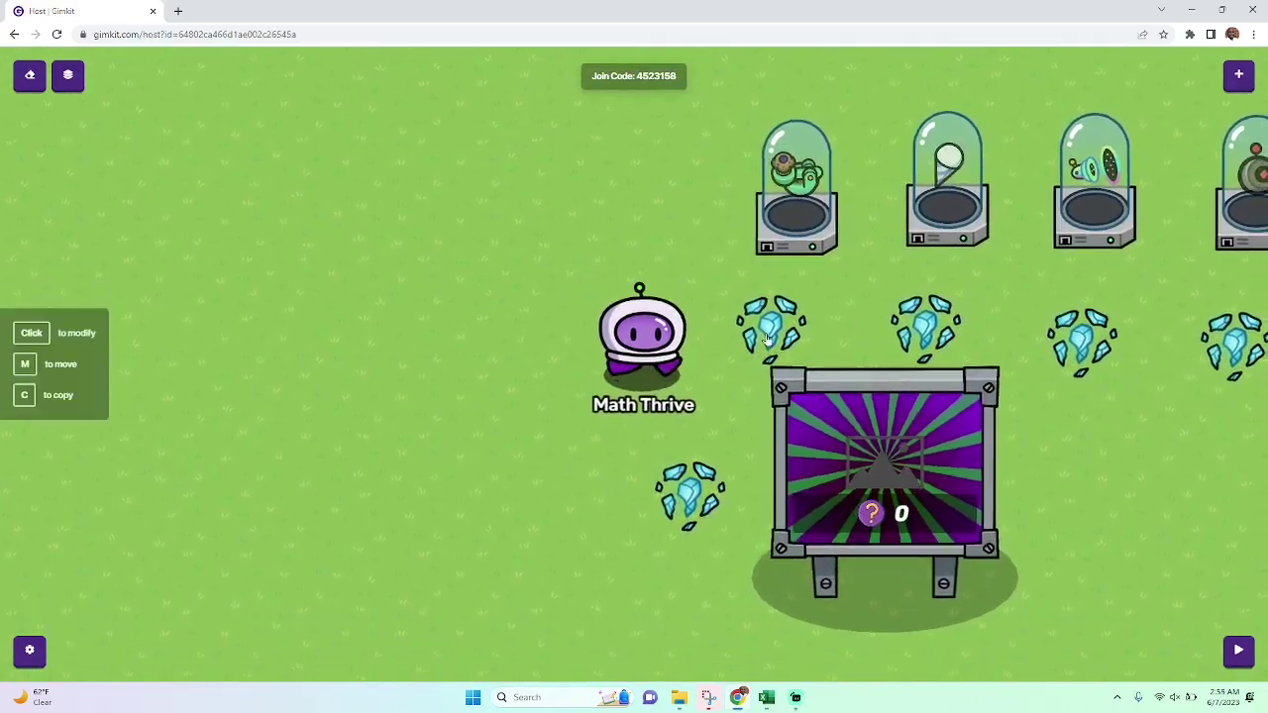
{"action": "key", "text": "Up"}
{"action": "key", "text": "Left"}
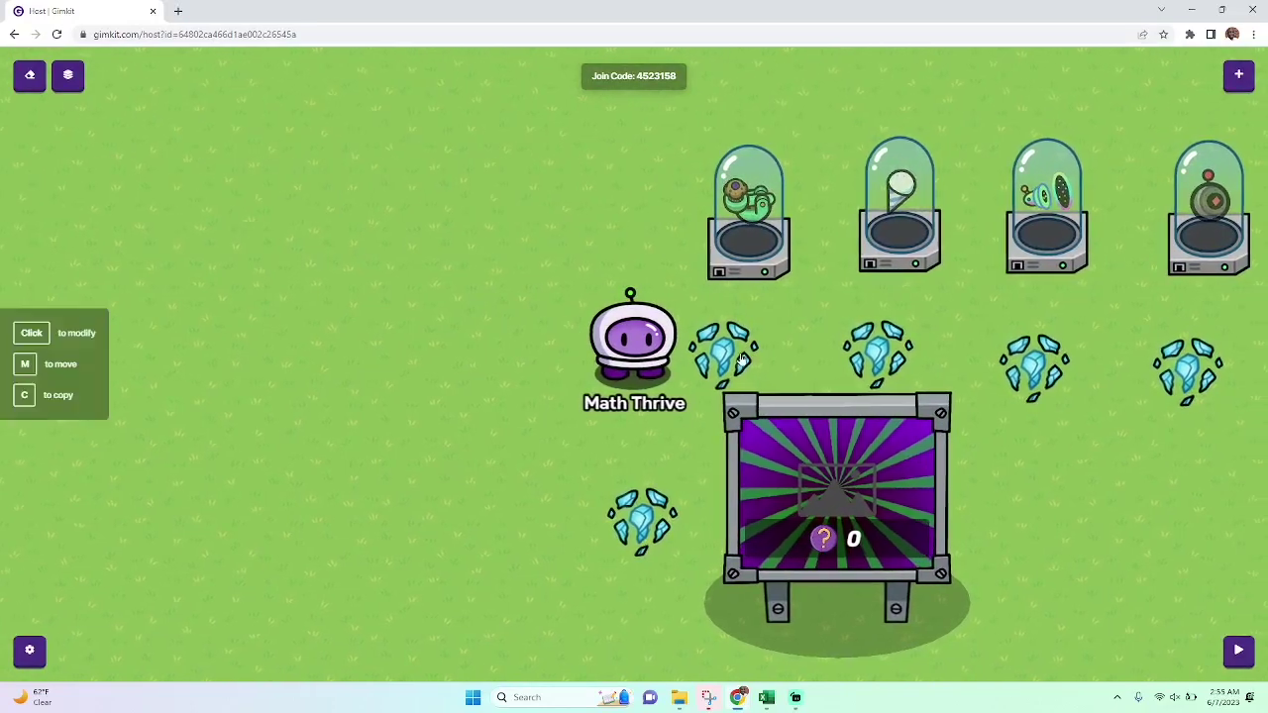
Step: Review the group and visibility options of the first teleporter in the row, leaving them as they are
{"action": "left_click", "coordinate": [731, 352]}
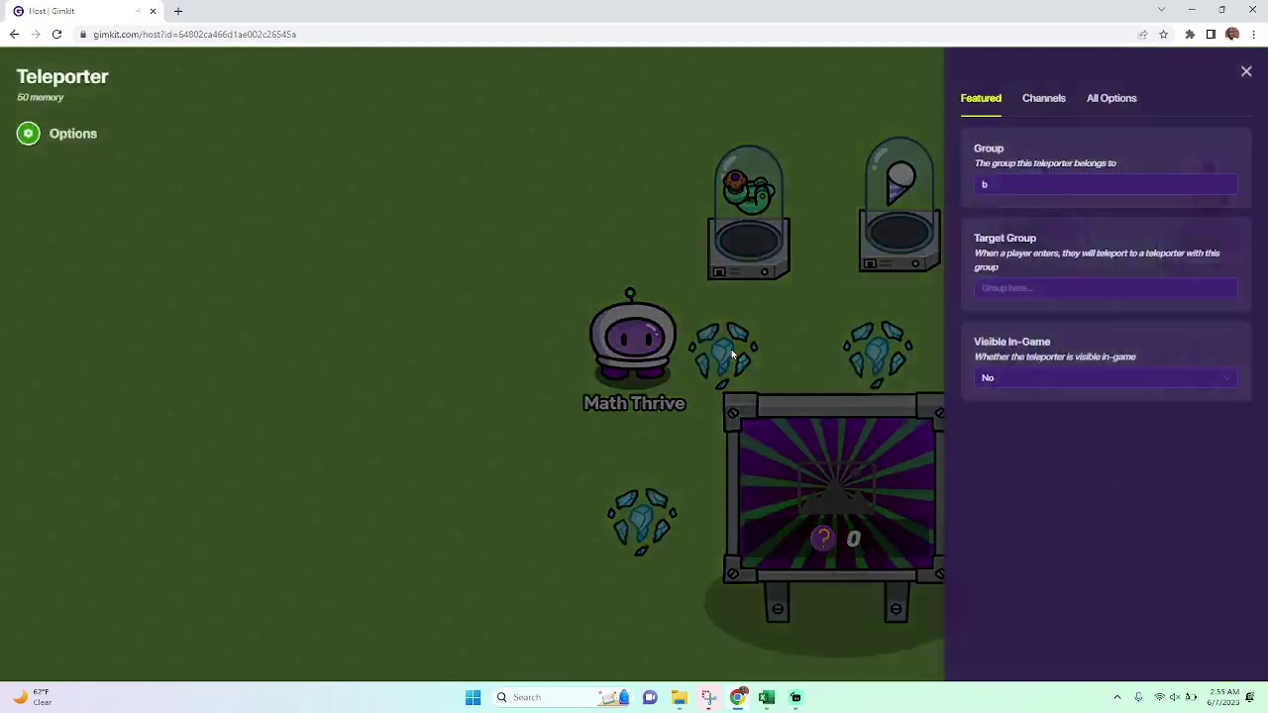
{"action": "left_click", "coordinate": [989, 183]}
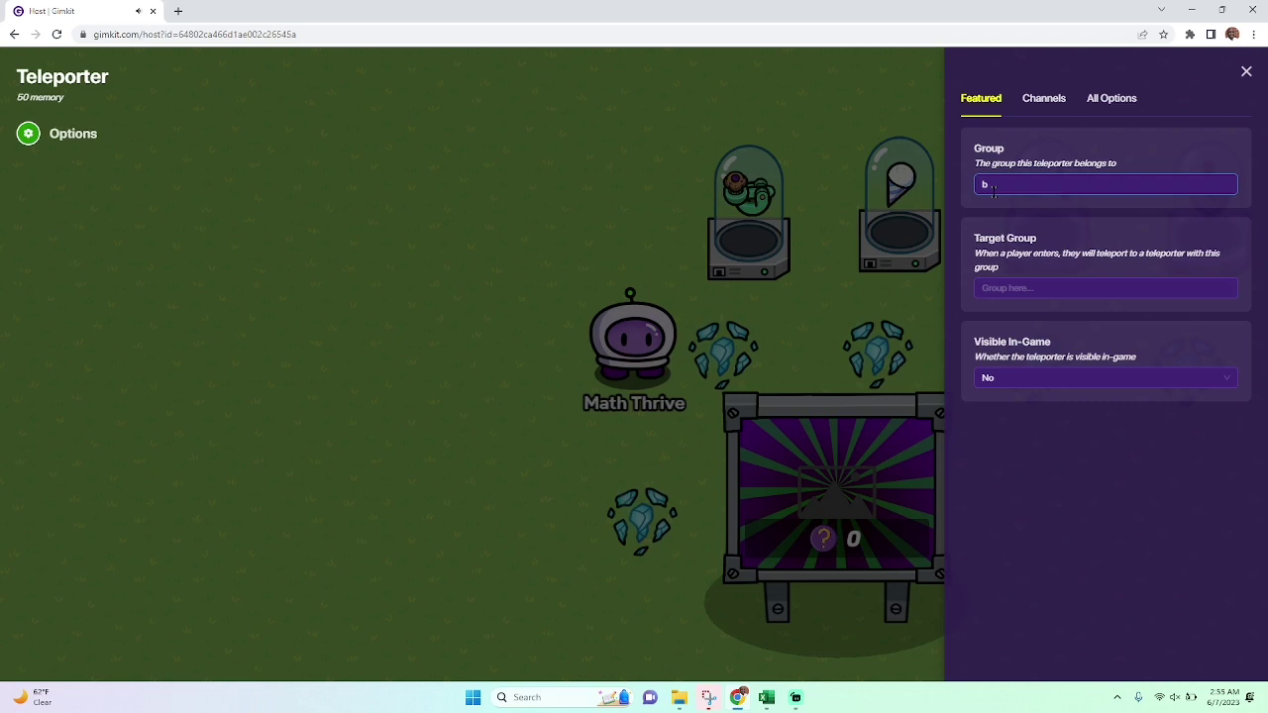
{"action": "left_click", "coordinate": [912, 251]}
{"action": "left_click", "coordinate": [729, 345]}
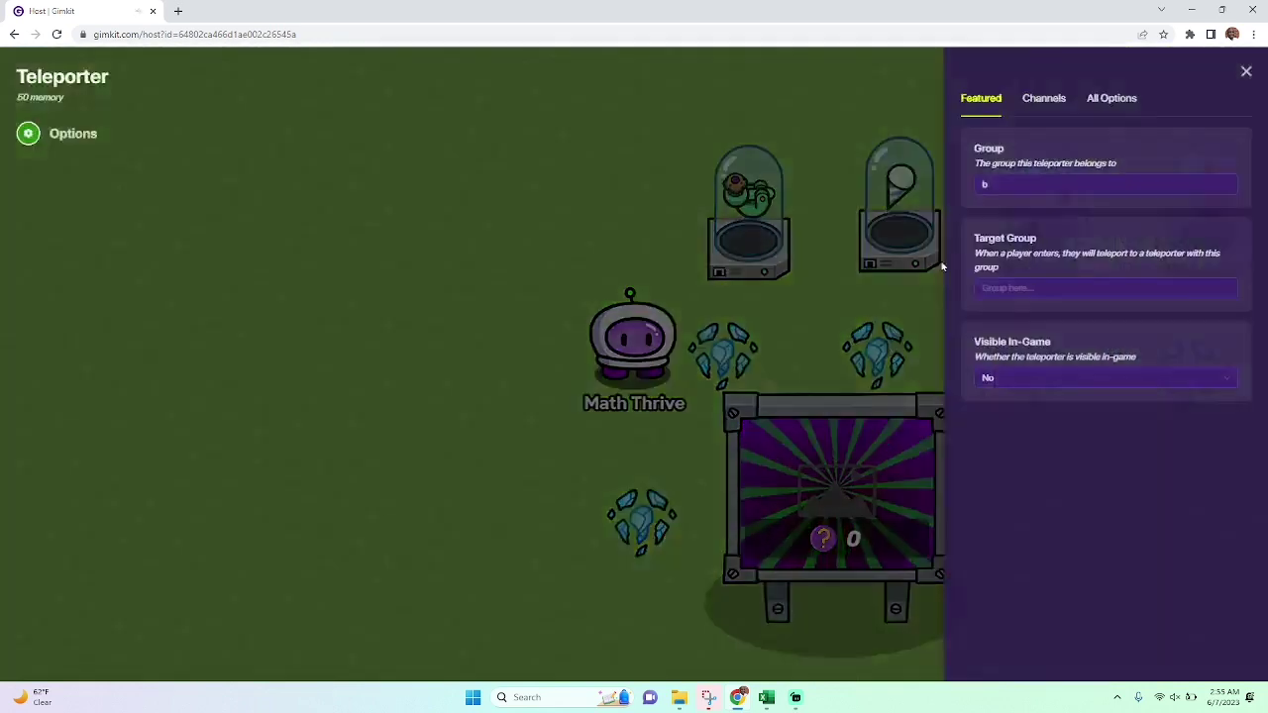
{"action": "left_click", "coordinate": [934, 278]}
{"action": "left_click", "coordinate": [1030, 371]}
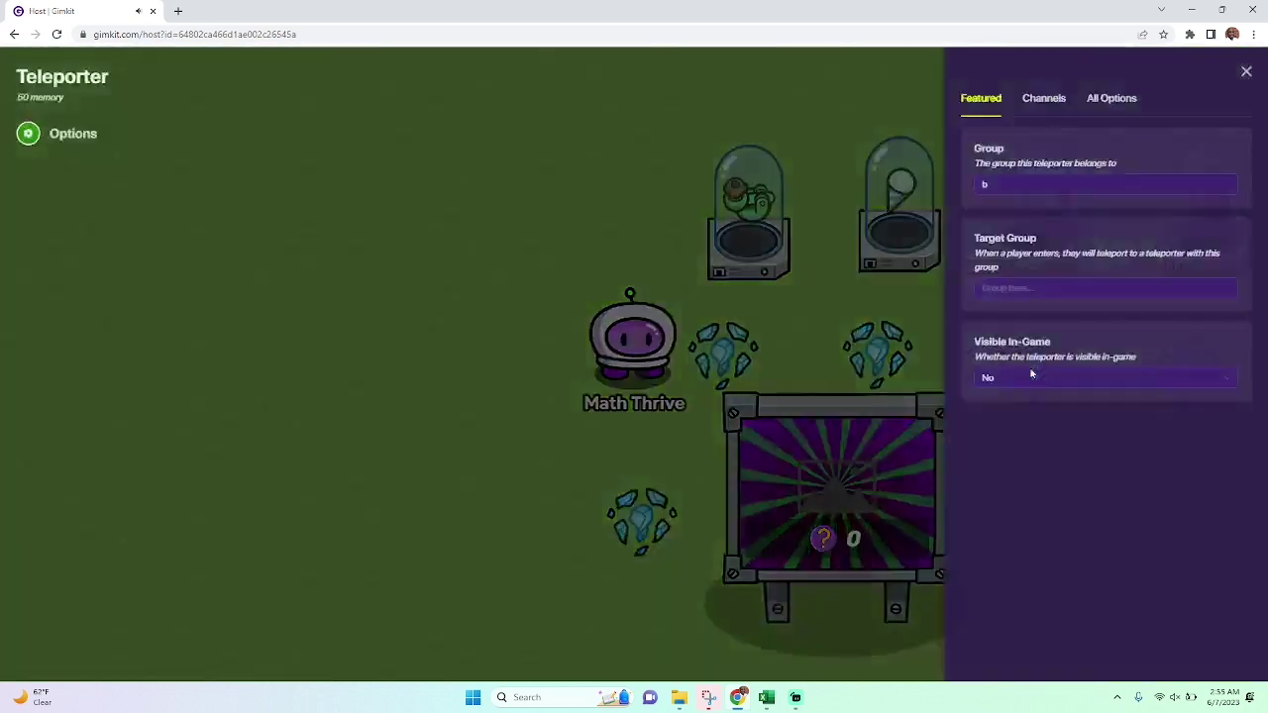
{"action": "left_click", "coordinate": [901, 191]}
Step: Walk along the item granters and check the group options of the last teleporter in the row
{"action": "key", "text": "w"}
{"action": "key", "text": "d"}
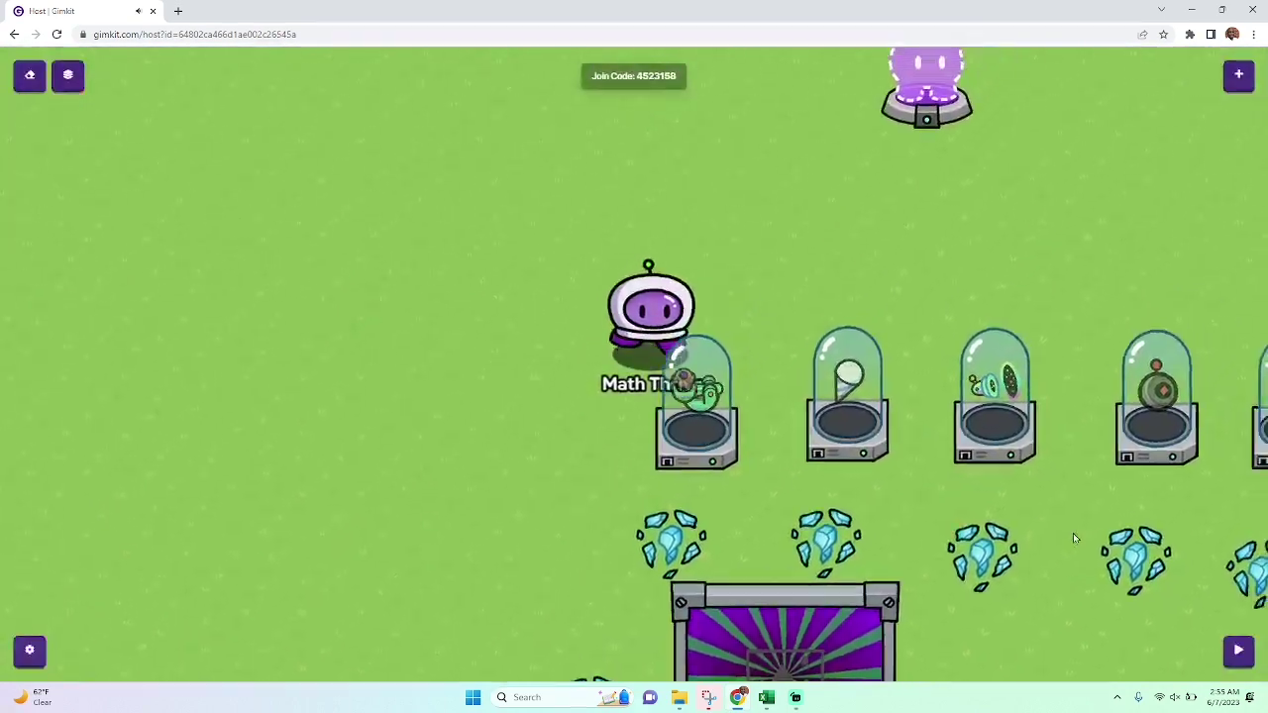
{"action": "key", "text": "s"}
{"action": "left_click", "coordinate": [1034, 610]}
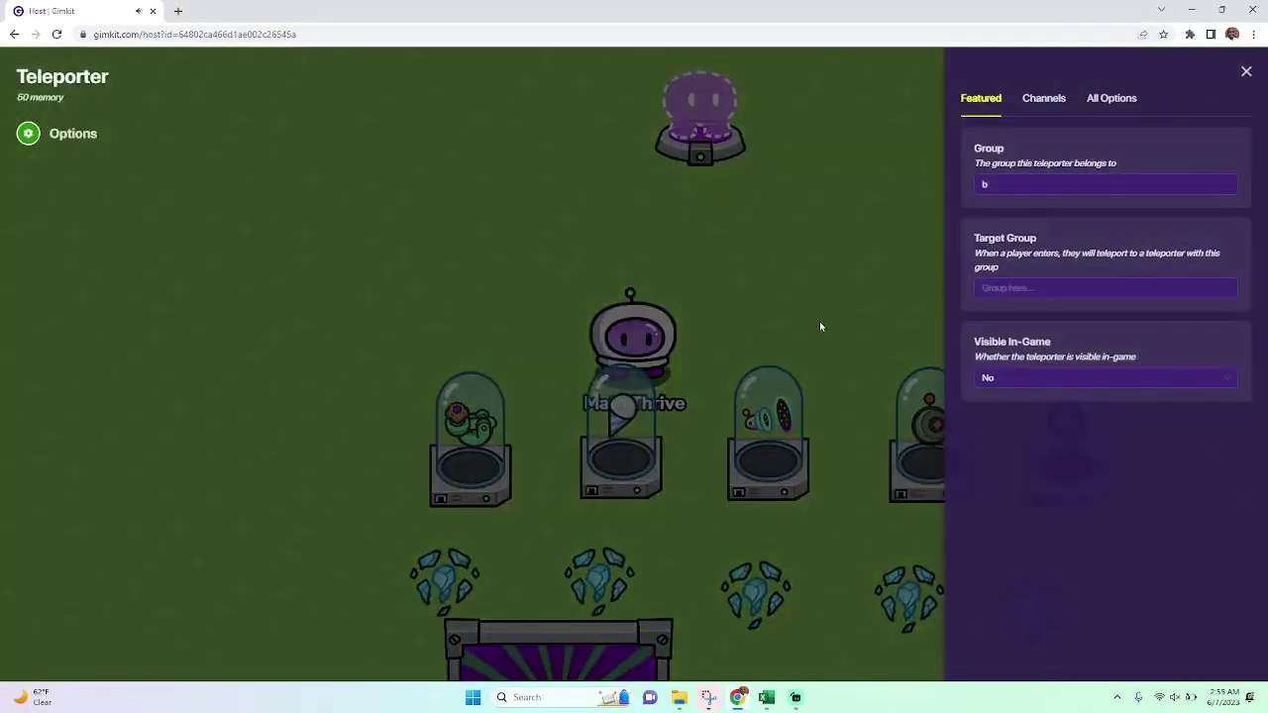
{"action": "left_click", "coordinate": [819, 298]}
{"action": "left_click", "coordinate": [1031, 604]}
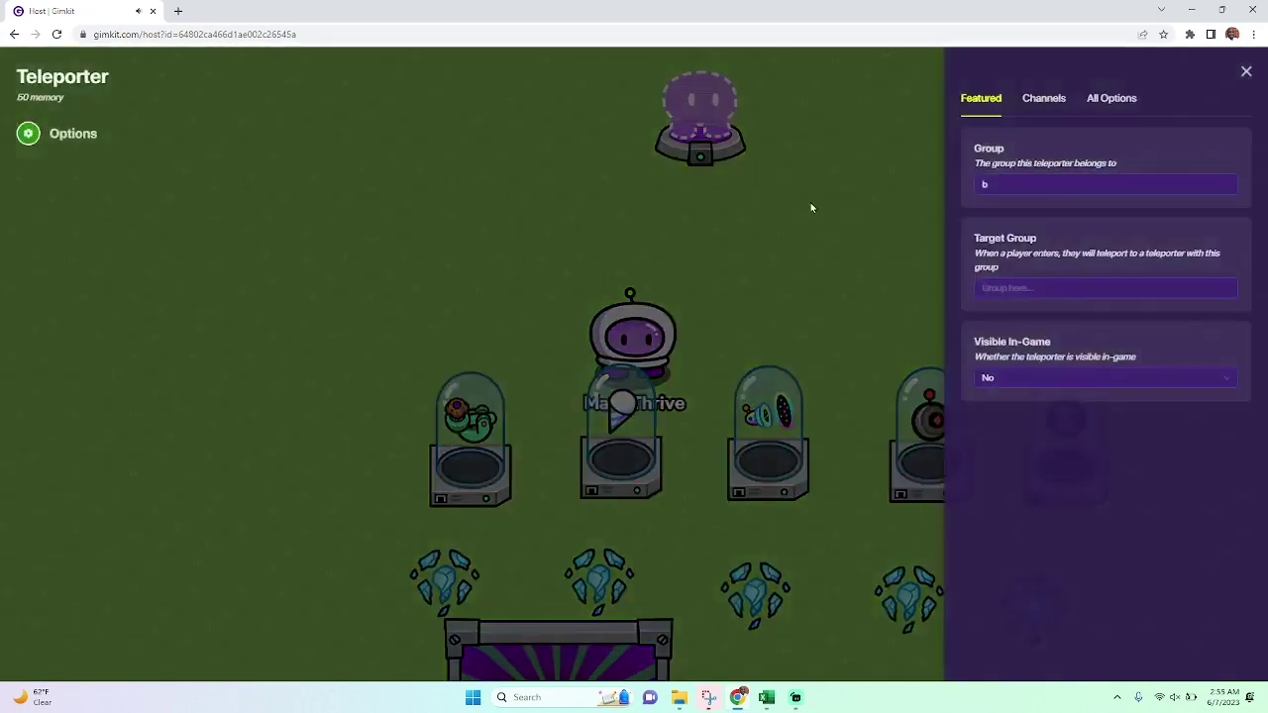
{"action": "left_click", "coordinate": [809, 204]}
Step: Review the options of the P.M.I. (Legendary) item granter and of the granter beside it
{"action": "key", "text": "a"}
{"action": "key", "text": "s"}
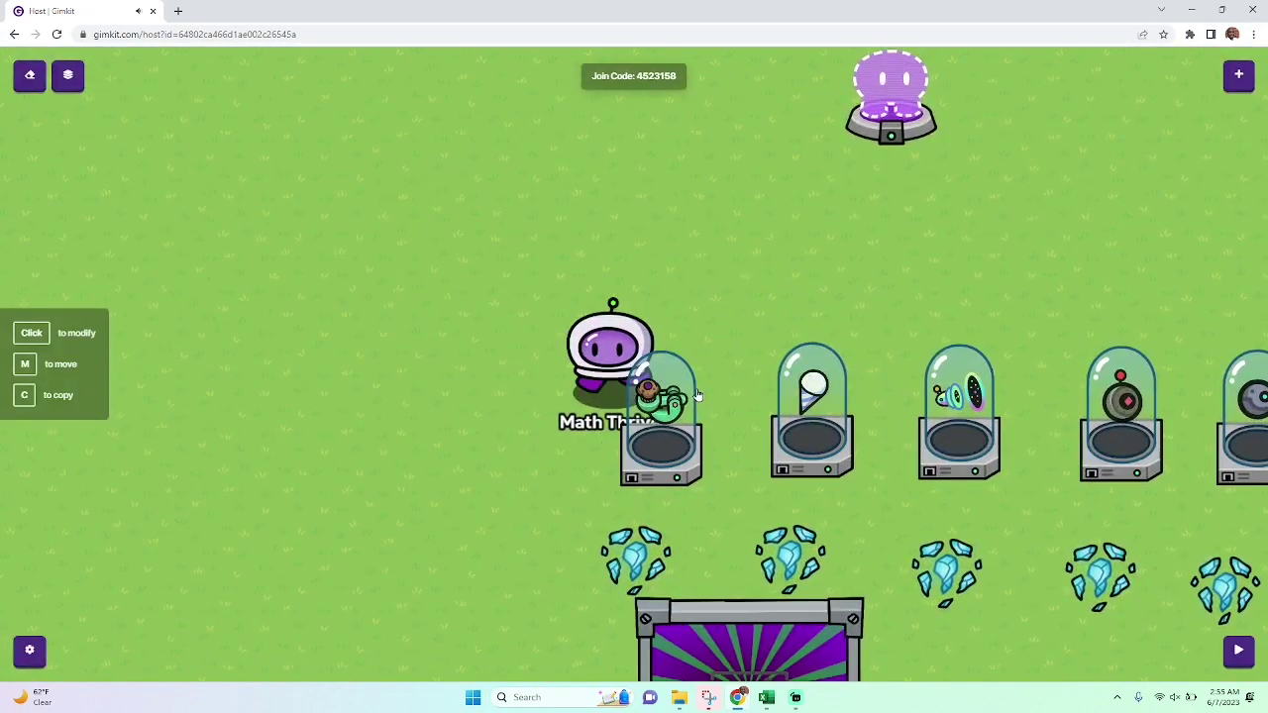
{"action": "left_click", "coordinate": [696, 396]}
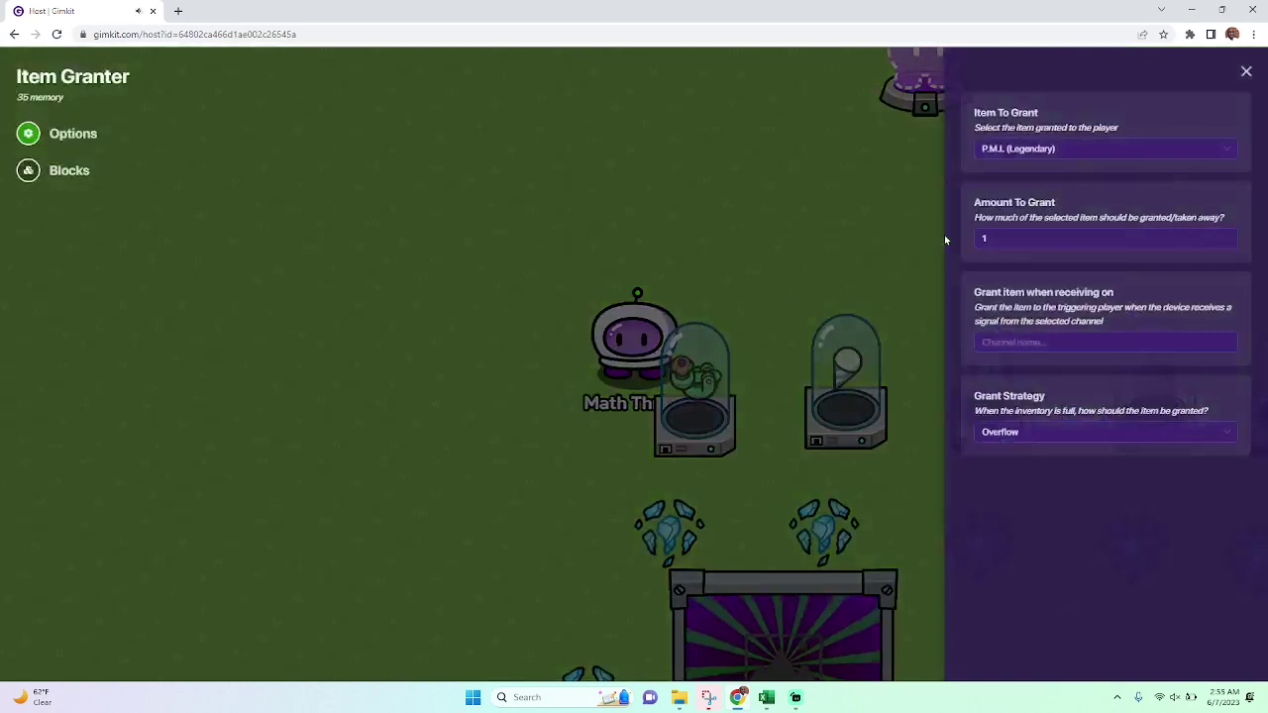
{"action": "left_click", "coordinate": [878, 271]}
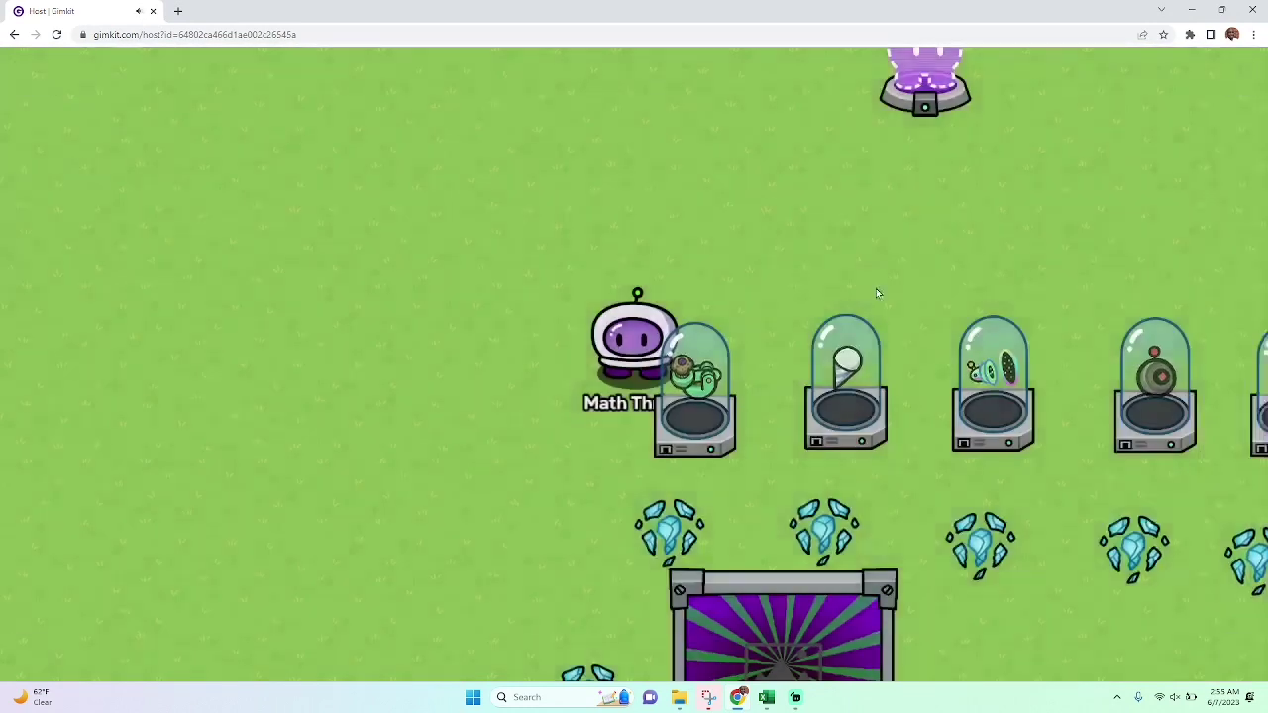
{"action": "key", "text": "d"}
{"action": "left_click", "coordinate": [771, 408]}
{"action": "left_click", "coordinate": [783, 274]}
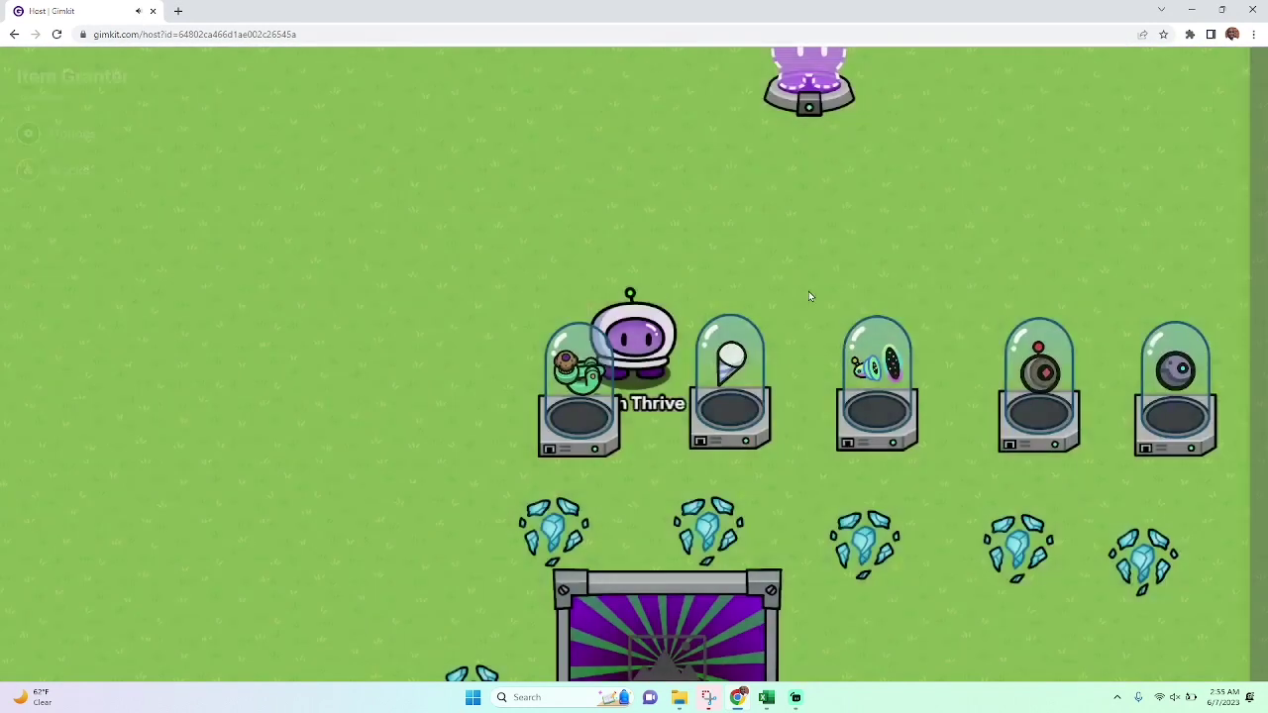
Step: Walk along the row and review the options of the remaining three item granters, leaving them as they are
{"action": "key", "text": "d"}
{"action": "left_click", "coordinate": [786, 407]}
{"action": "left_click", "coordinate": [783, 323]}
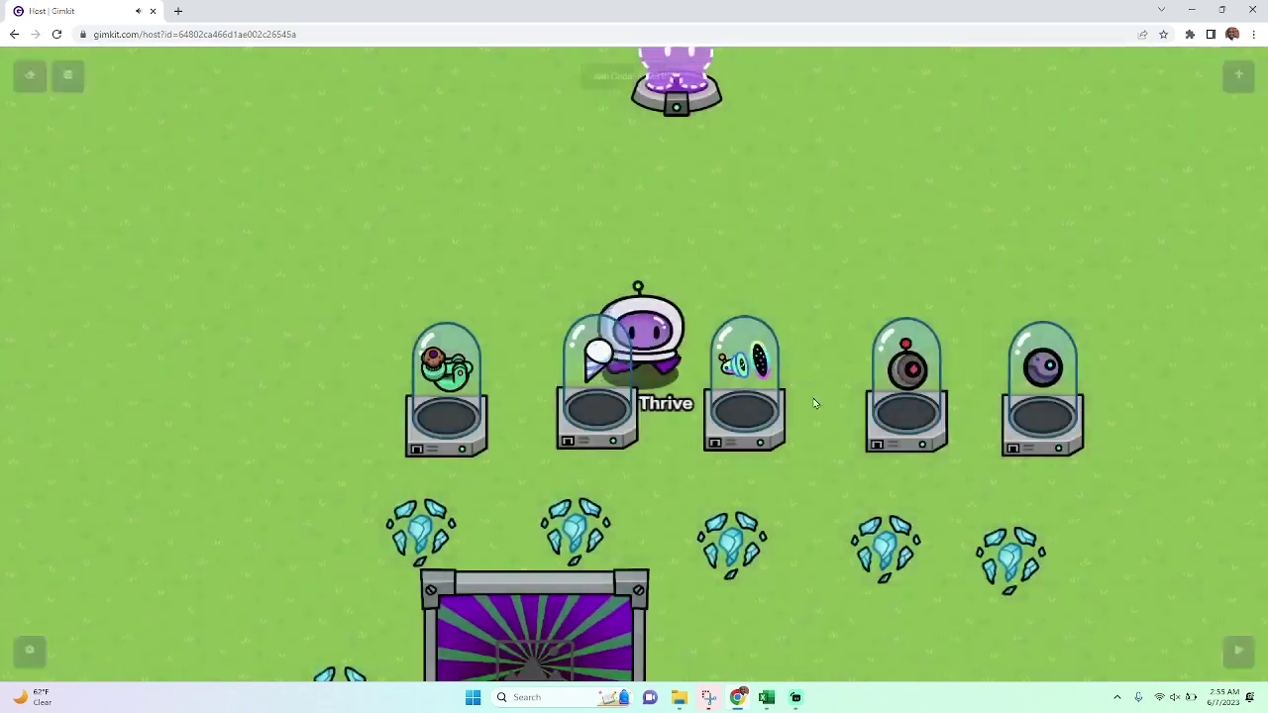
{"action": "key", "text": "d"}
{"action": "left_click", "coordinate": [824, 404]}
{"action": "left_click", "coordinate": [818, 345]}
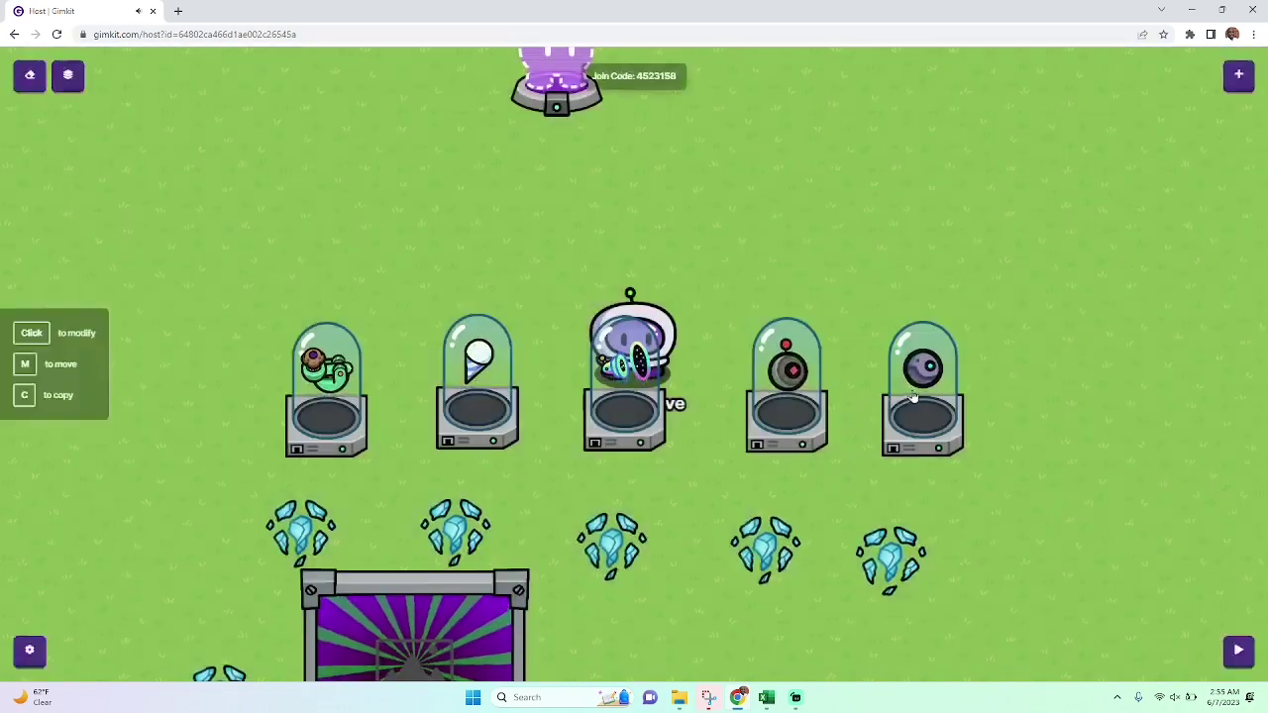
{"action": "left_click", "coordinate": [914, 400]}
{"action": "left_click", "coordinate": [832, 274]}
Step: Walk back to the vending machine and review the target group and visibility options of the single teleporter beside it
{"action": "key", "text": "a"}
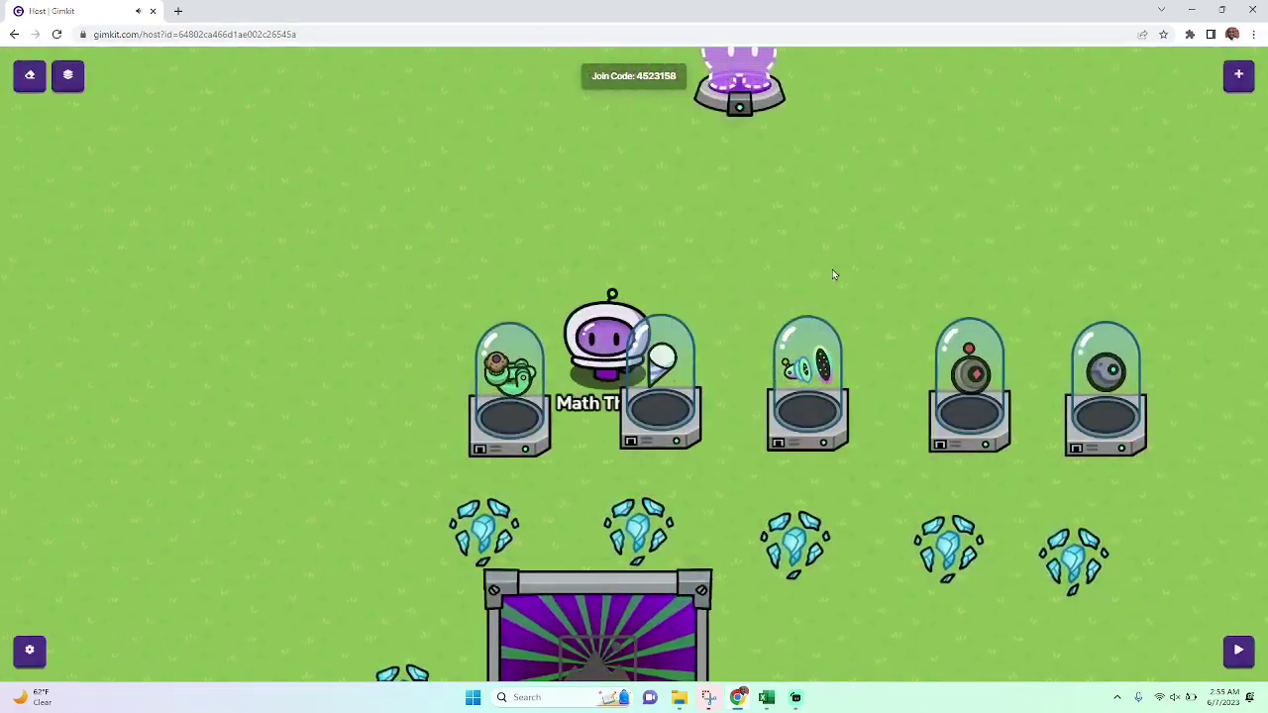
{"action": "key", "text": "s"}
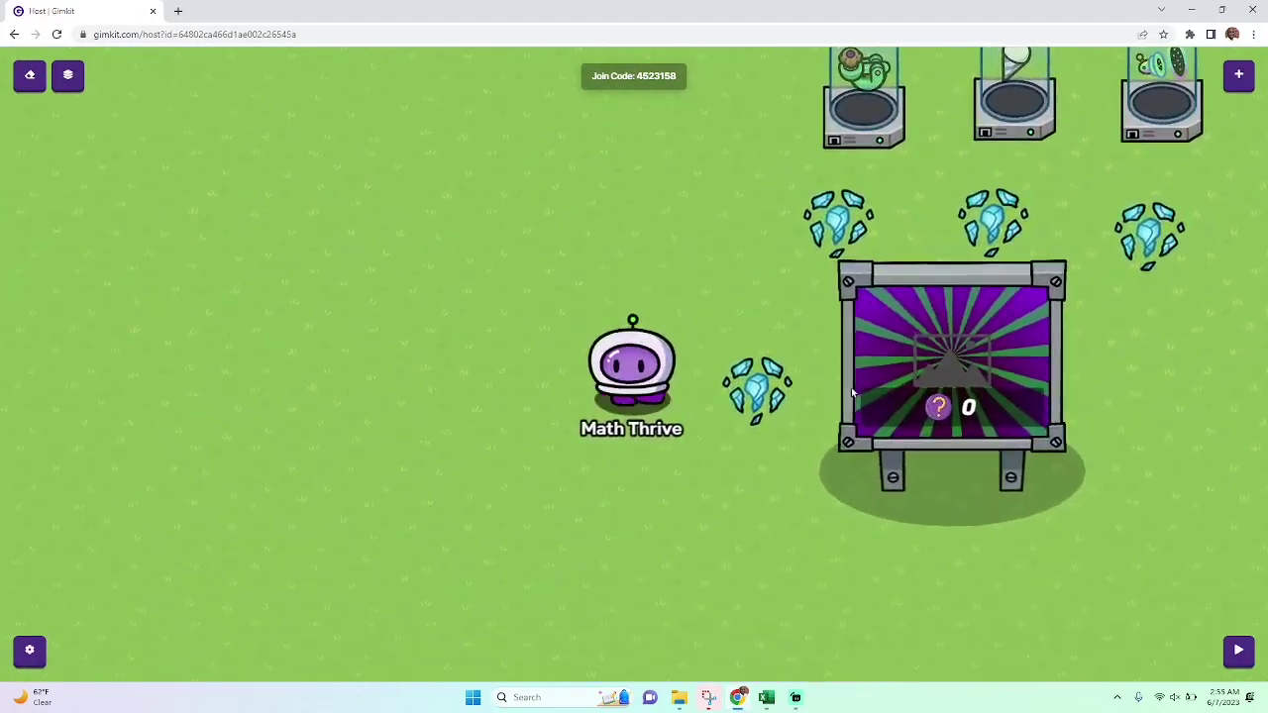
{"action": "key", "text": "d"}
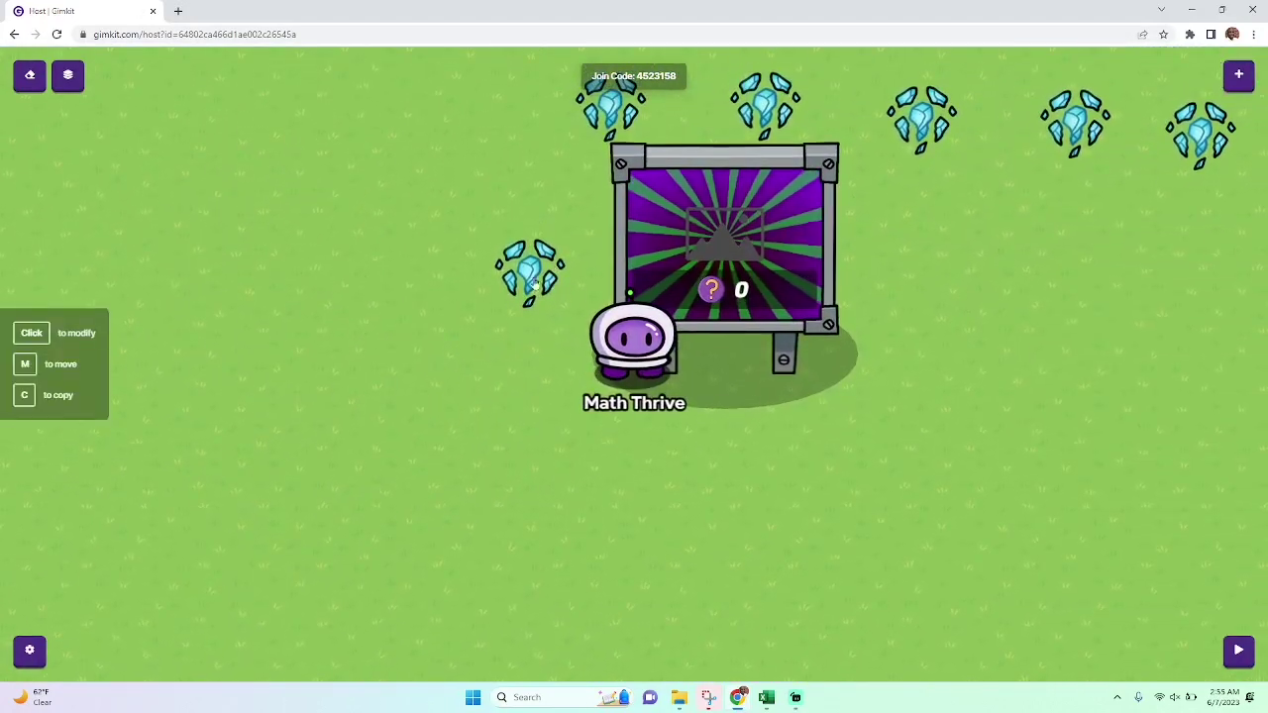
{"action": "key", "text": "a"}
{"action": "key", "text": "w"}
{"action": "key", "text": "w"}
{"action": "key", "text": "d"}
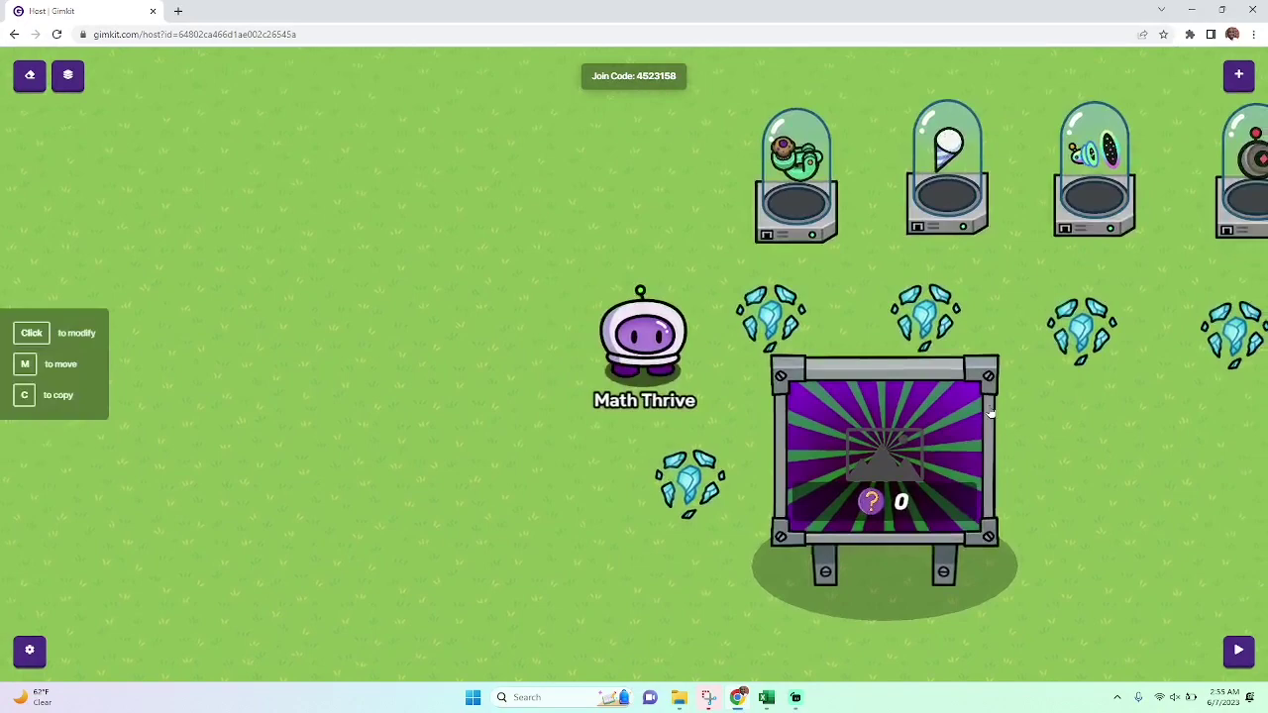
{"action": "key", "text": "s"}
{"action": "key", "text": "a"}
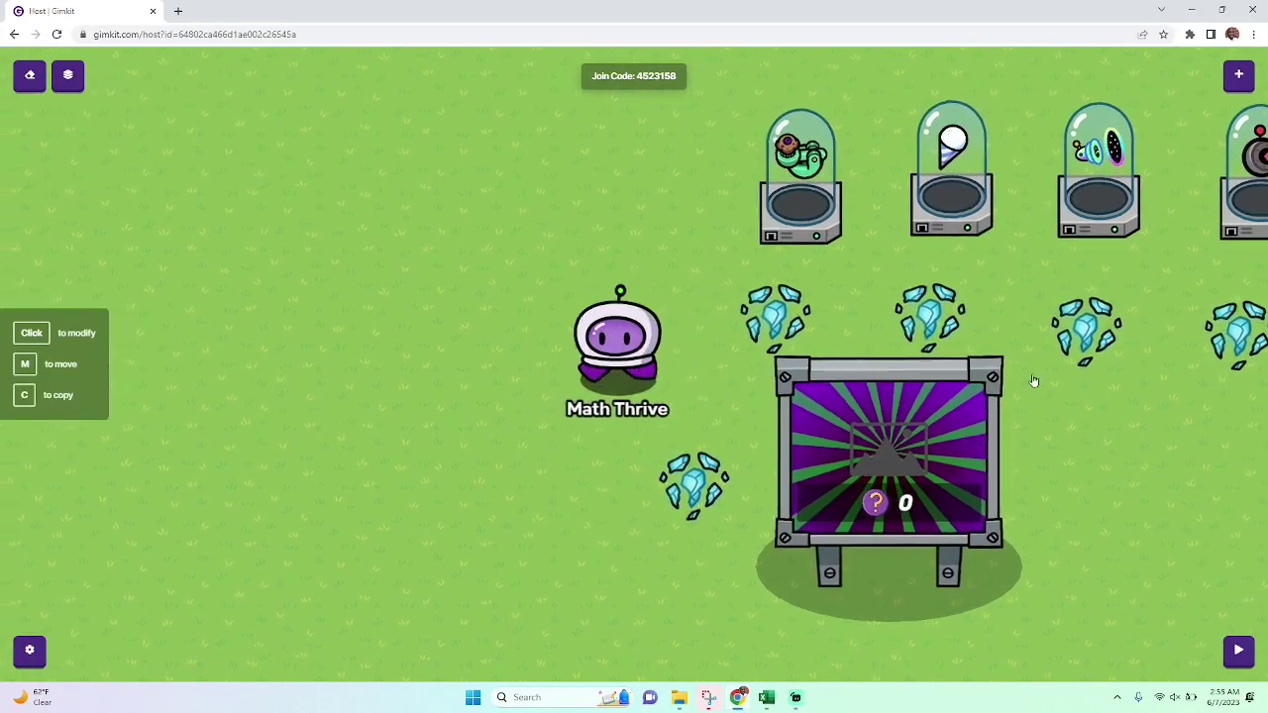
{"action": "left_click", "coordinate": [1238, 75]}
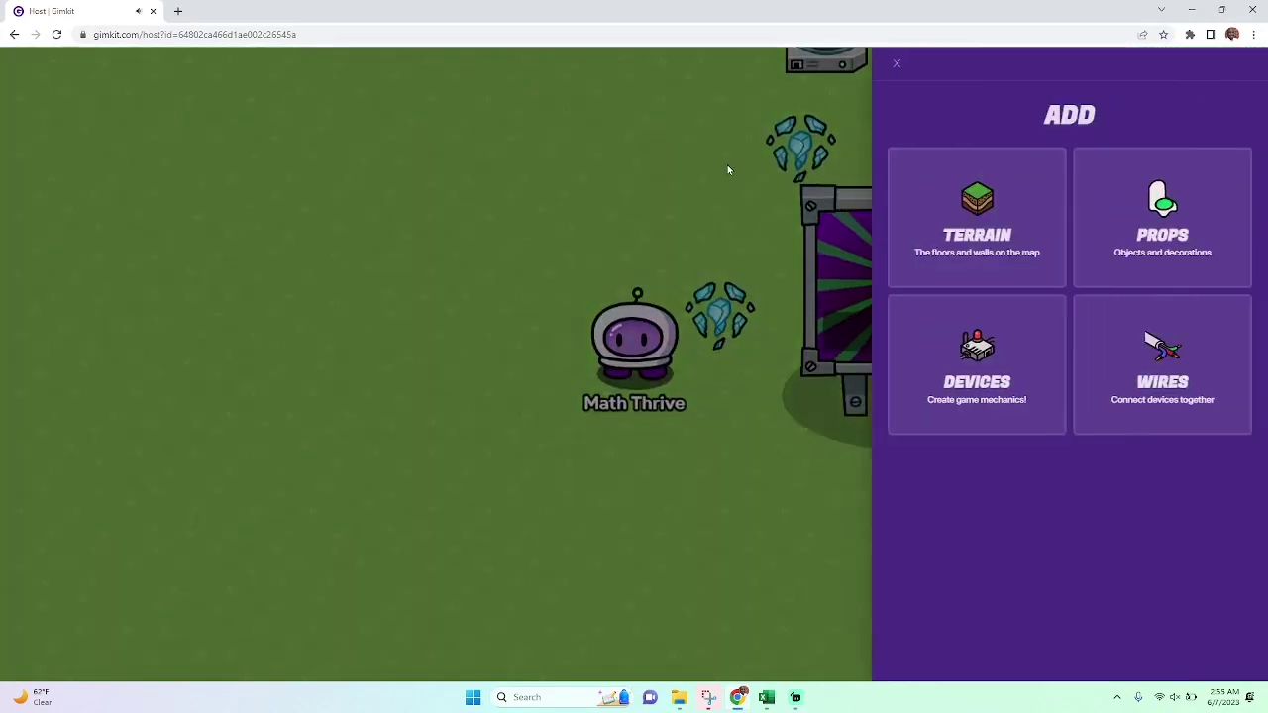
{"action": "left_click", "coordinate": [727, 166]}
{"action": "left_click", "coordinate": [733, 315]}
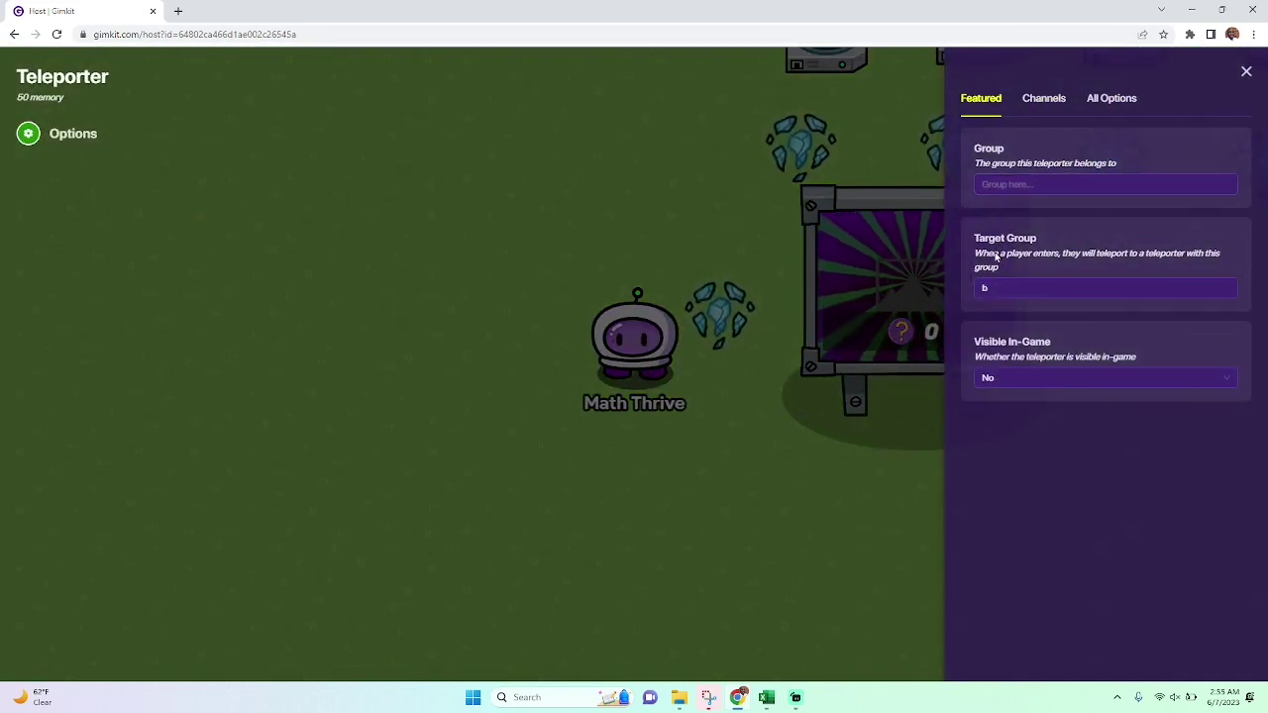
{"action": "left_click", "coordinate": [777, 206]}
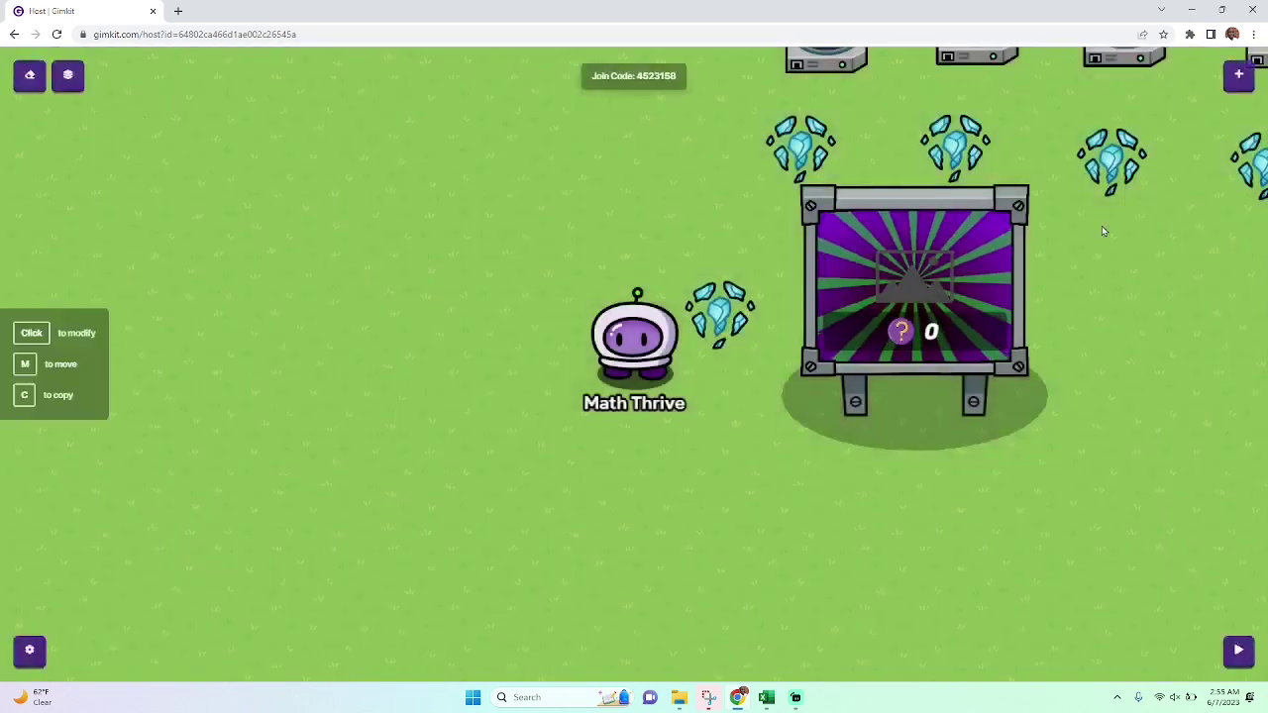
Step: Wire the vending machine to the teleporter beside it so that Item purchased runs Teleport player to target
{"action": "left_click", "coordinate": [1238, 77]}
{"action": "left_click", "coordinate": [1221, 367]}
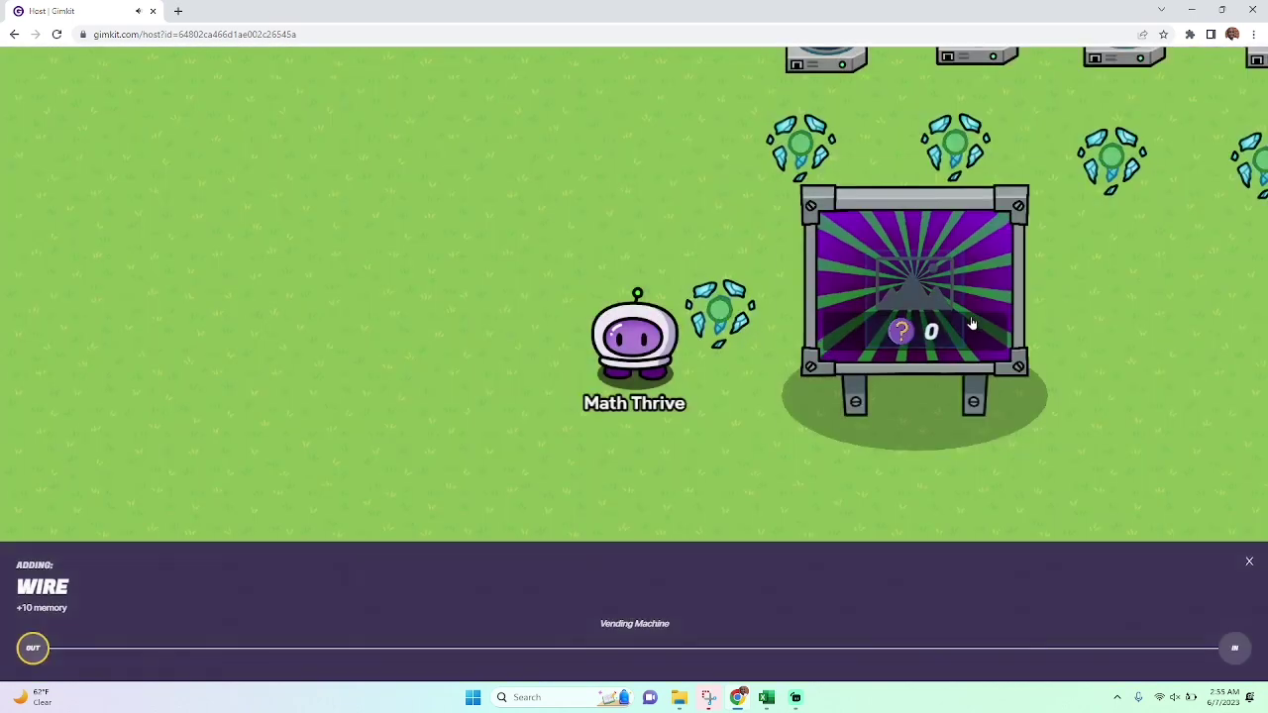
{"action": "left_click", "coordinate": [932, 334]}
{"action": "left_click", "coordinate": [709, 333]}
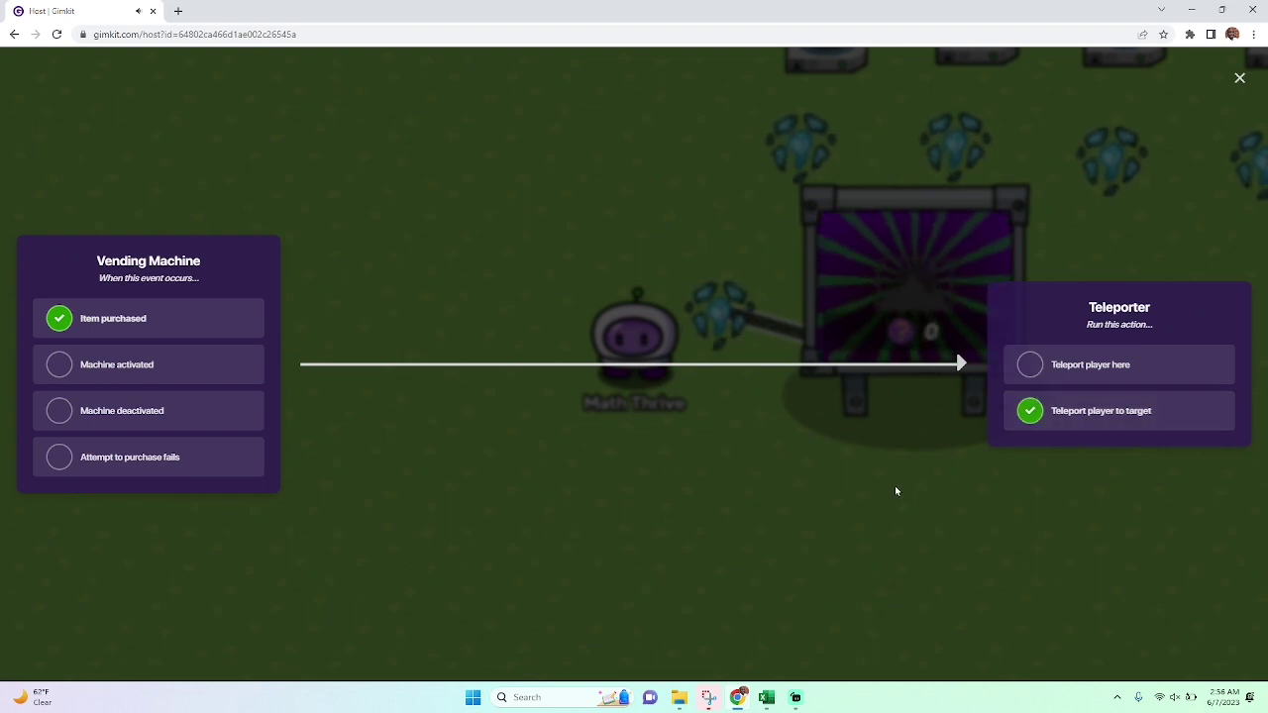
{"action": "left_click", "coordinate": [896, 491]}
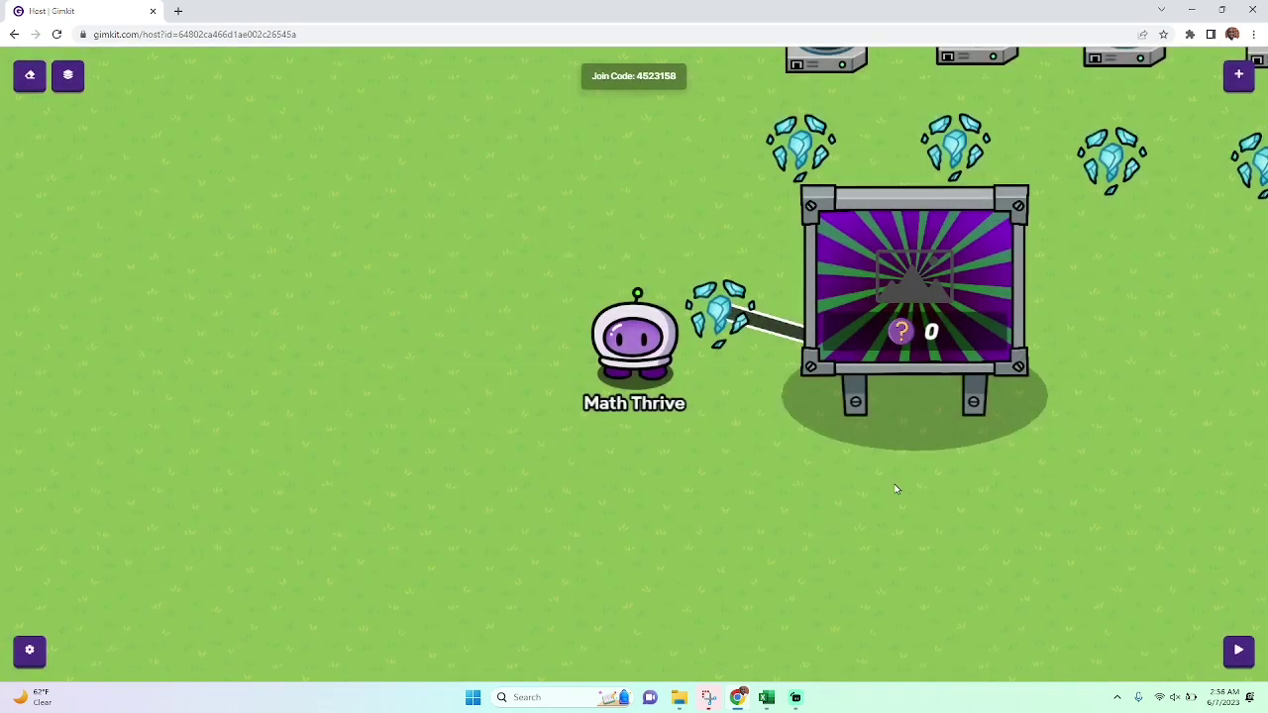
Step: Wire the first teleporter in the row to the item granter above it so that Player teleported here runs Grant item
{"action": "key", "text": "w"}
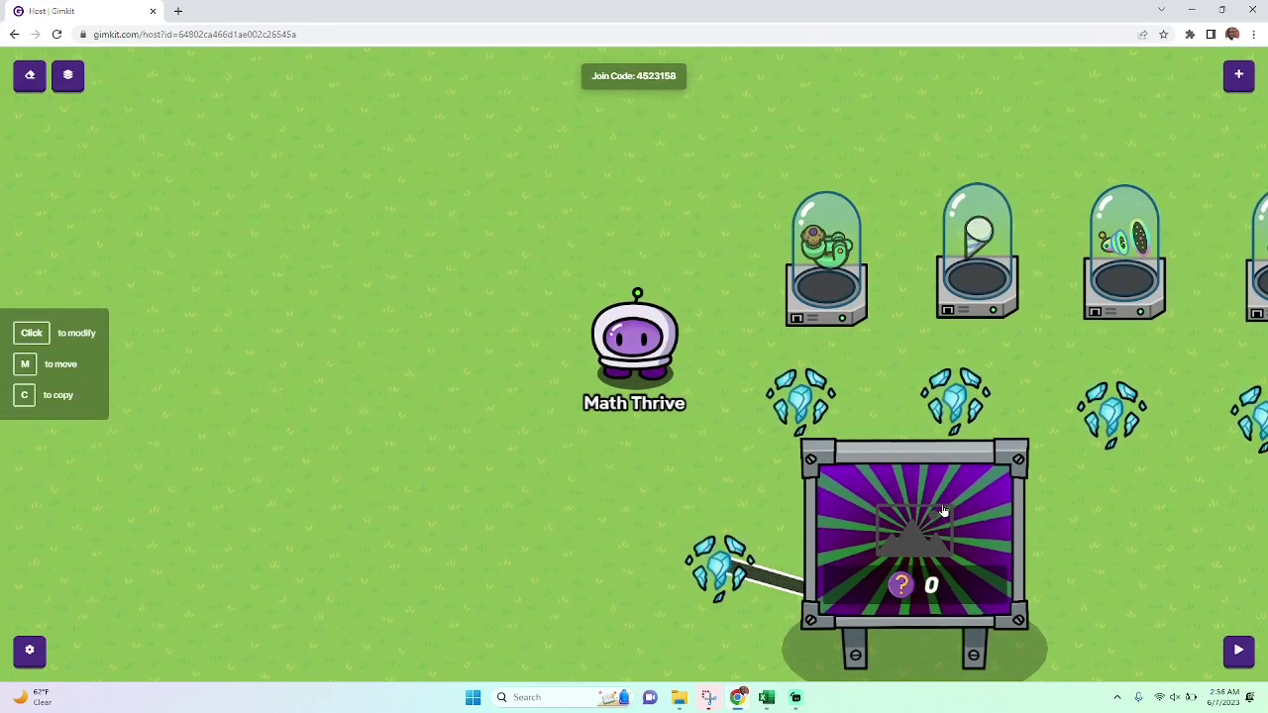
{"action": "key", "text": "d"}
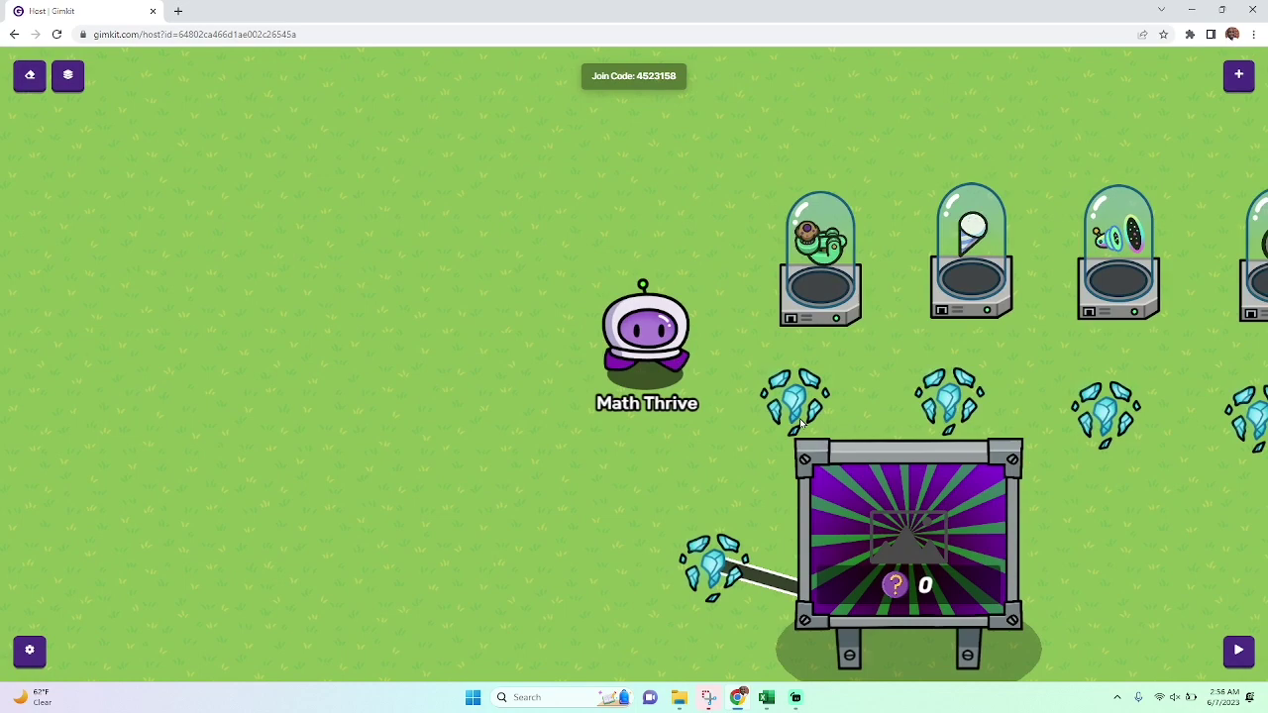
{"action": "key", "text": "s"}
{"action": "key", "text": "a"}
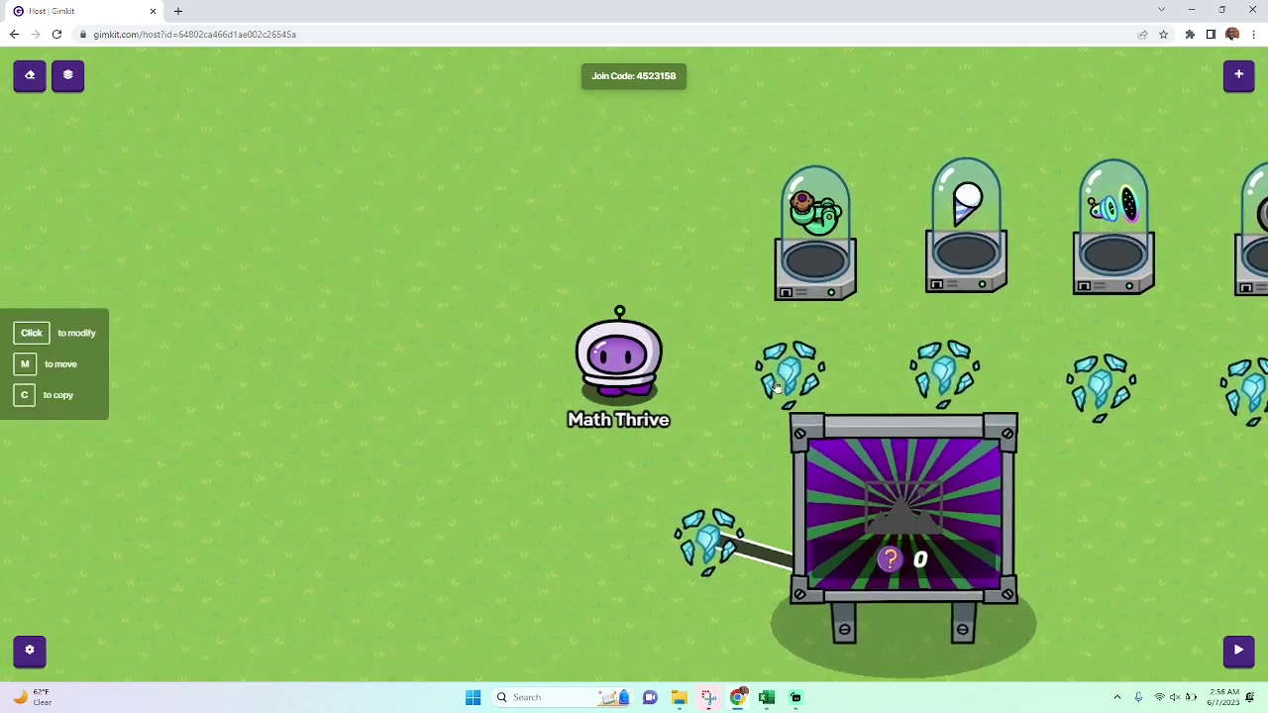
{"action": "key", "text": "w"}
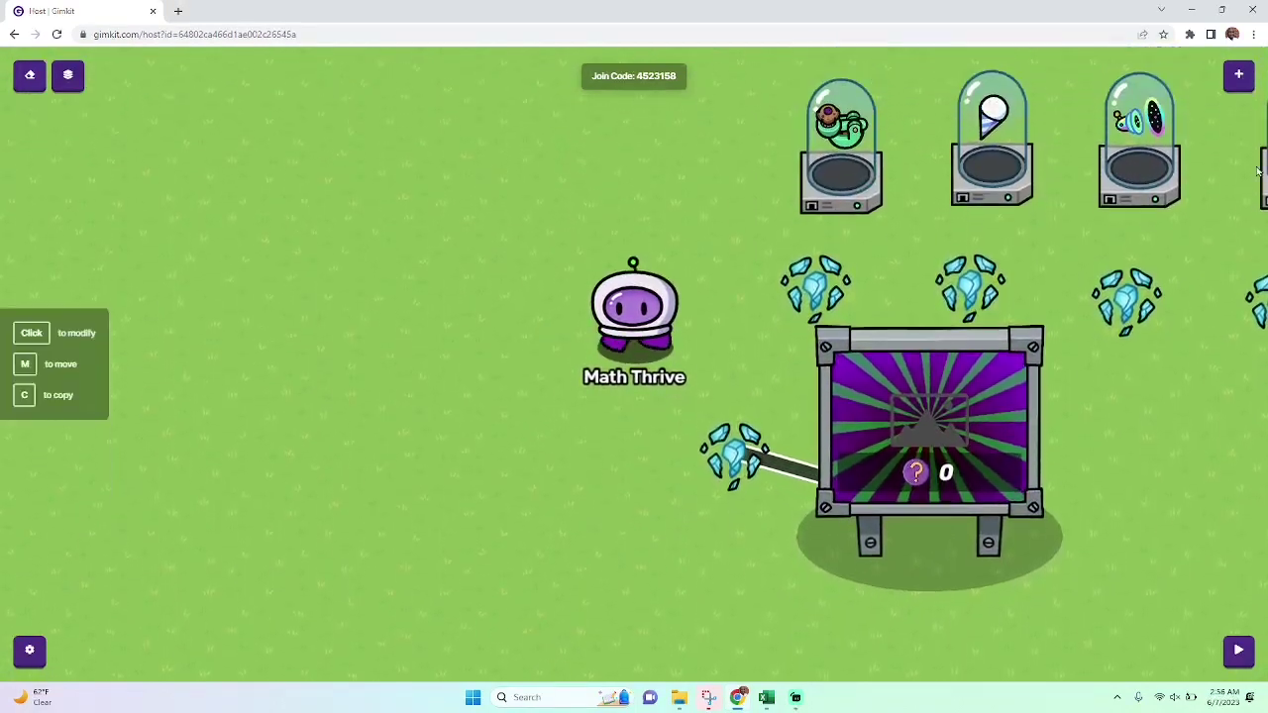
{"action": "left_click", "coordinate": [1239, 75]}
{"action": "left_click", "coordinate": [1191, 399]}
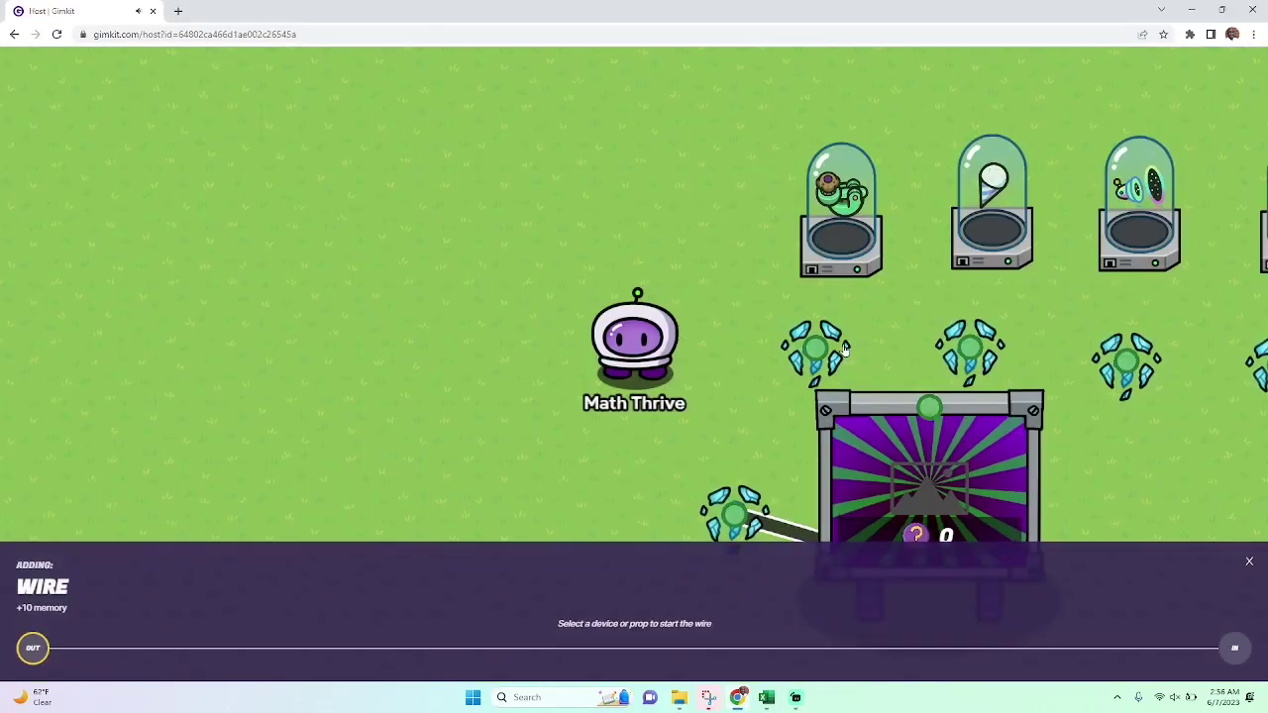
{"action": "left_click", "coordinate": [815, 346]}
{"action": "left_click", "coordinate": [824, 231]}
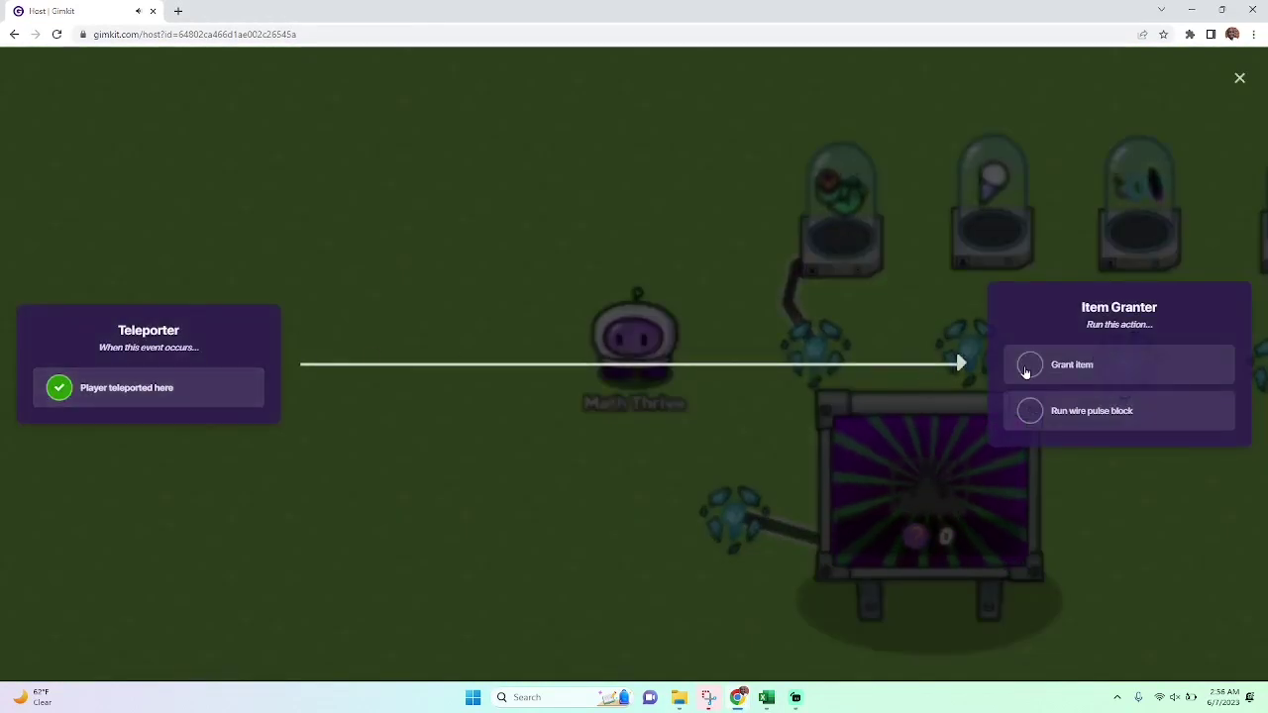
{"action": "left_click", "coordinate": [930, 281]}
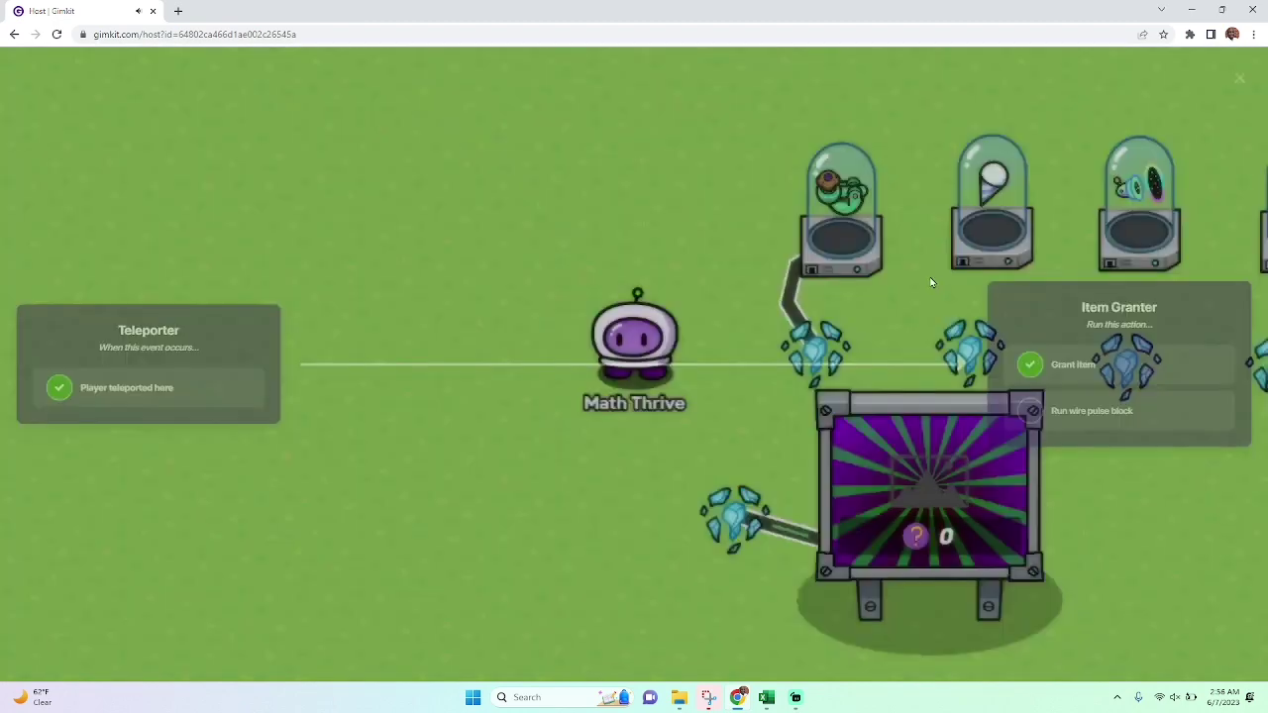
Step: Wire the second teleporter to the second item granter, with Player teleported here running Grant item
{"action": "left_click", "coordinate": [1238, 74]}
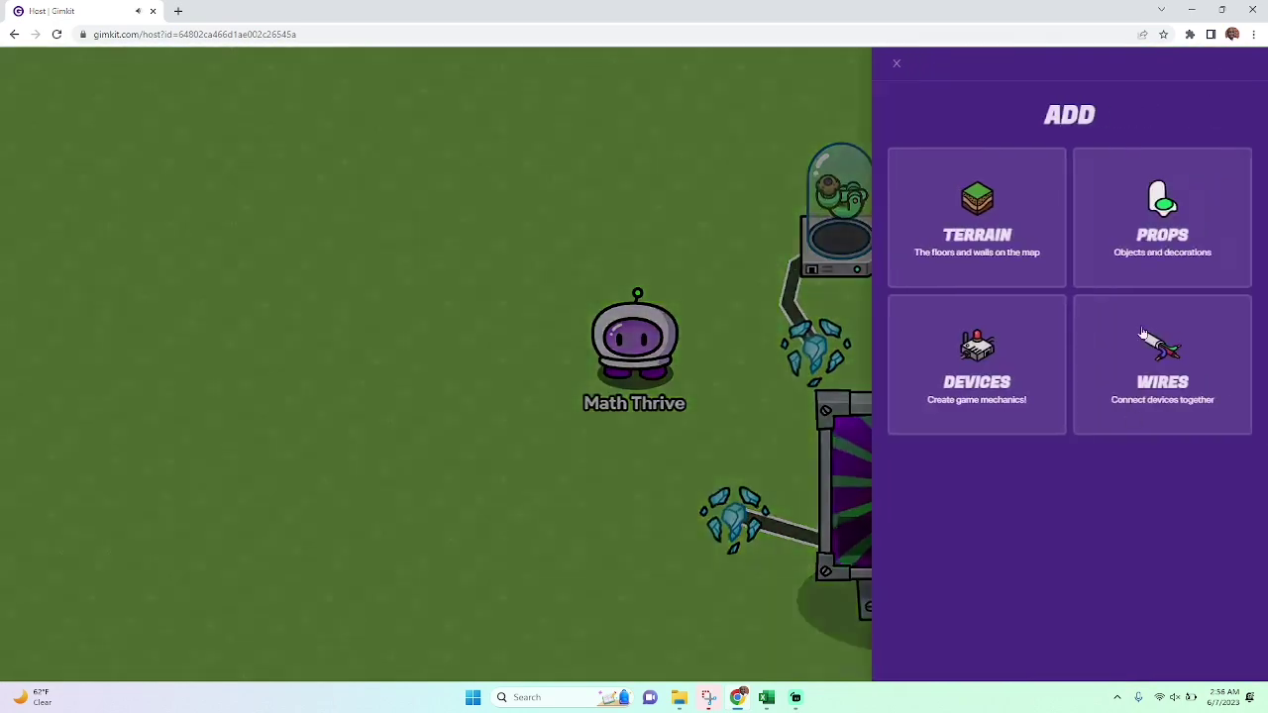
{"action": "left_click", "coordinate": [1154, 402]}
{"action": "left_click", "coordinate": [970, 349]}
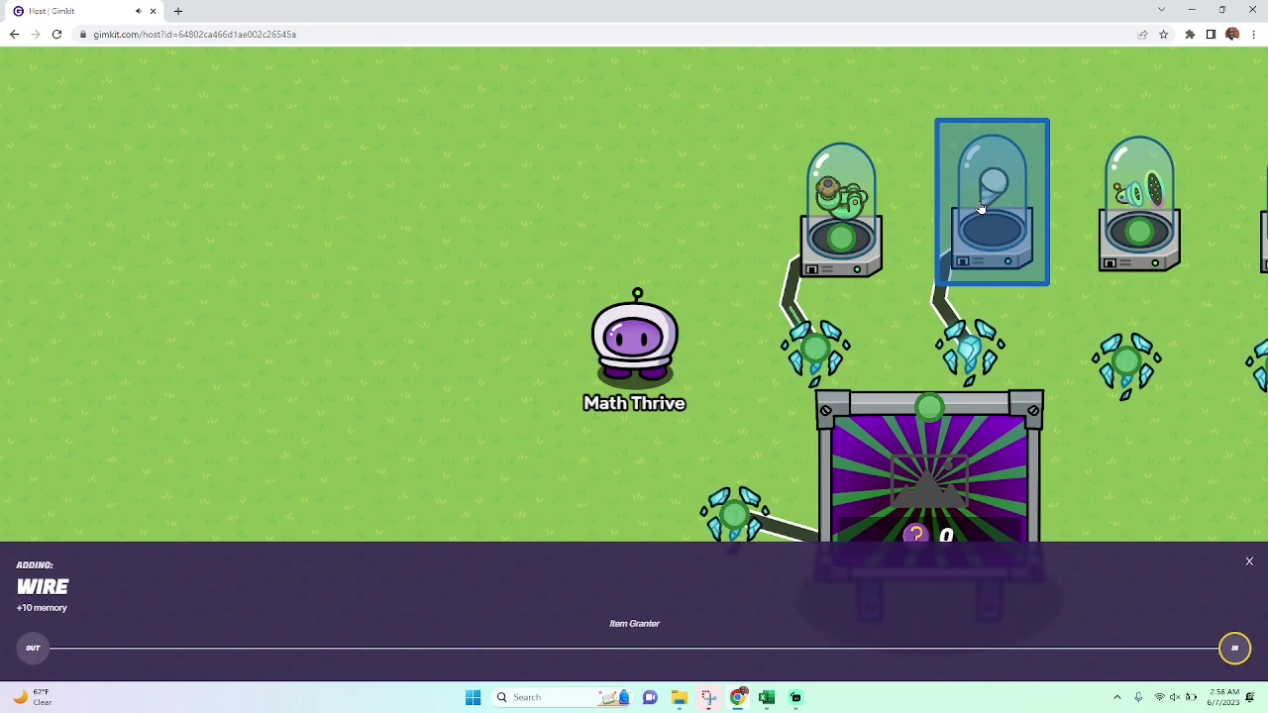
{"action": "left_click", "coordinate": [968, 224]}
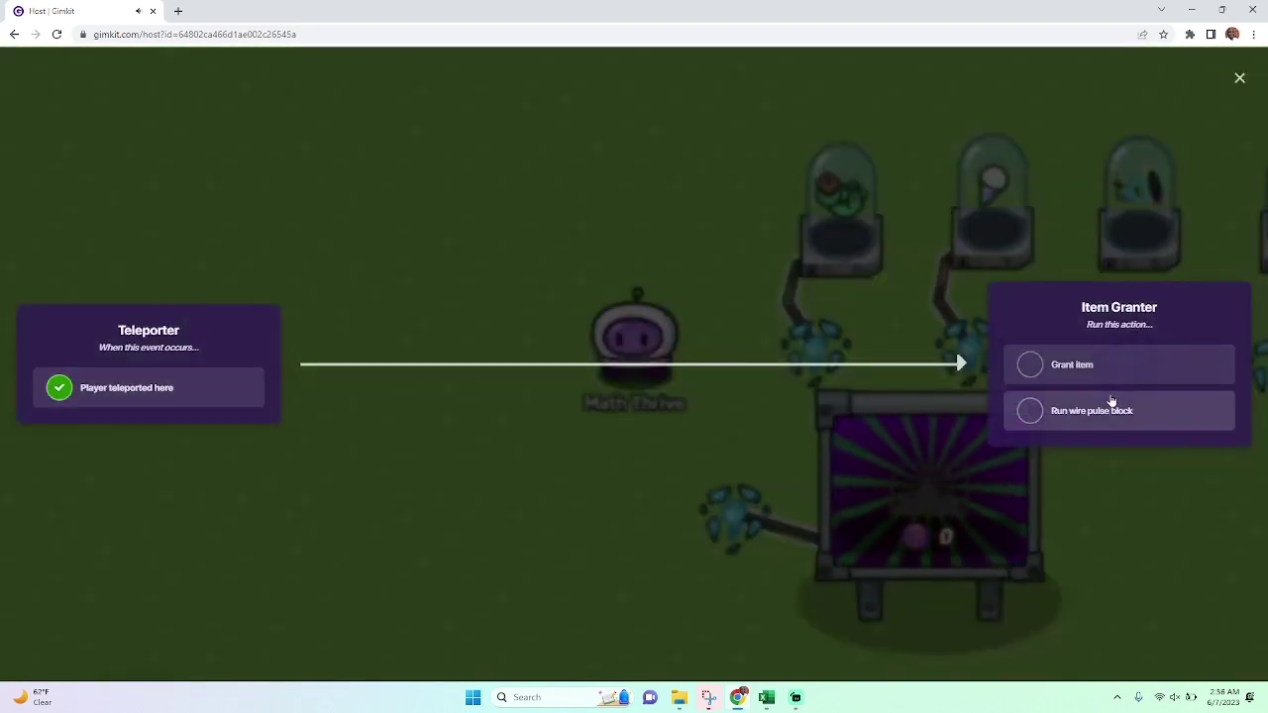
{"action": "left_click", "coordinate": [1072, 364]}
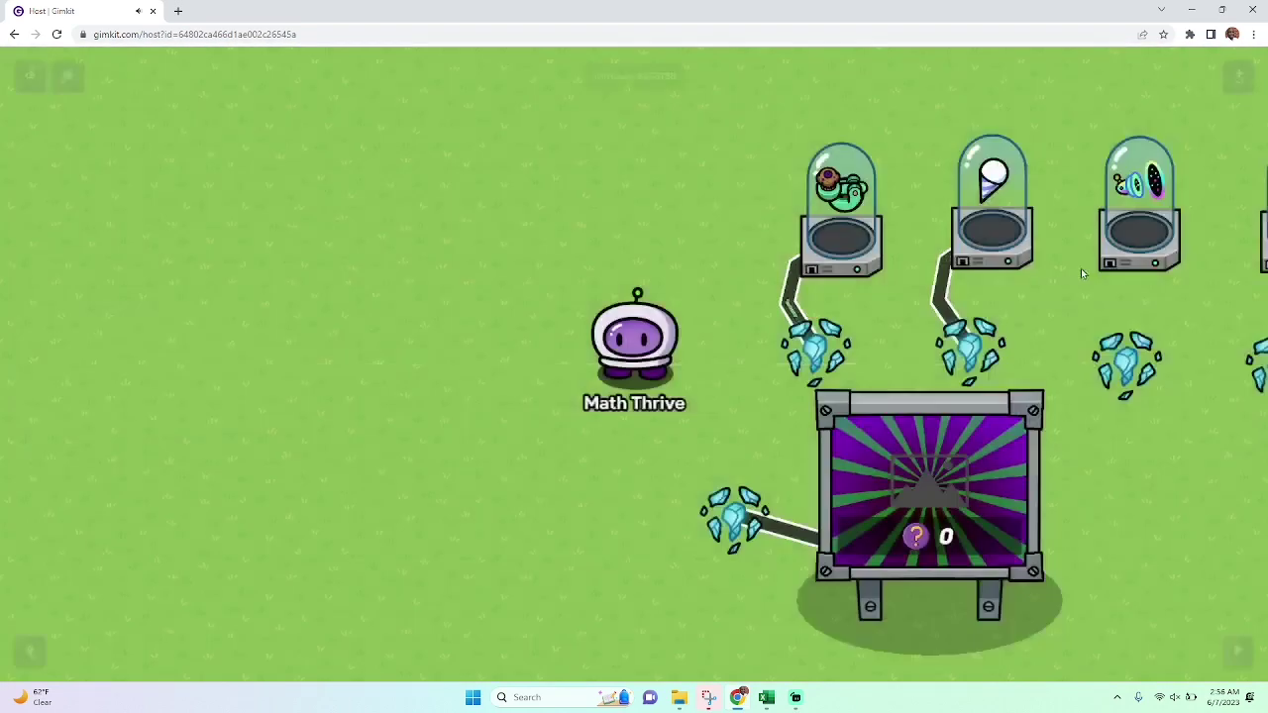
Step: Add a wire from the third teleporter in the row to the third item granter
{"action": "key", "text": "w"}
{"action": "key", "text": "d"}
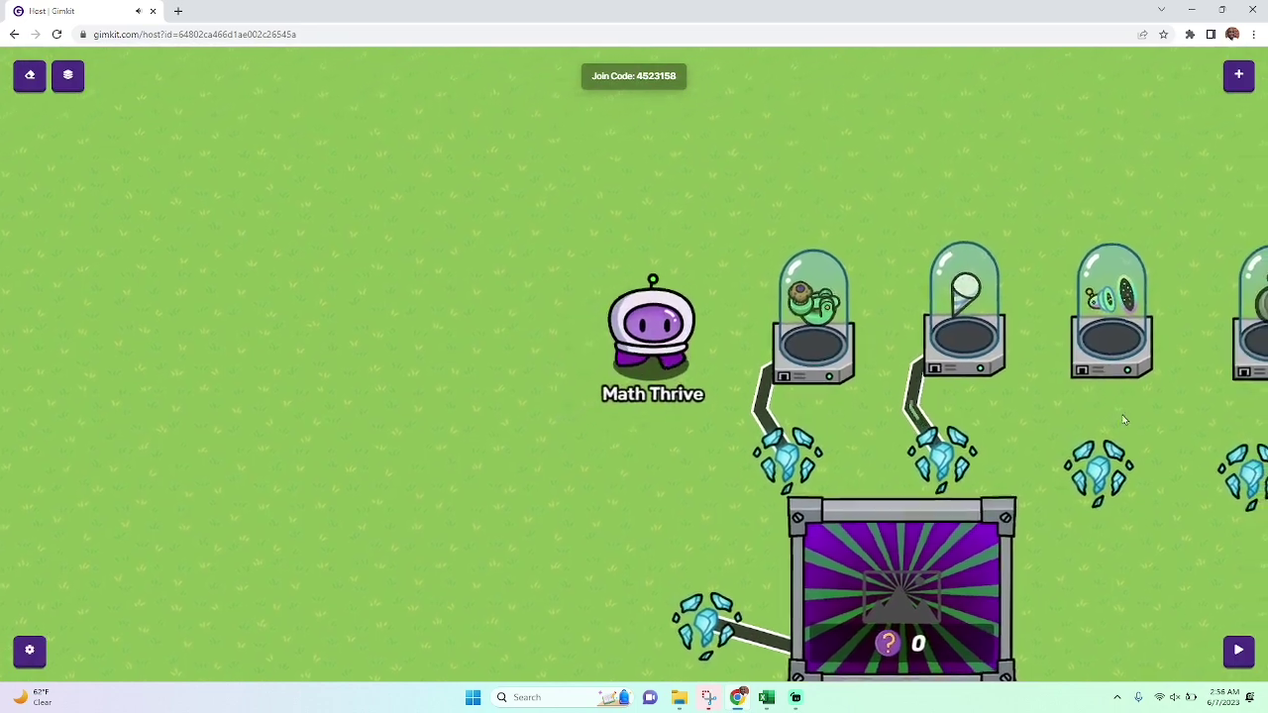
{"action": "key", "text": "w"}
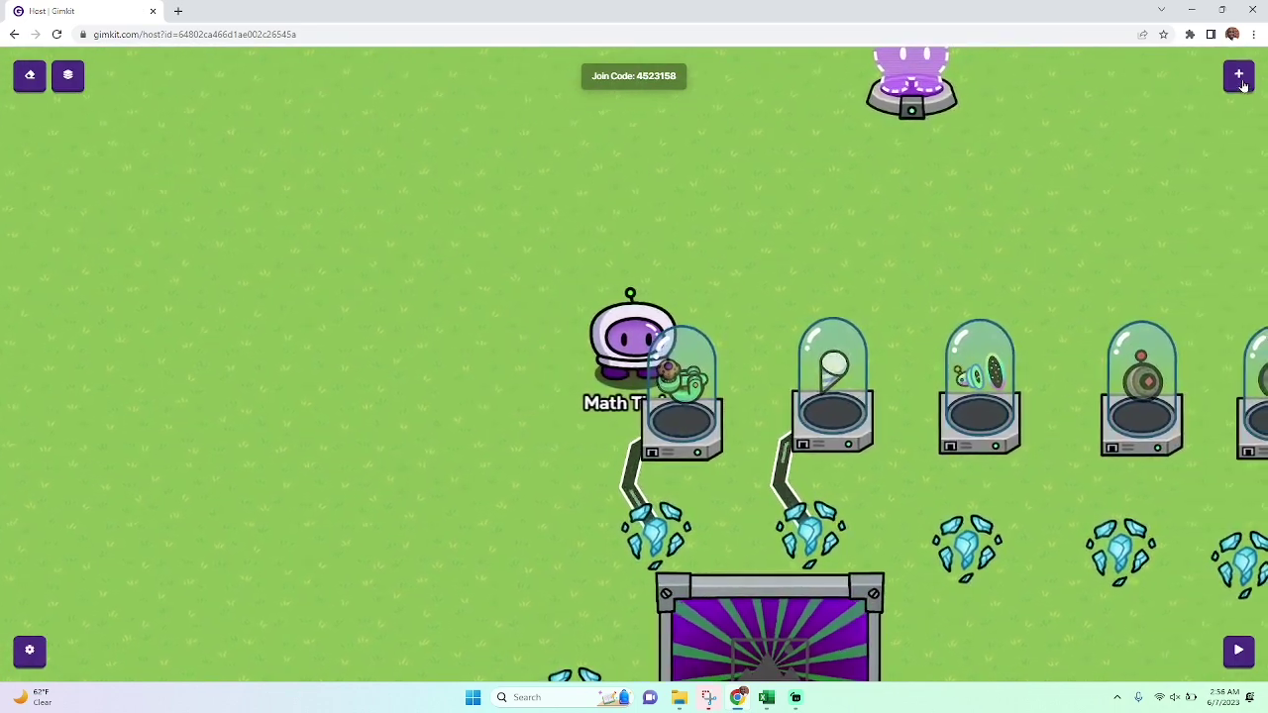
{"action": "left_click", "coordinate": [1238, 74]}
{"action": "left_click", "coordinate": [1170, 383]}
{"action": "left_click", "coordinate": [966, 525]}
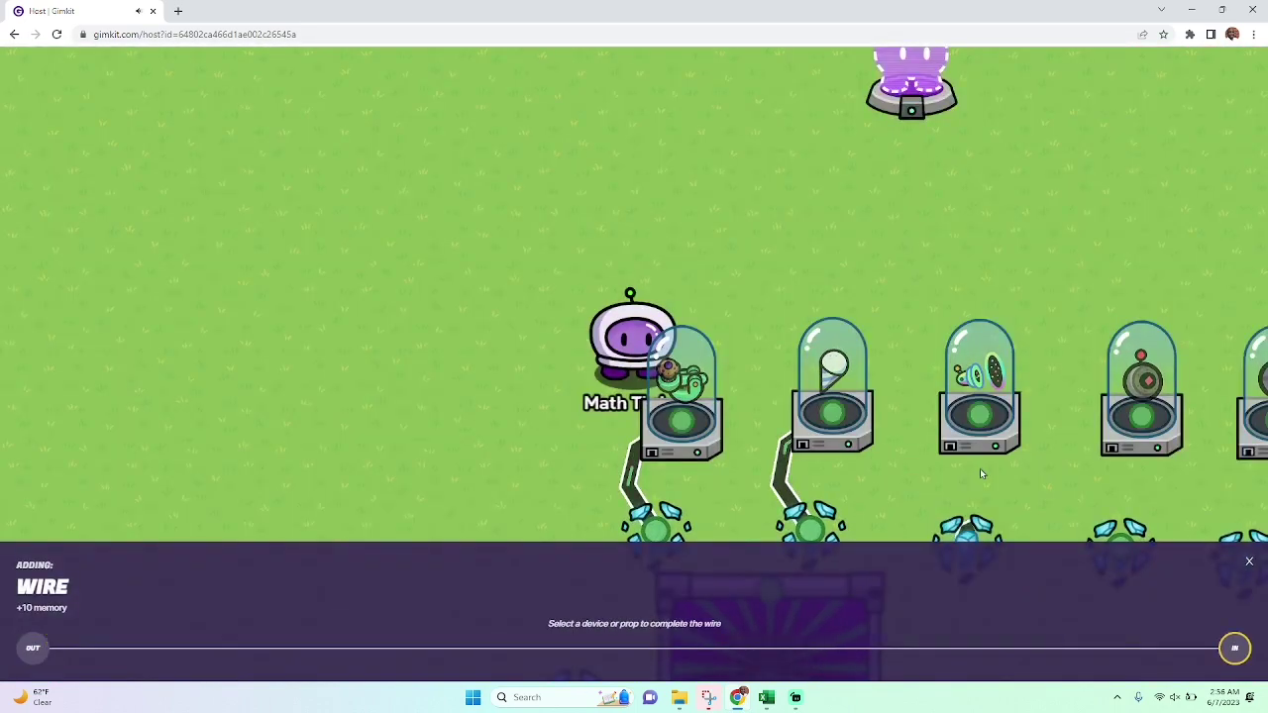
{"action": "left_click", "coordinate": [979, 421]}
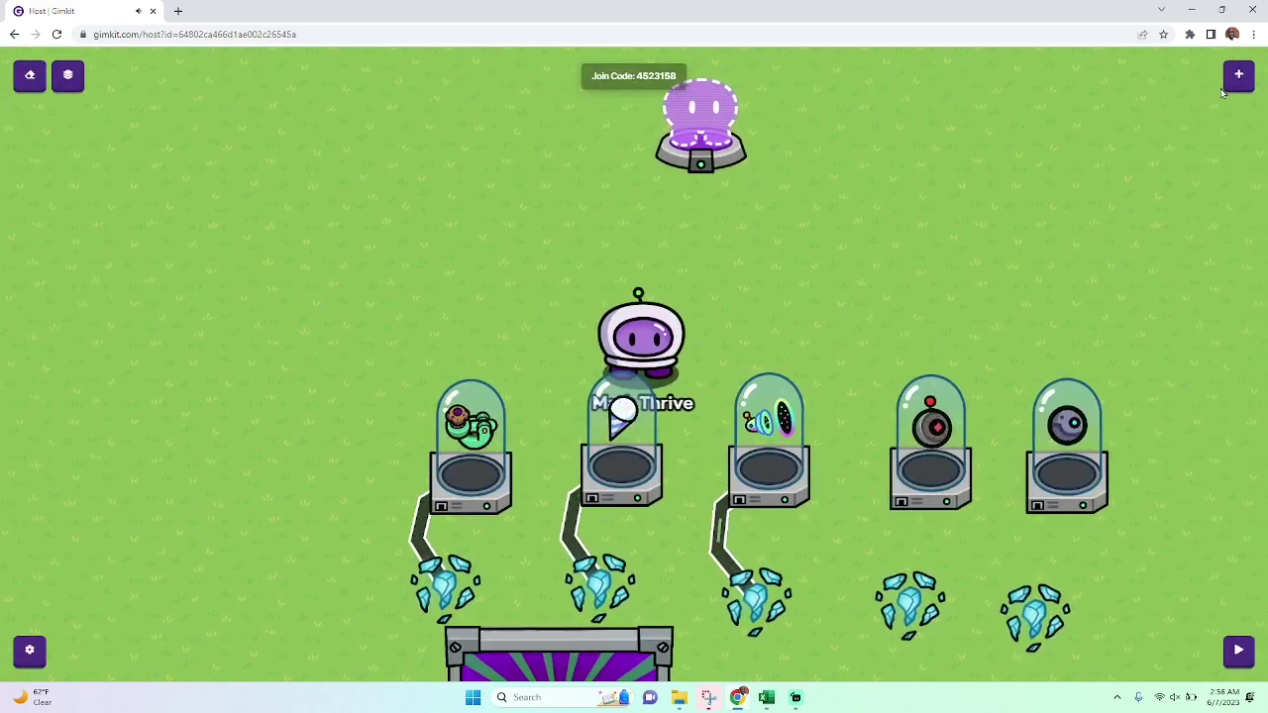
Step: Connect the fourth teleporter to the fourth item granter by wire, using Player teleported here and Grant item
{"action": "left_click", "coordinate": [1238, 75]}
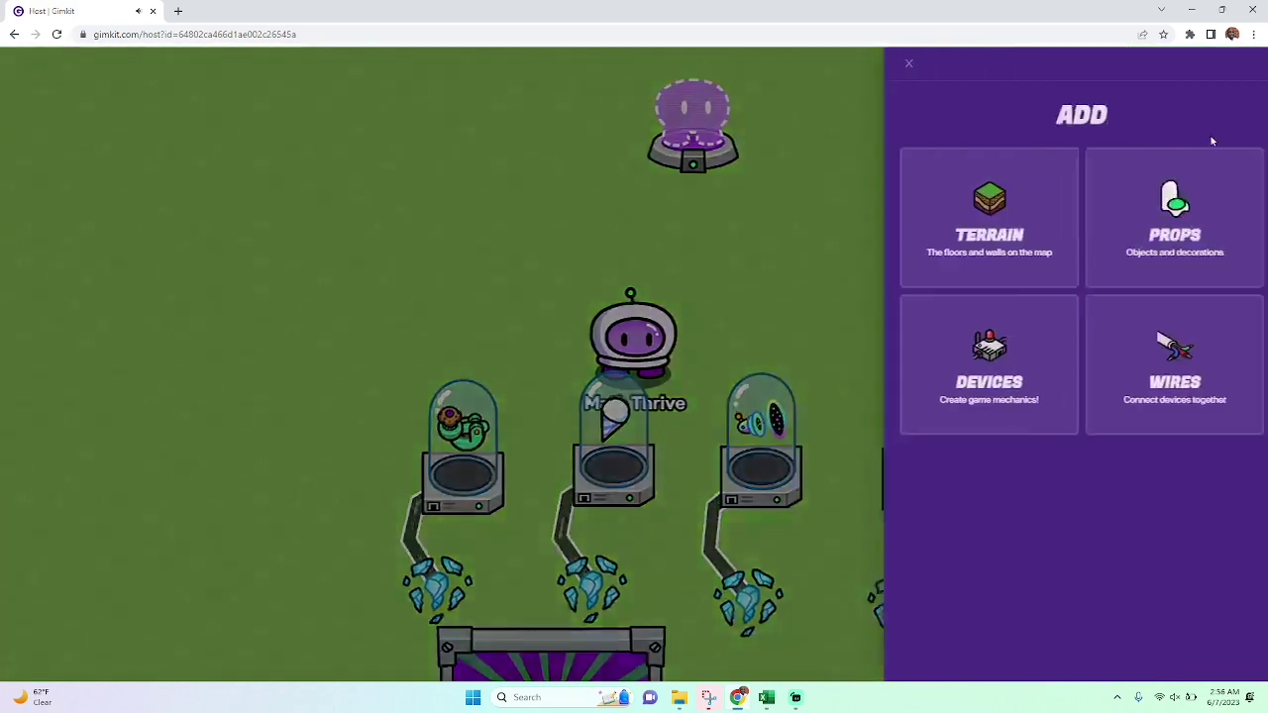
{"action": "left_click", "coordinate": [1161, 391]}
{"action": "key", "text": "d"}
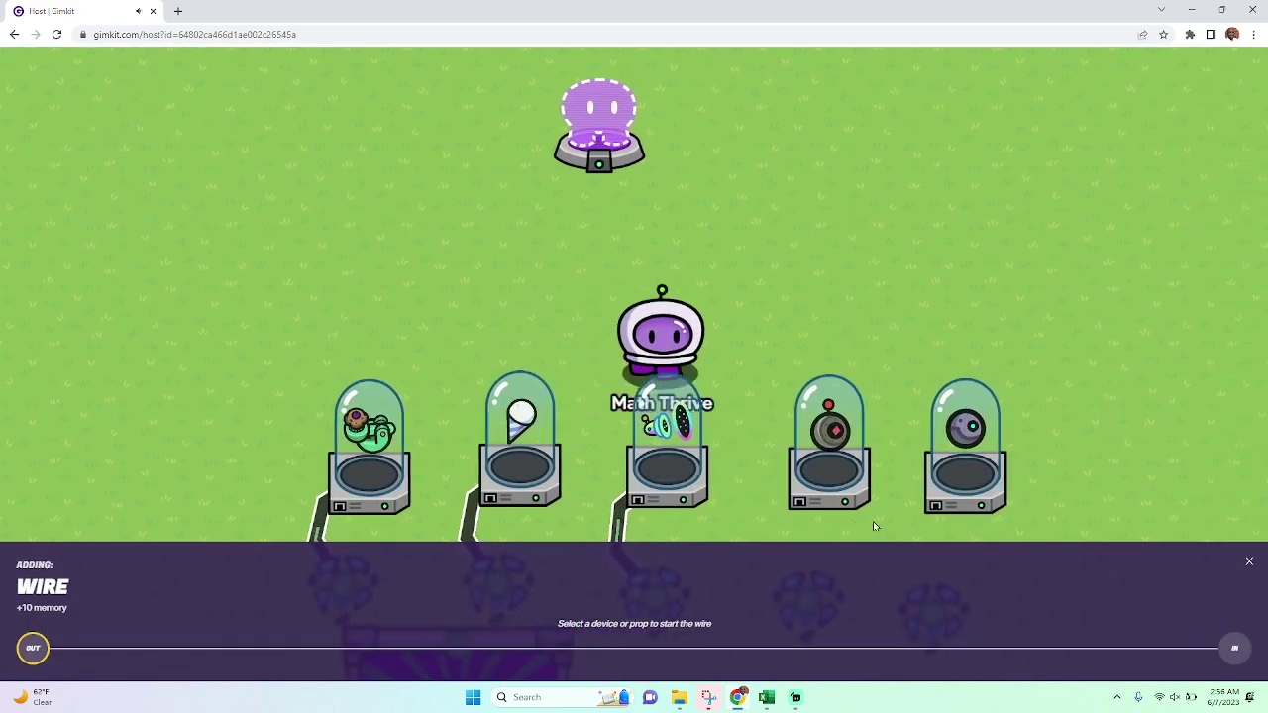
{"action": "key", "text": "s"}
{"action": "left_click", "coordinate": [695, 481]}
{"action": "left_click", "coordinate": [713, 367]}
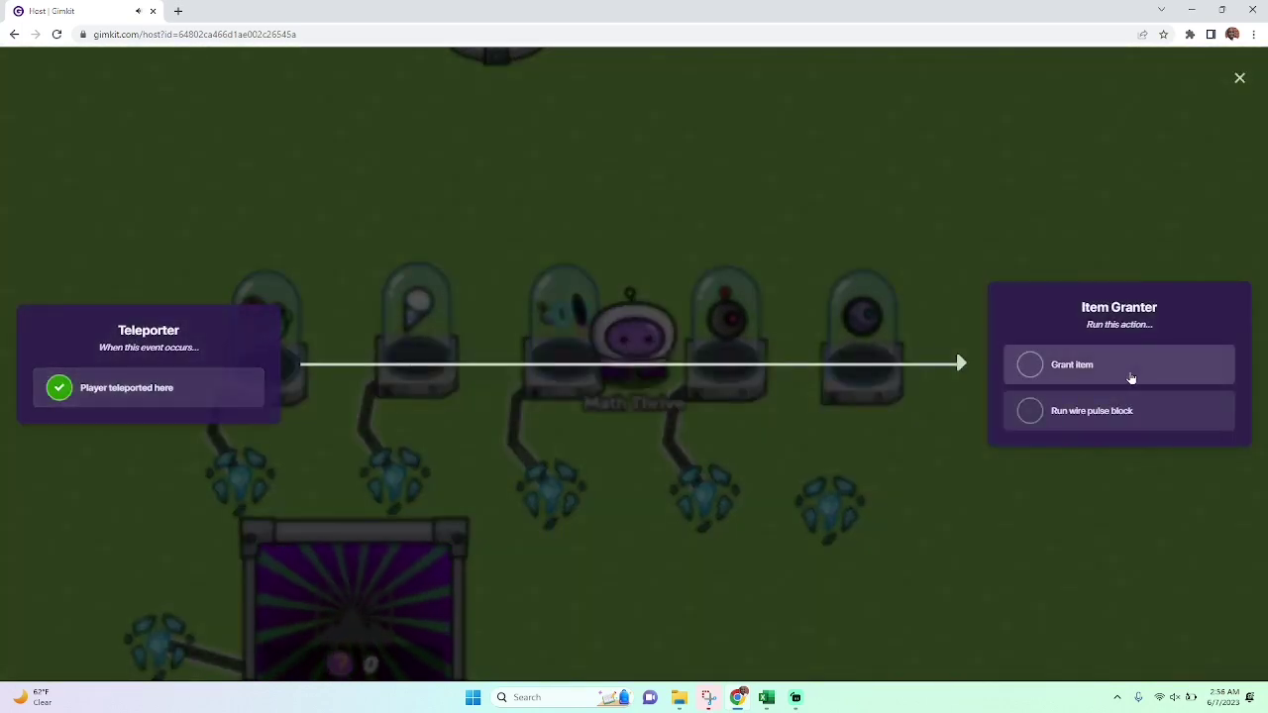
{"action": "left_click", "coordinate": [1132, 378]}
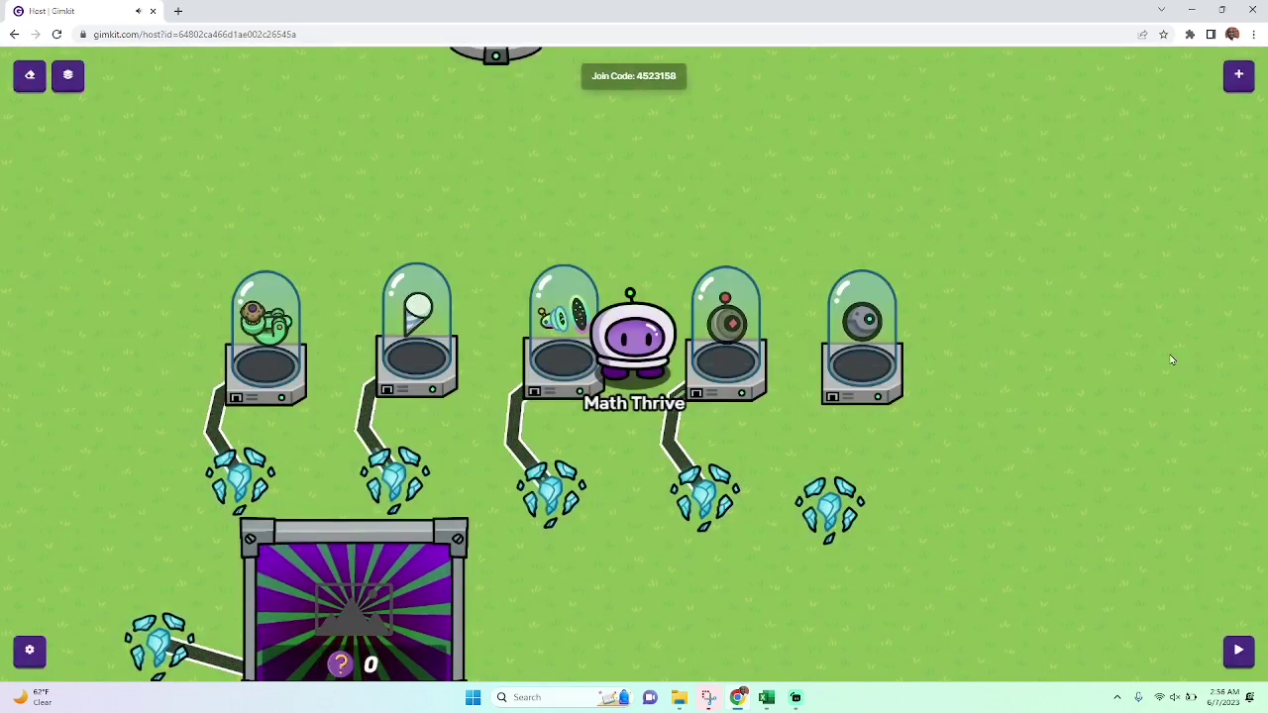
Step: Check the group and visibility options of the last, still unwired teleporter in the row
{"action": "key", "text": "s"}
{"action": "key", "text": "a"}
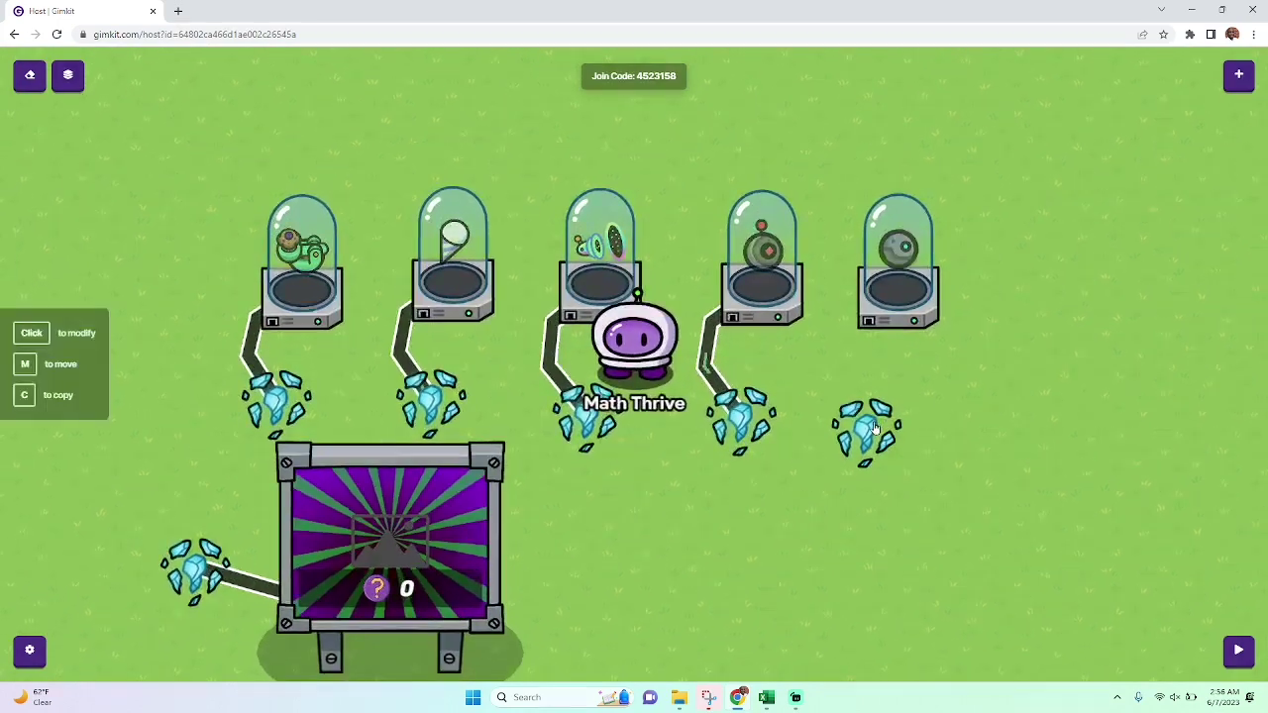
{"action": "left_click", "coordinate": [1024, 261]}
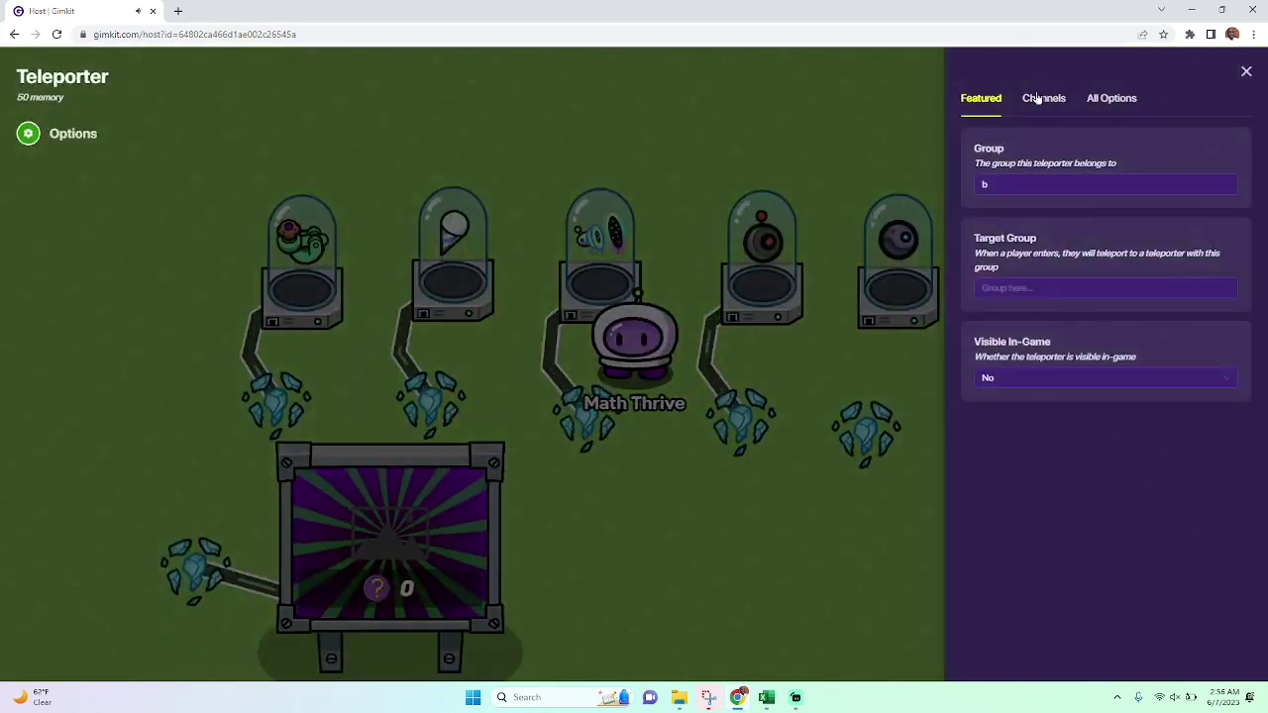
{"action": "left_click", "coordinate": [911, 144]}
Step: Wire the last teleporter in the row to the fifth item granter, with Player teleported here running Grant item
{"action": "left_click", "coordinate": [1238, 75]}
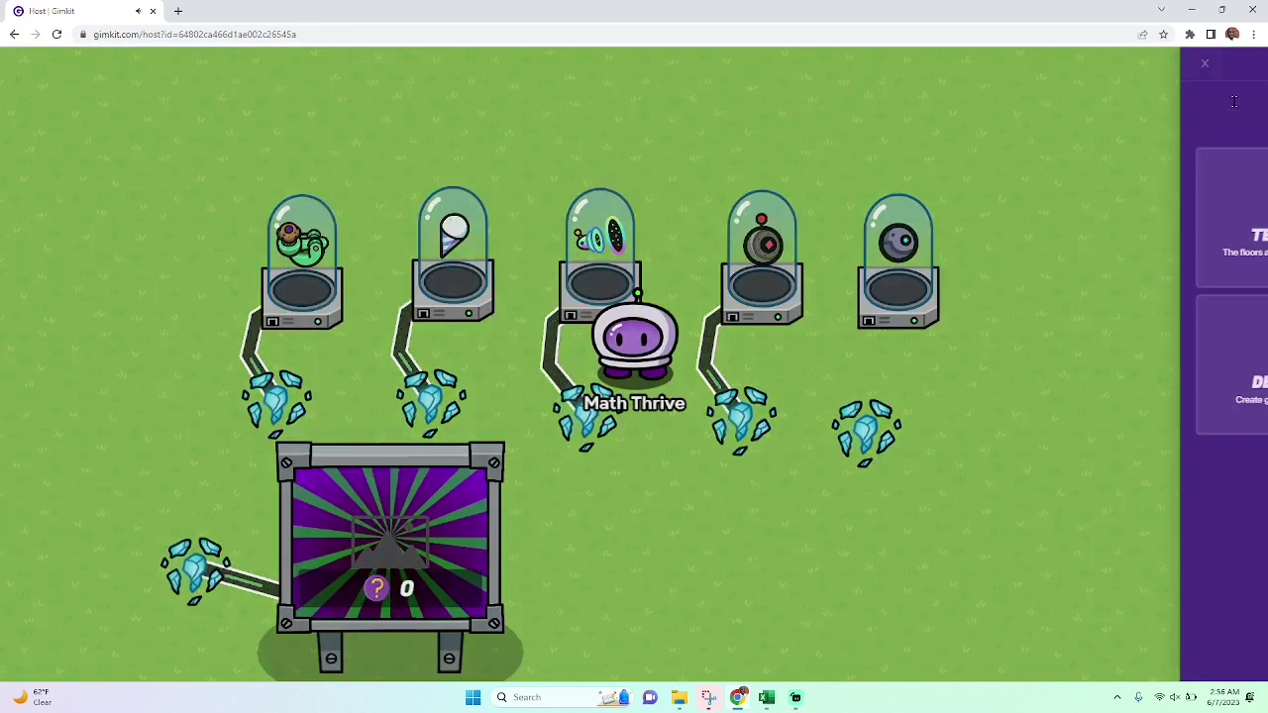
{"action": "left_click", "coordinate": [1160, 405]}
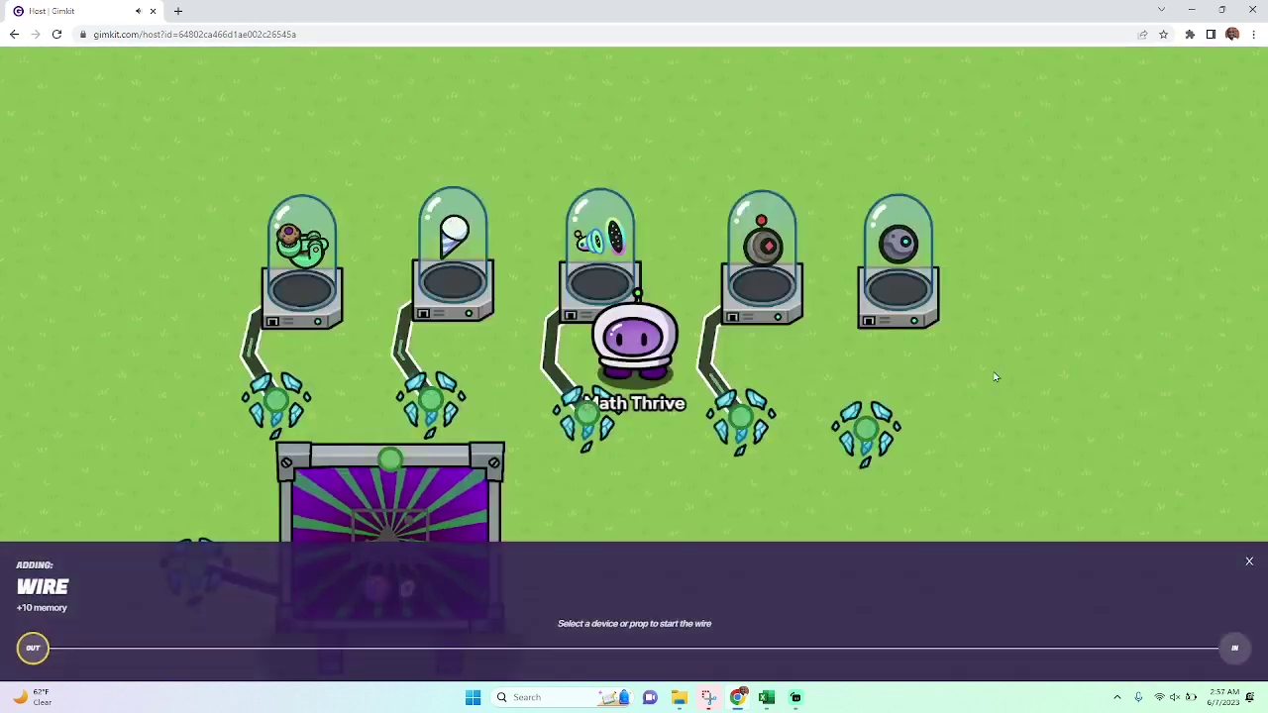
{"action": "left_click", "coordinate": [872, 287]}
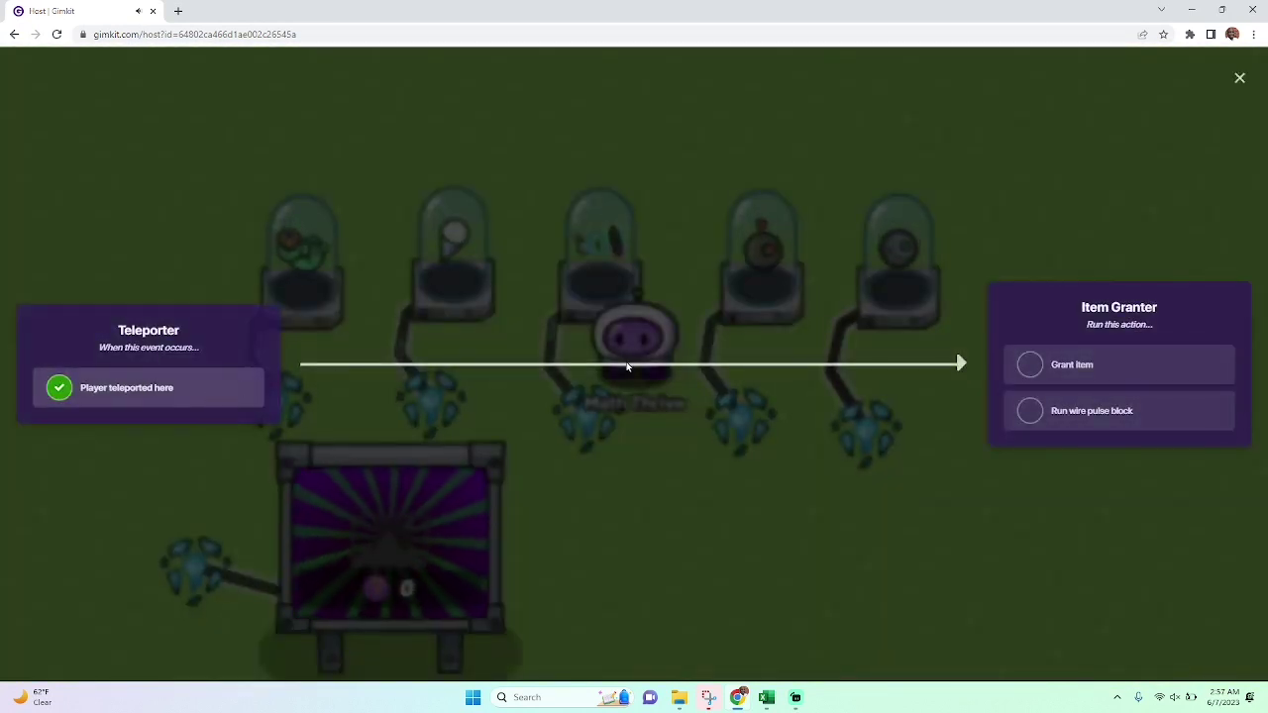
{"action": "left_click", "coordinate": [1012, 256]}
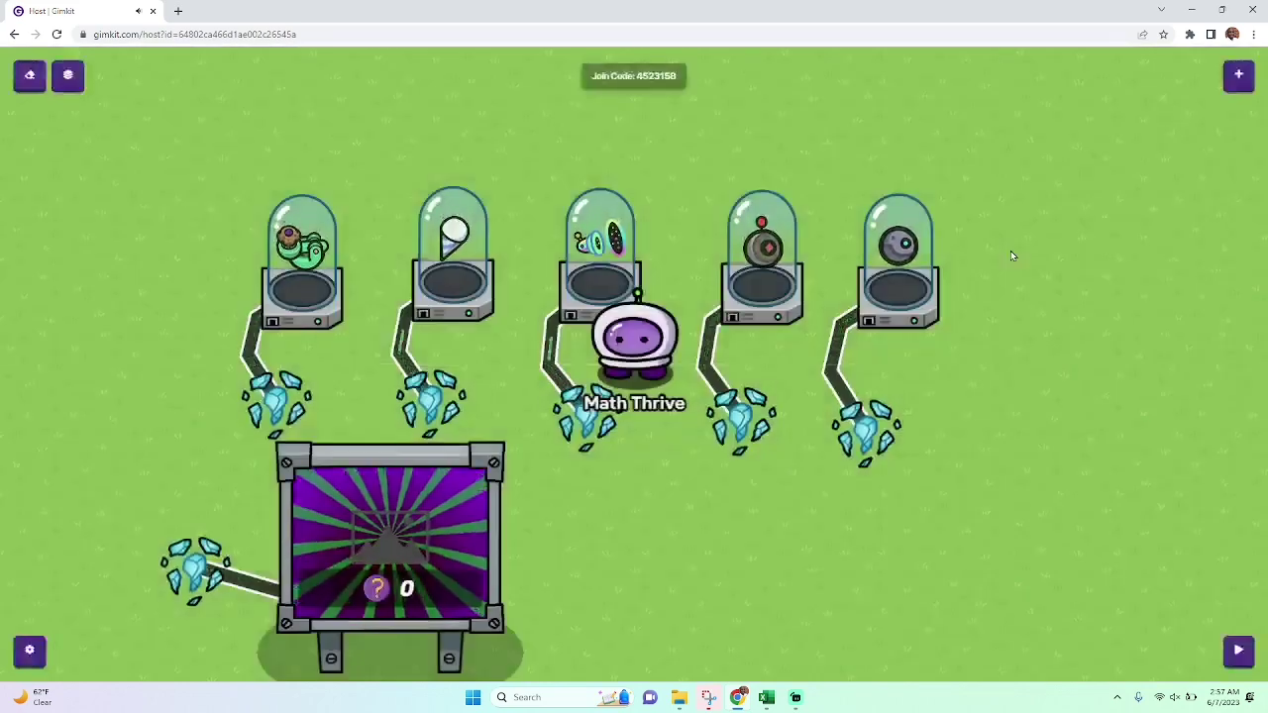
Step: Set the vending machine's Limited Stock Amount to 3, and check the group options of the teleporter beside it
{"action": "key", "text": "Down"}
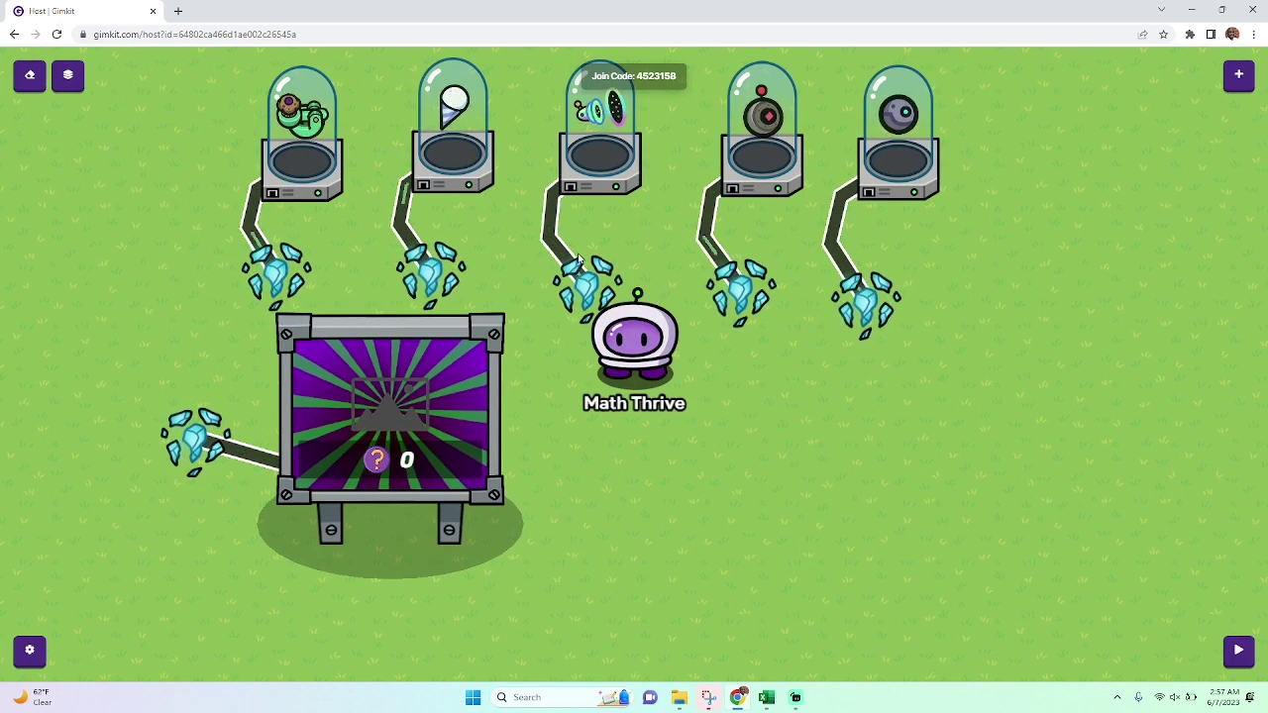
{"action": "key", "text": "Left"}
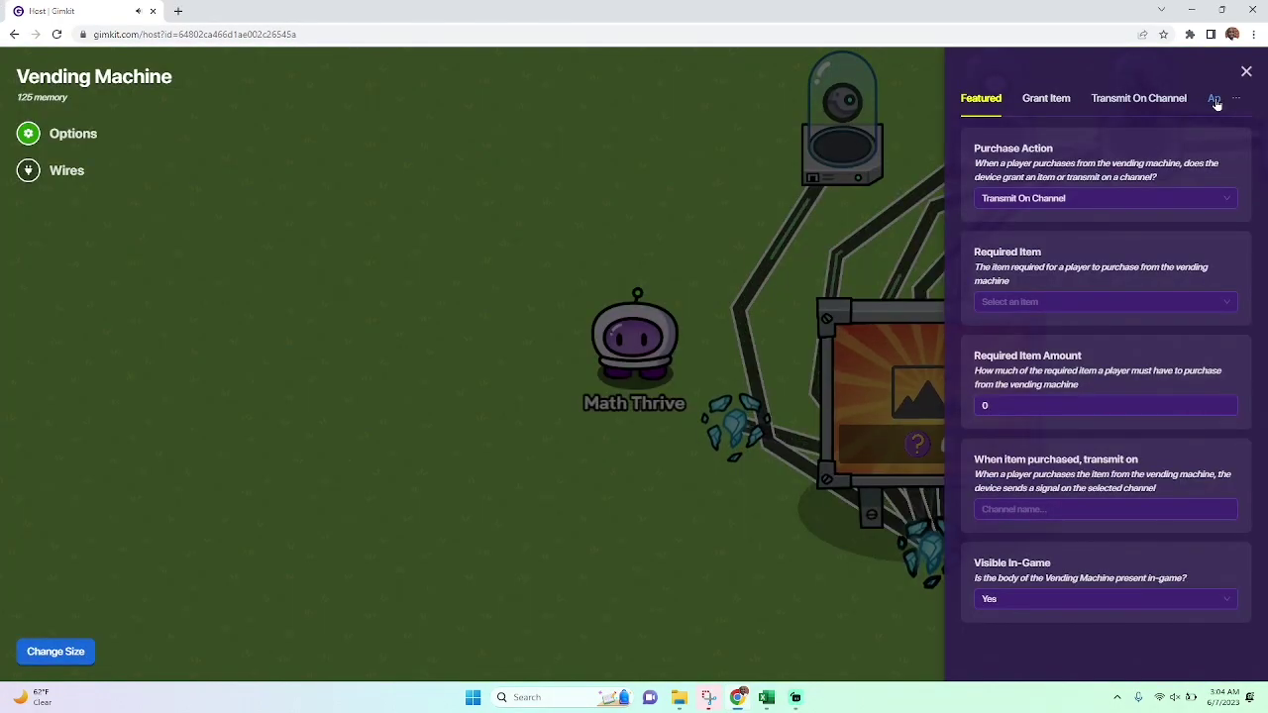
{"action": "left_click", "coordinate": [1218, 101]}
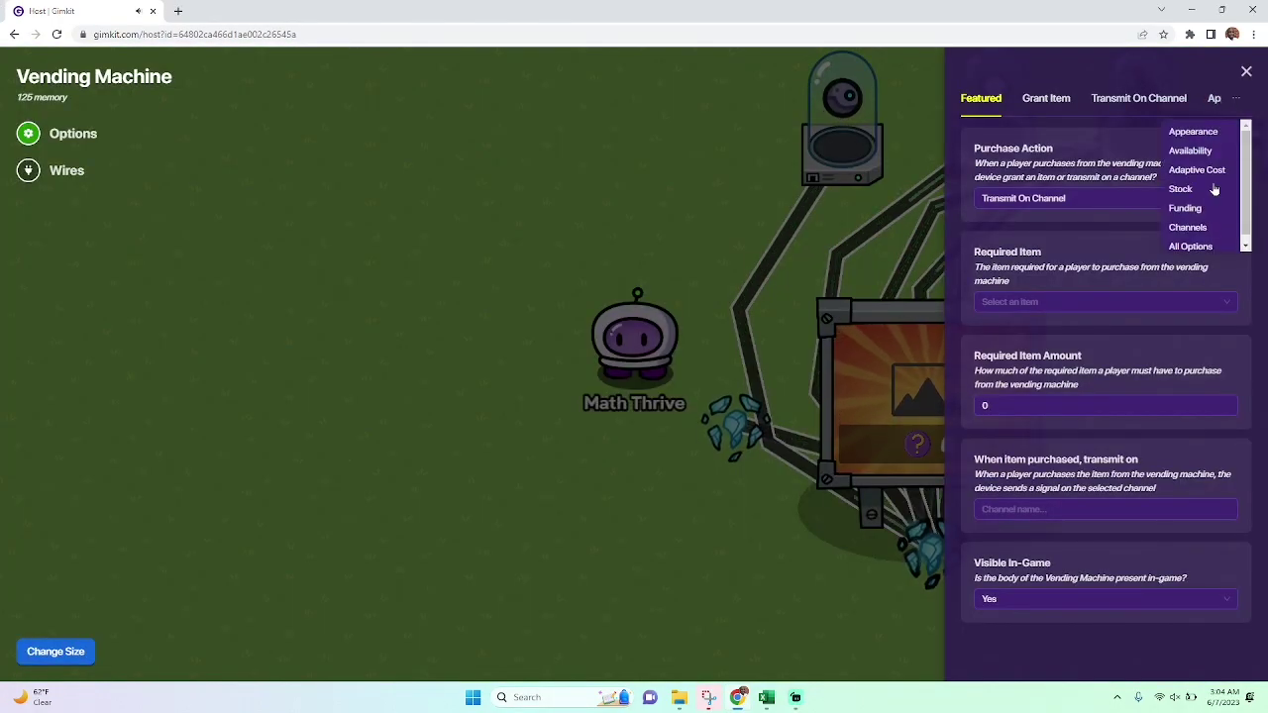
{"action": "left_click", "coordinate": [1204, 245]}
{"action": "scroll", "coordinate": [1130, 315], "scroll_direction": "down", "scroll_amount": 8}
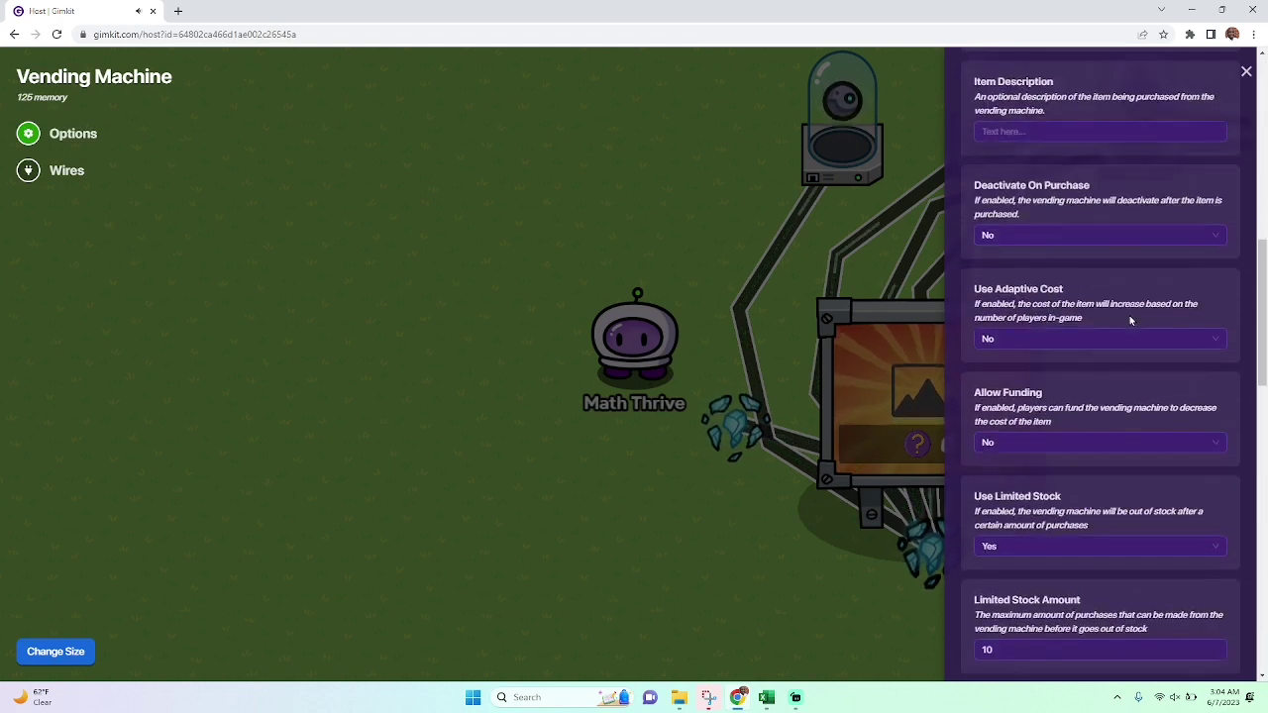
{"action": "scroll", "coordinate": [1129, 315], "scroll_direction": "down", "scroll_amount": 4}
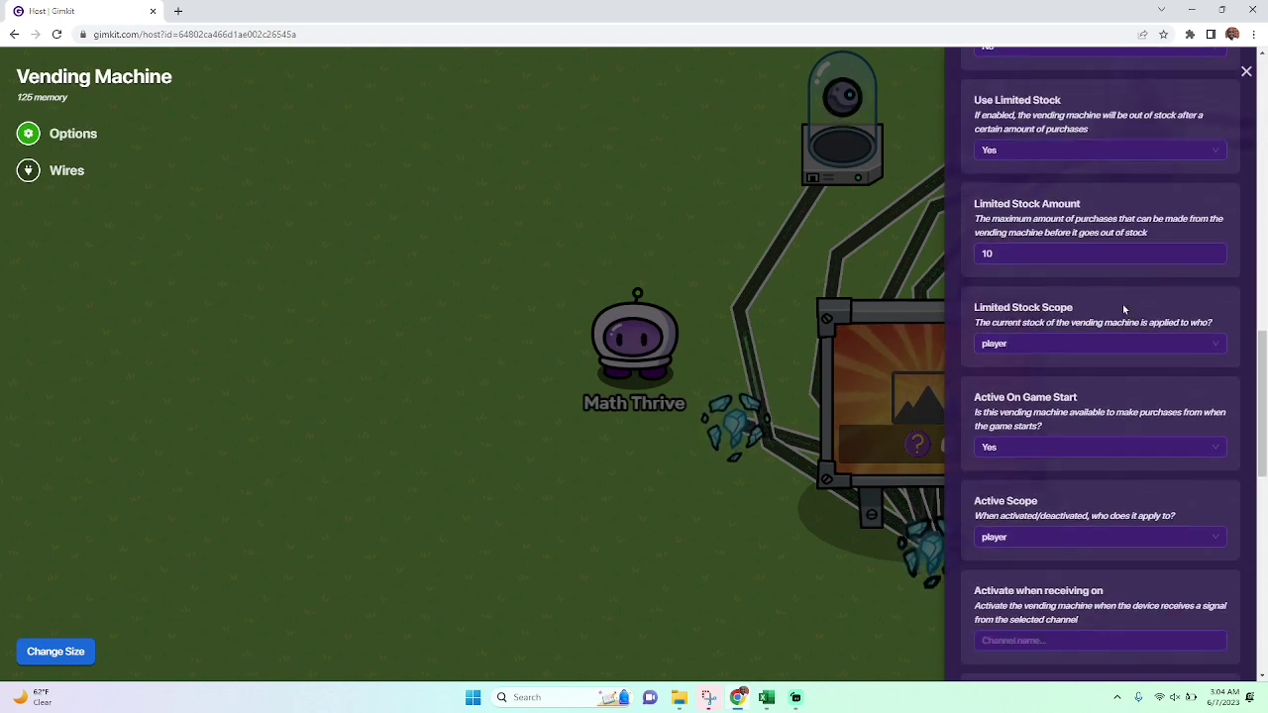
{"action": "left_click", "coordinate": [1001, 254]}
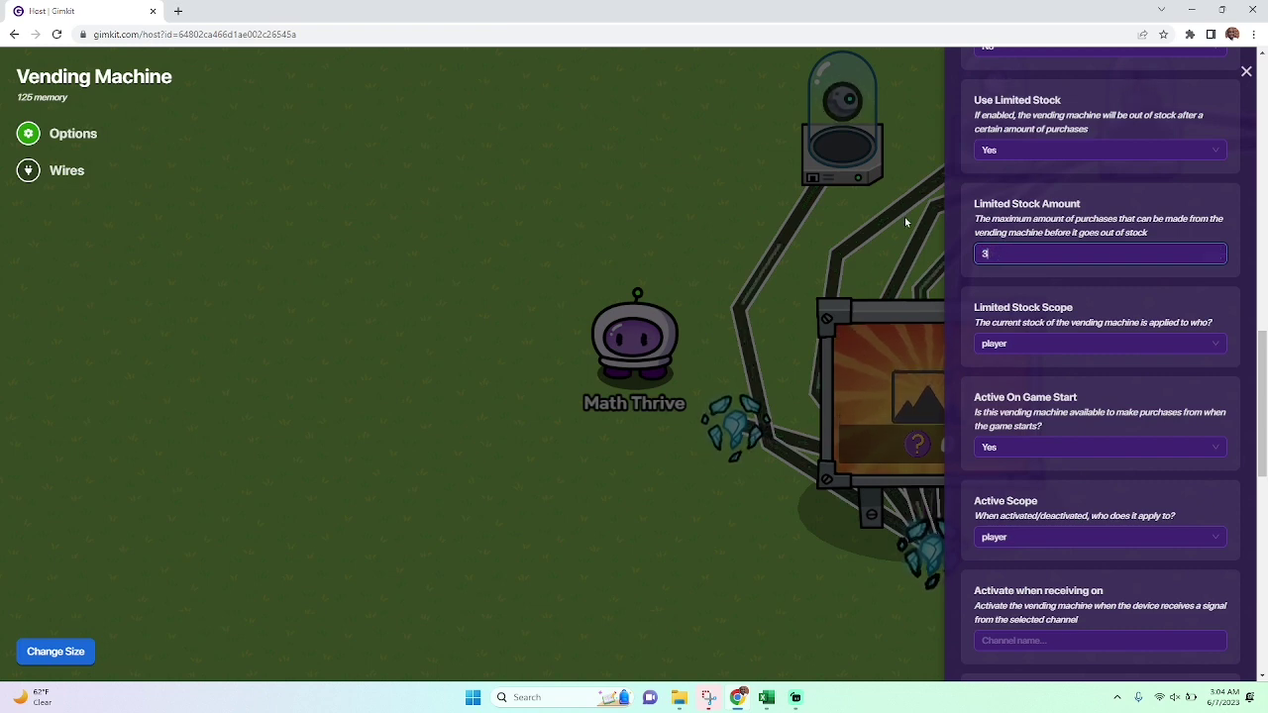
{"action": "left_click", "coordinate": [887, 237]}
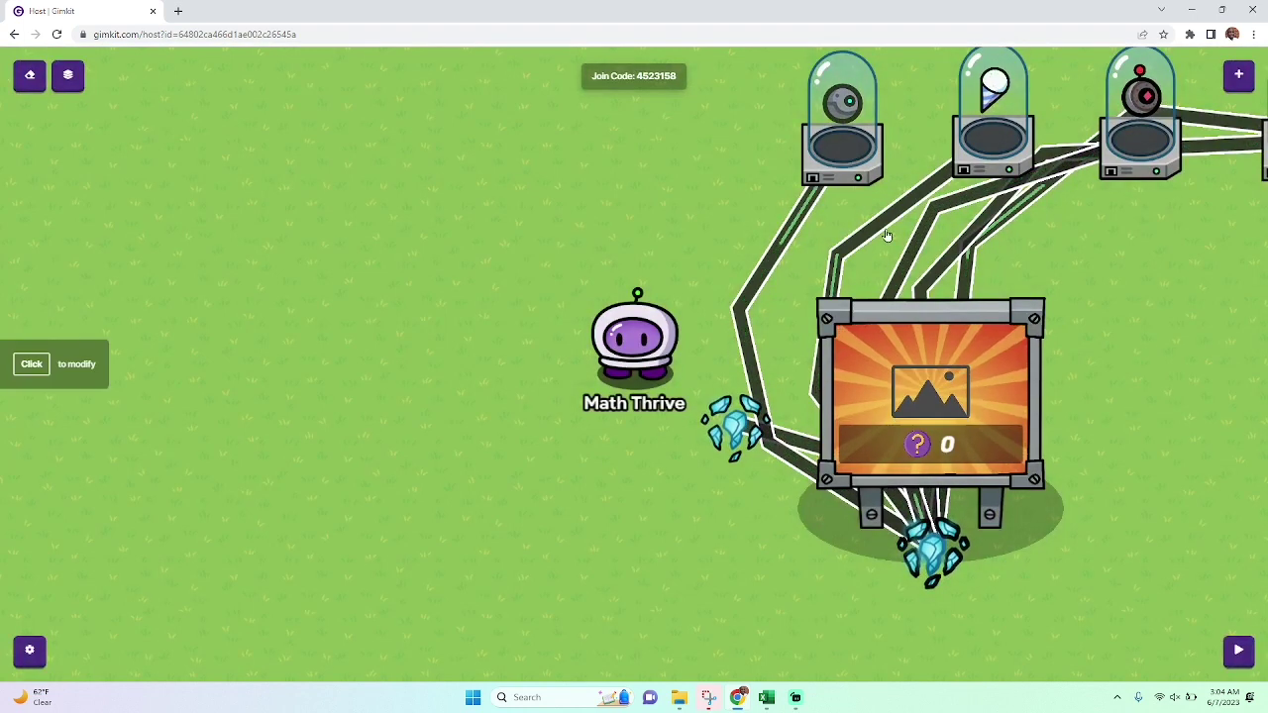
{"action": "left_click", "coordinate": [735, 433]}
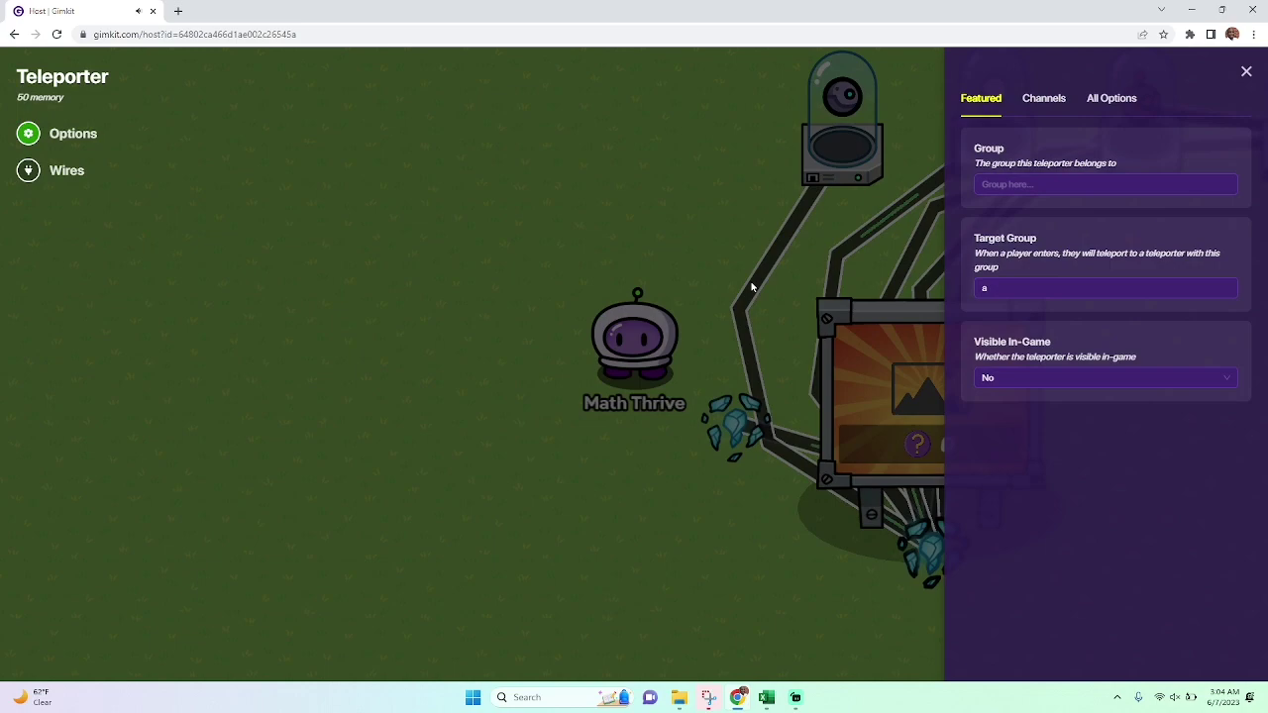
{"action": "left_click", "coordinate": [751, 287]}
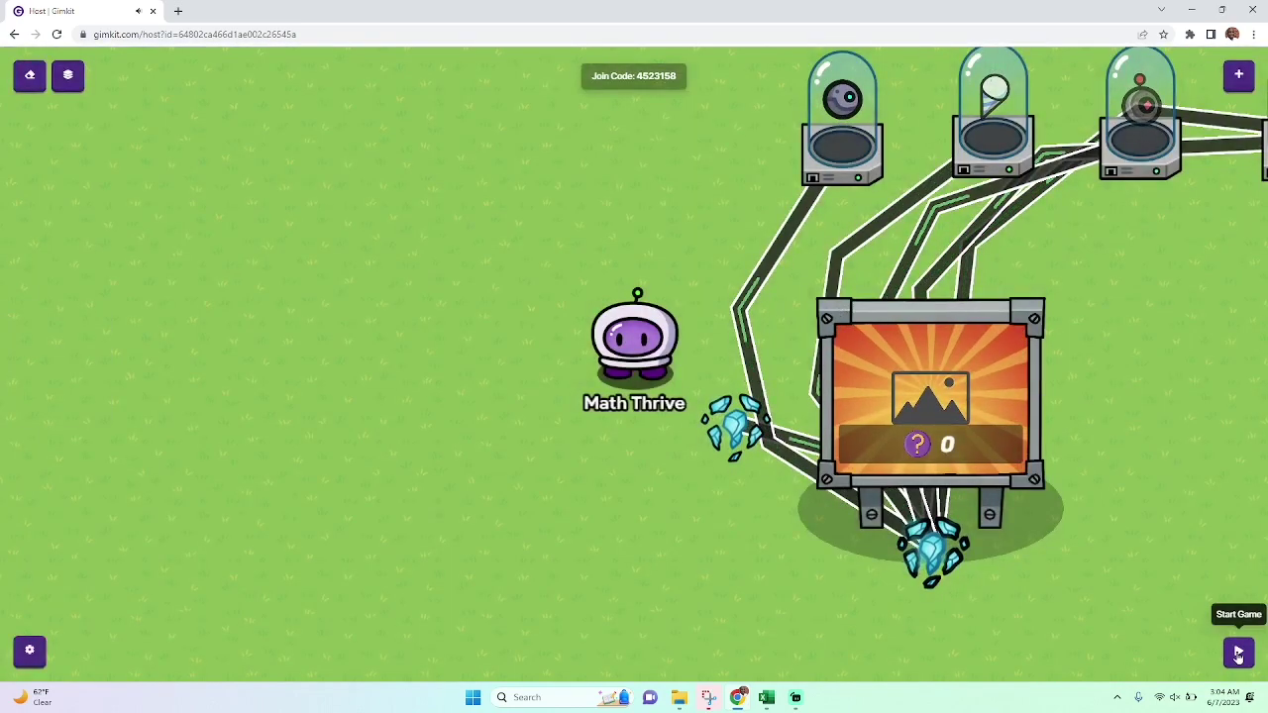
Step: Start the game and purchase one Random item from the vending machine as a test
{"action": "left_click", "coordinate": [1239, 654]}
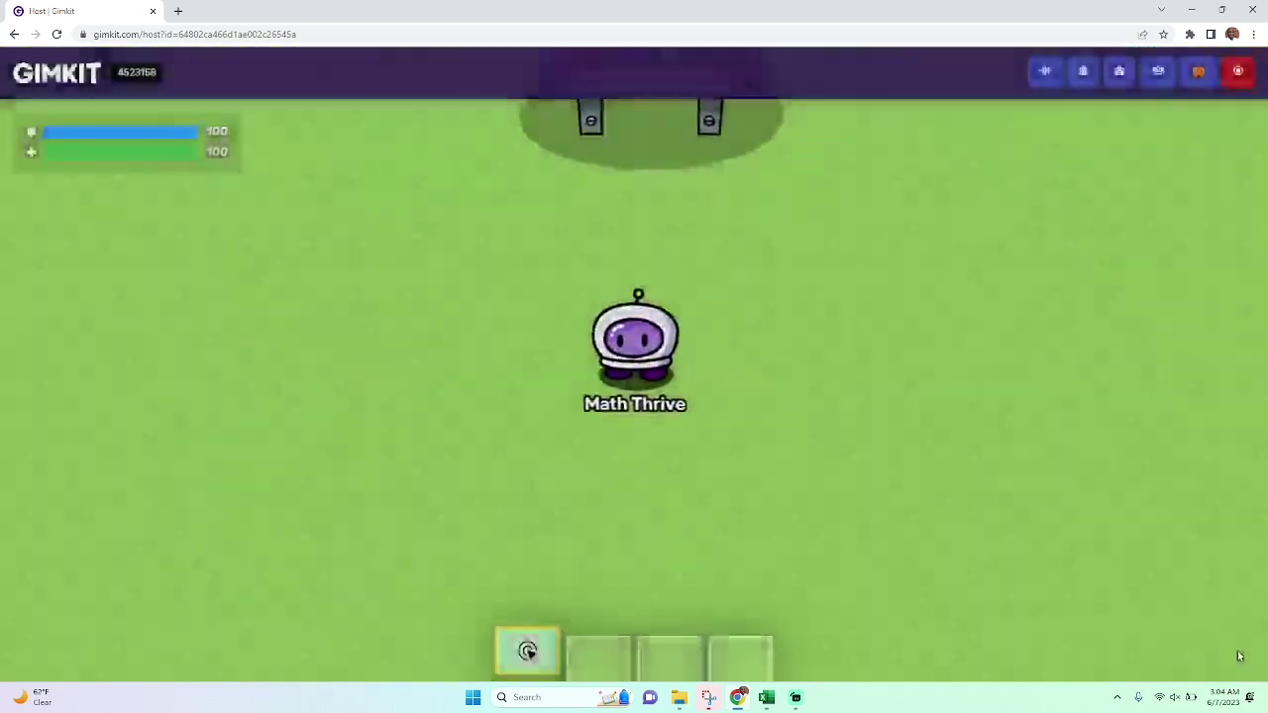
{"action": "key", "text": "Up"}
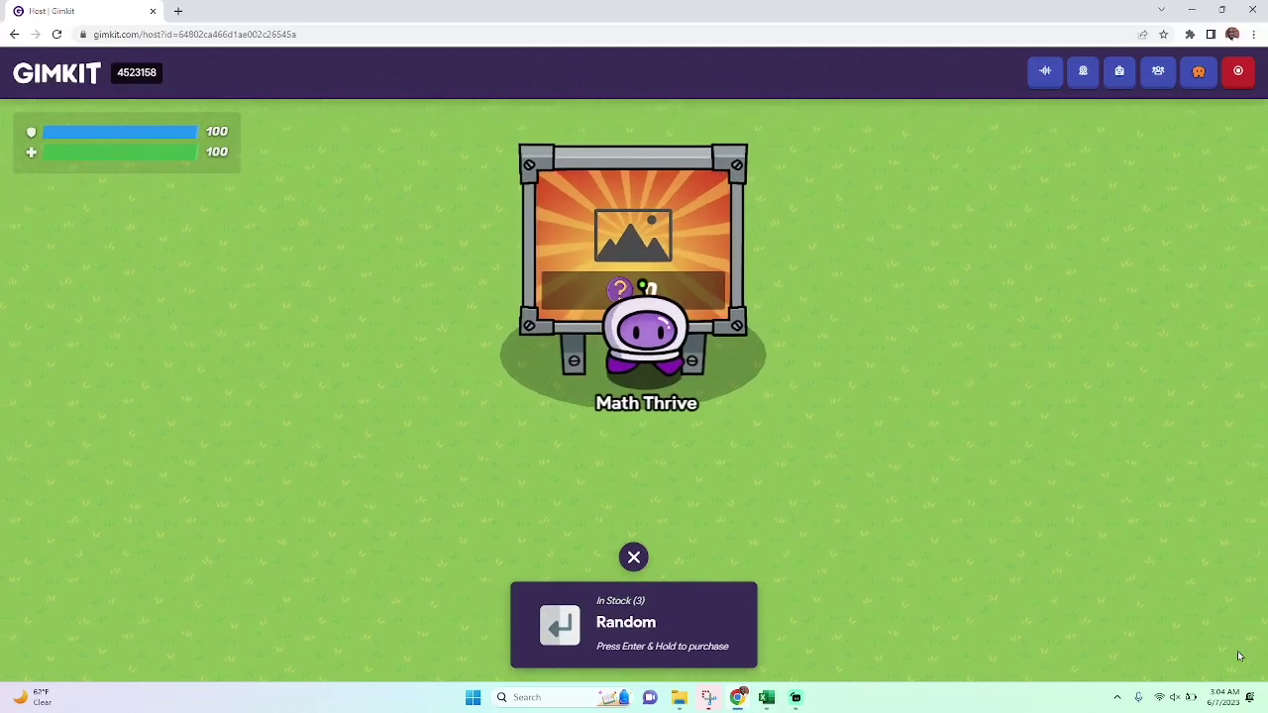
{"action": "key", "text": "Return"}
{"action": "key", "text": "Down"}
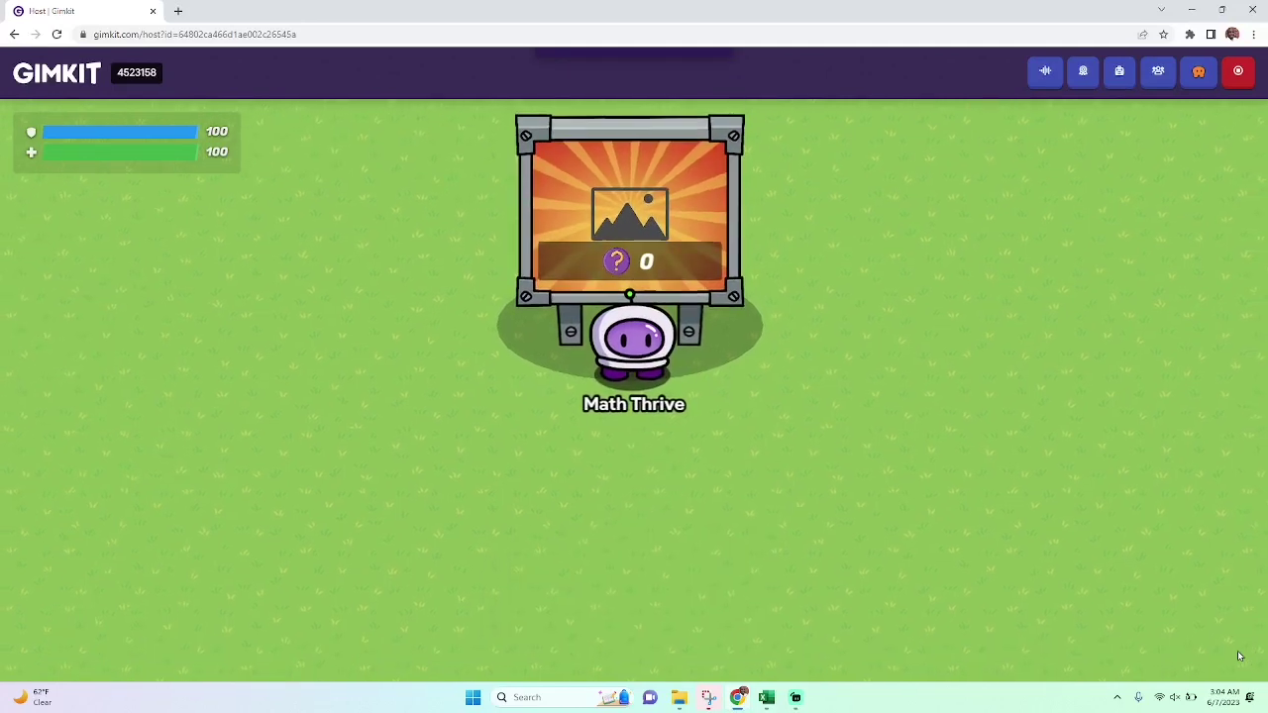
{"action": "key", "text": "Down"}
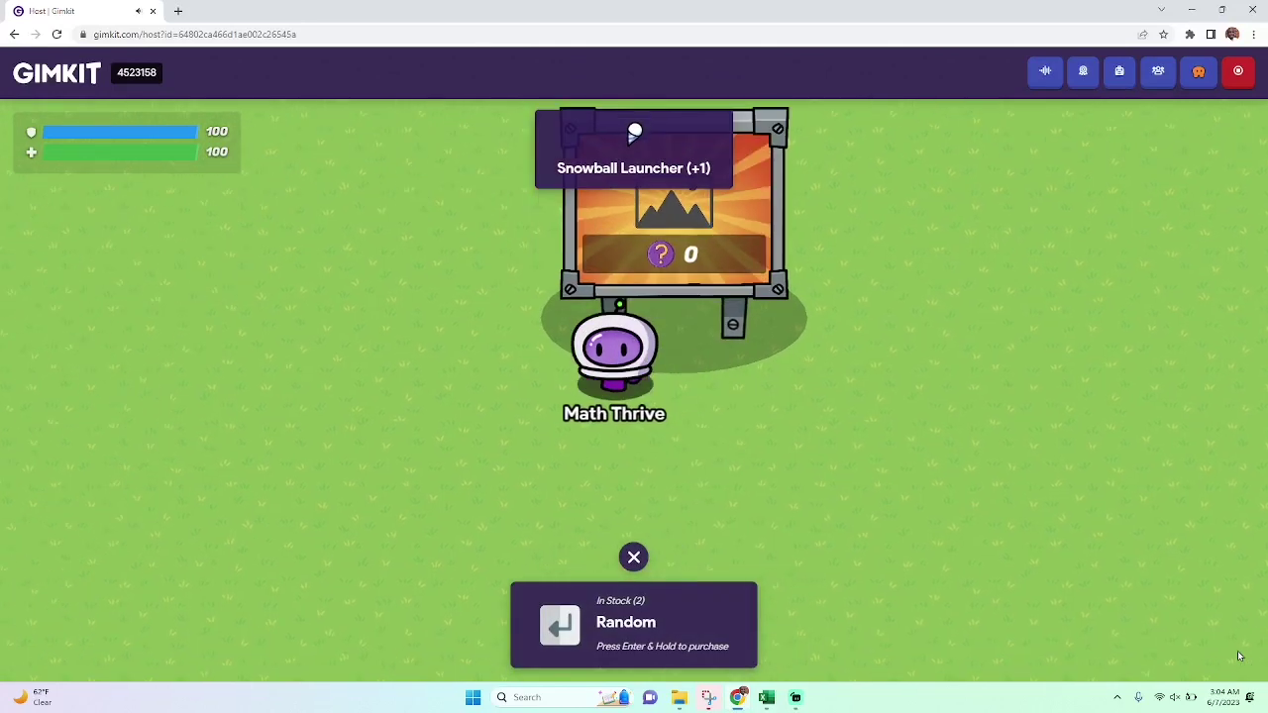
Step: Purchase a second Random item from the vending machine
{"action": "key", "text": "Left"}
{"action": "key", "text": "Up"}
{"action": "key", "text": "Right"}
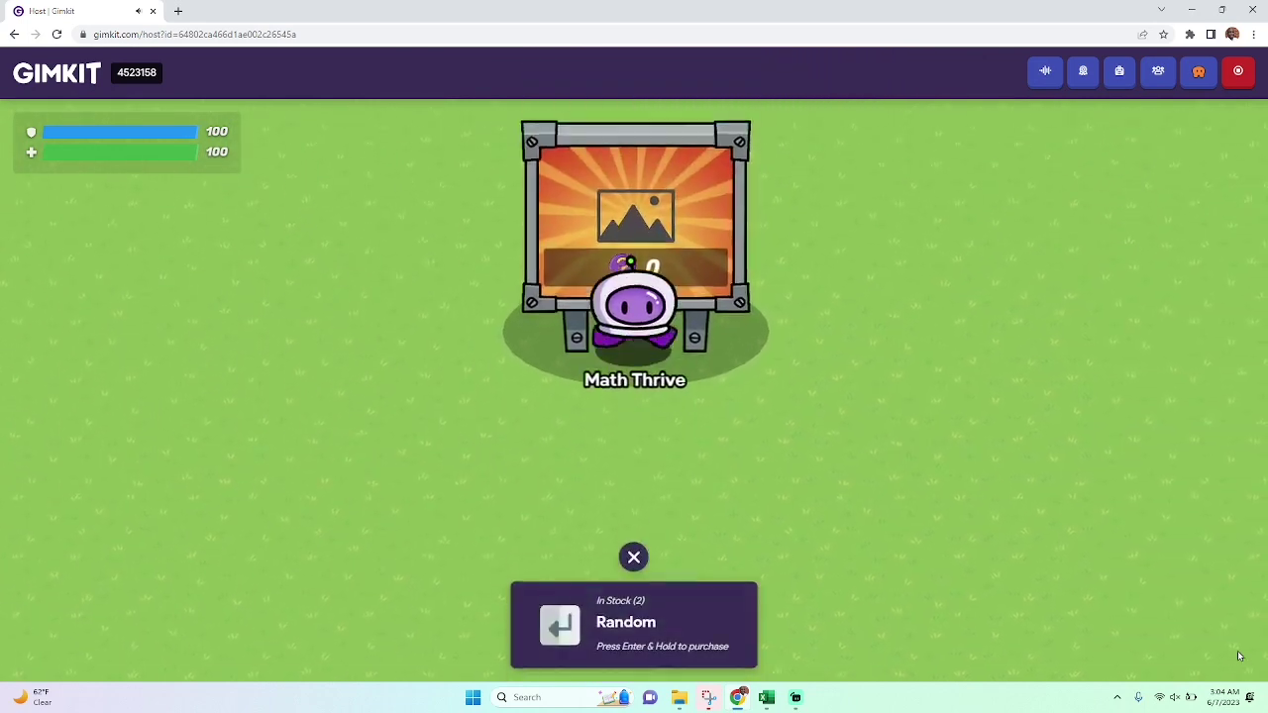
{"action": "key", "text": "Return"}
{"action": "key", "text": "Down"}
{"action": "key", "text": "Left"}
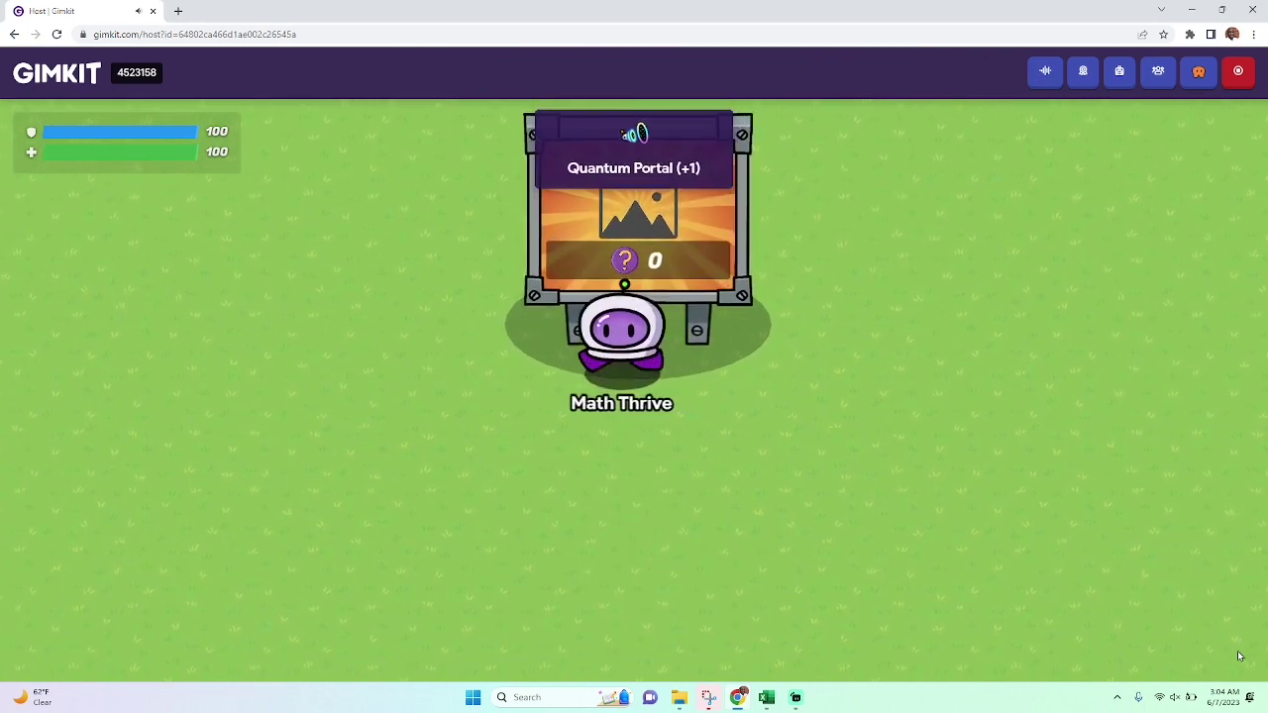
Step: Return to the vending machine and purchase a third Random item
{"action": "key", "text": "Down"}
{"action": "key", "text": "Up"}
{"action": "key", "text": "Left"}
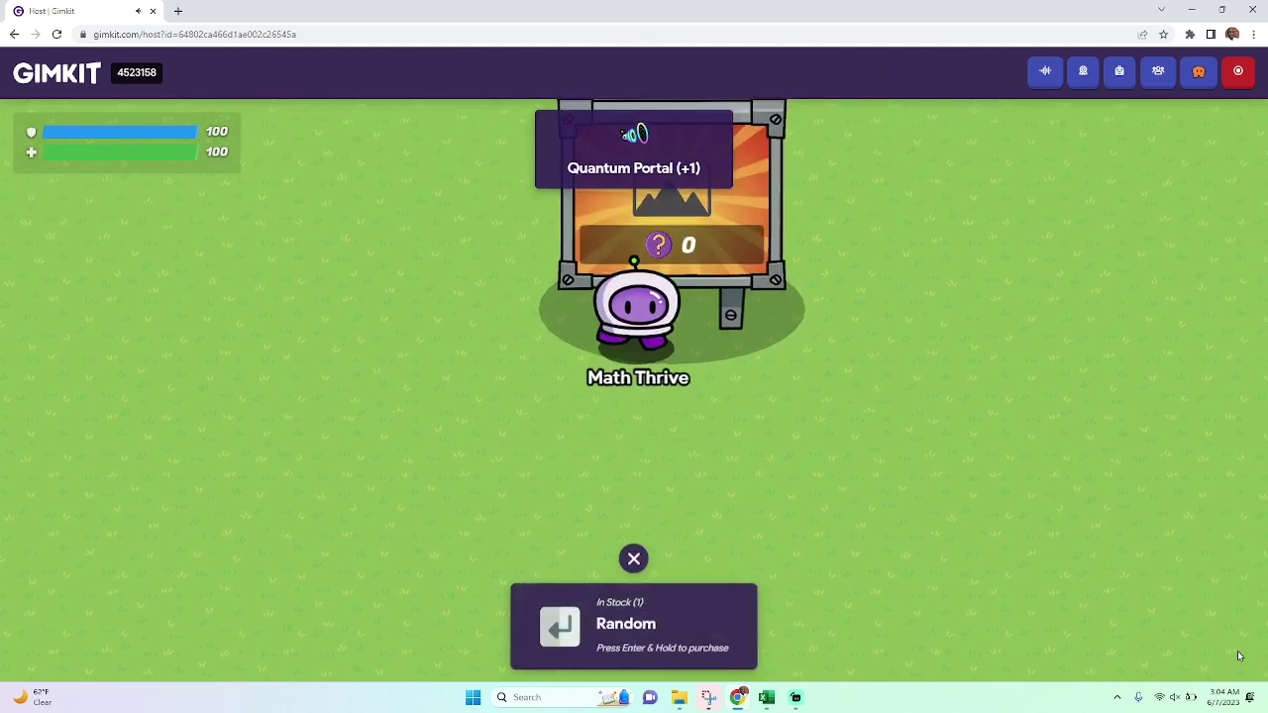
{"action": "key", "text": "Return"}
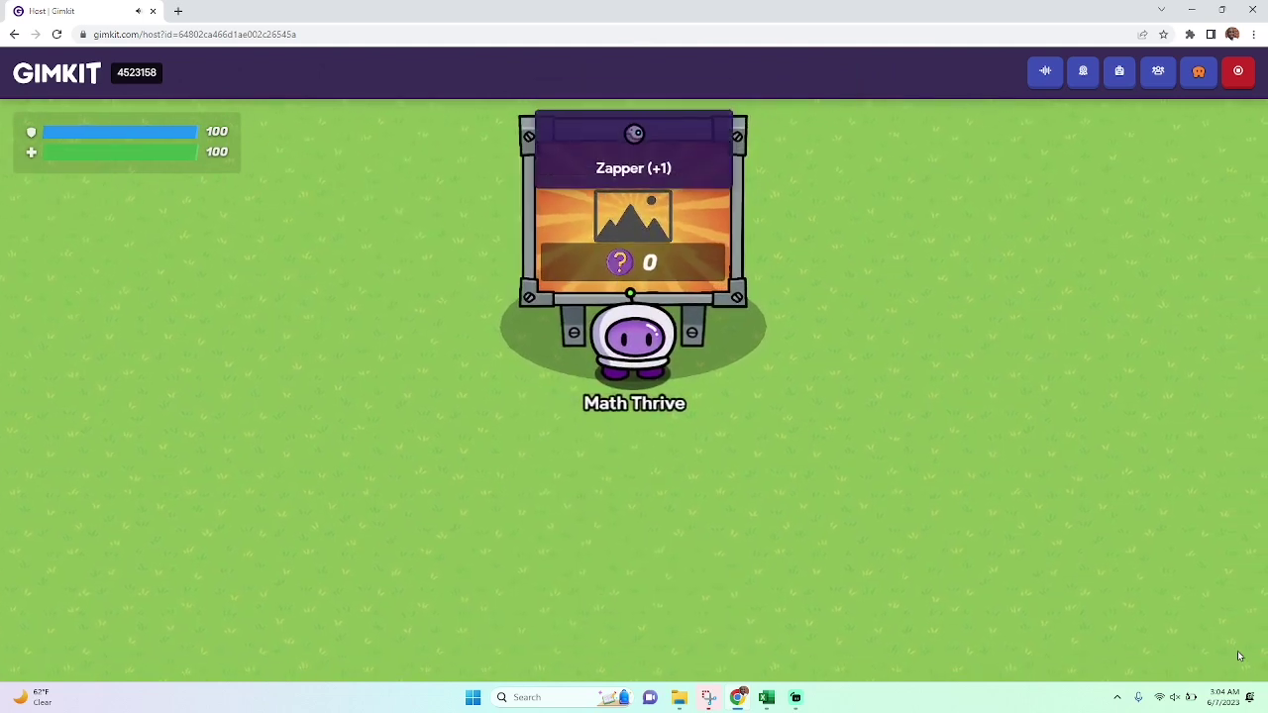
Step: Walk away from and back to the vending machine to check its remaining stock, and end the game
{"action": "key", "text": "Down"}
{"action": "key", "text": "Left"}
{"action": "key", "text": "Up"}
{"action": "key", "text": "Right"}
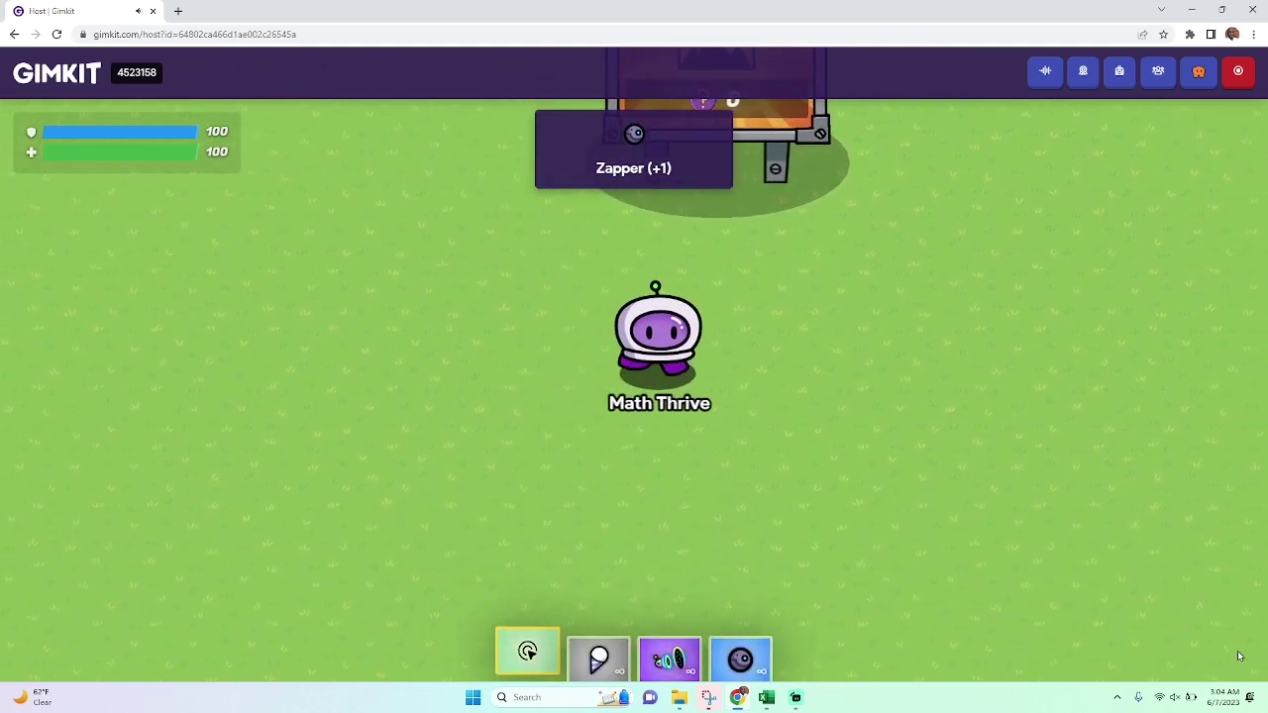
{"action": "key", "text": "Left"}
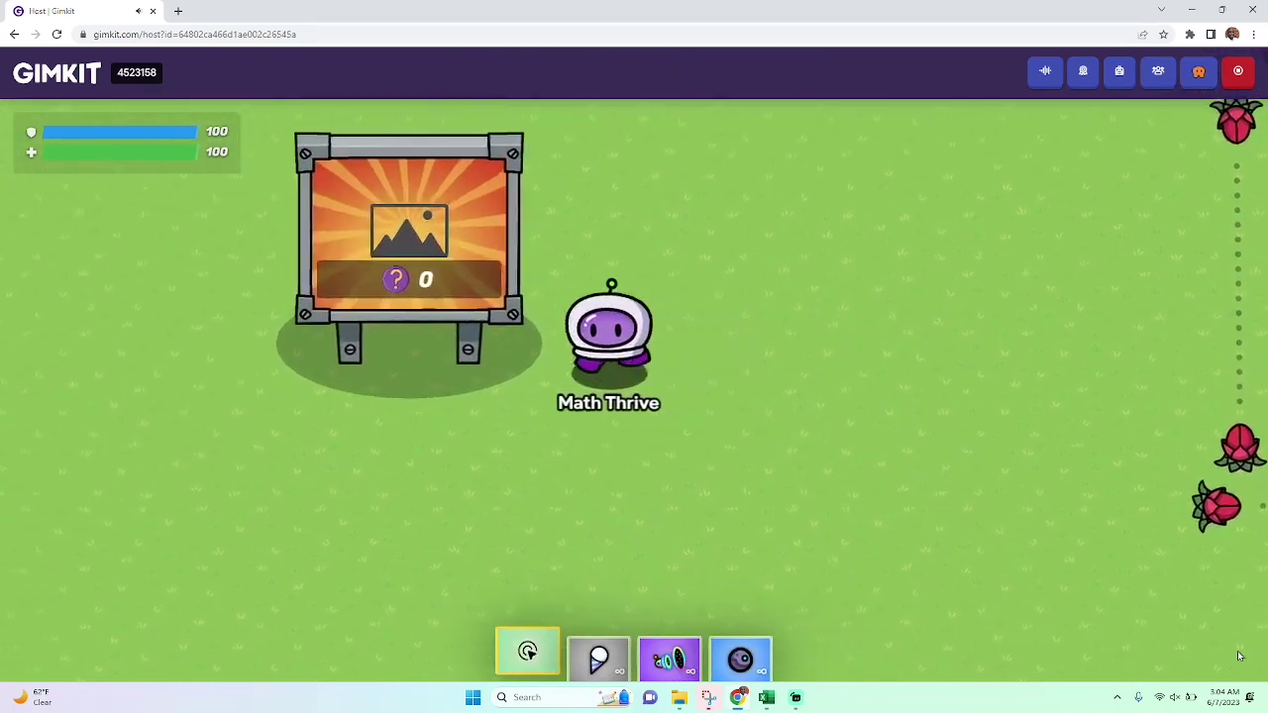
{"action": "key", "text": "Left"}
{"action": "key", "text": "Right"}
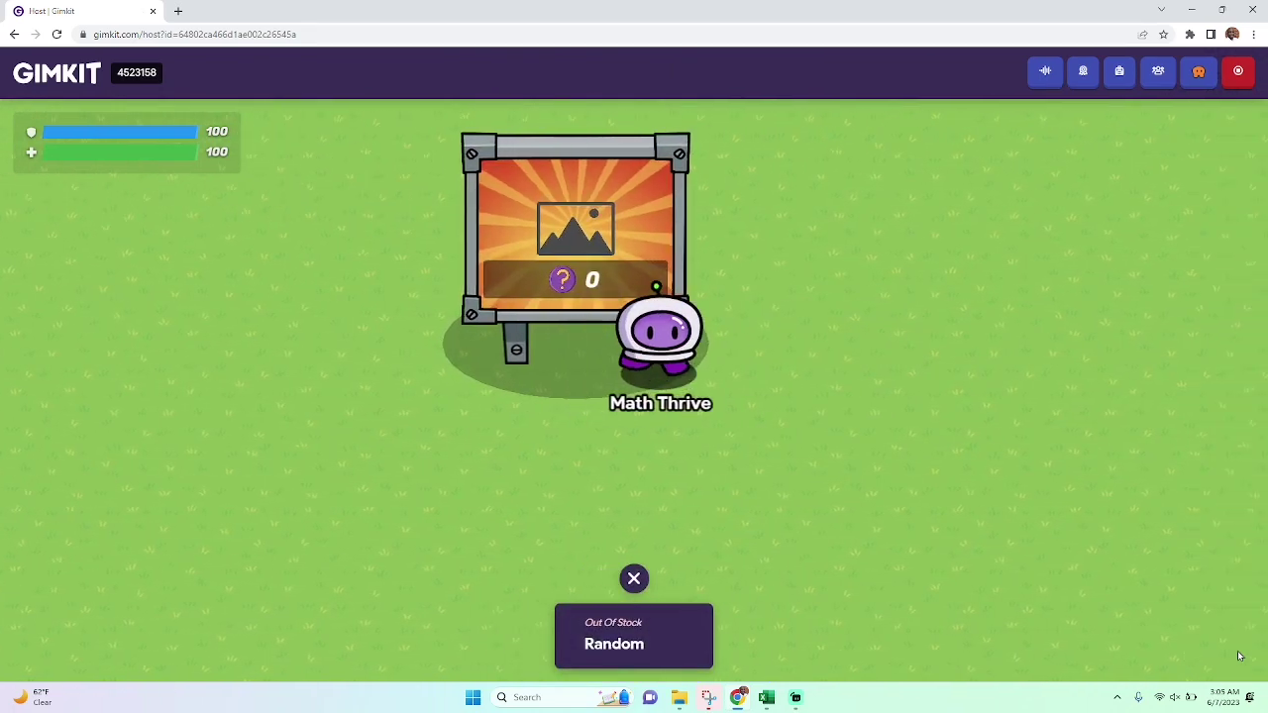
{"action": "key", "text": "Down"}
{"action": "key", "text": "Left"}
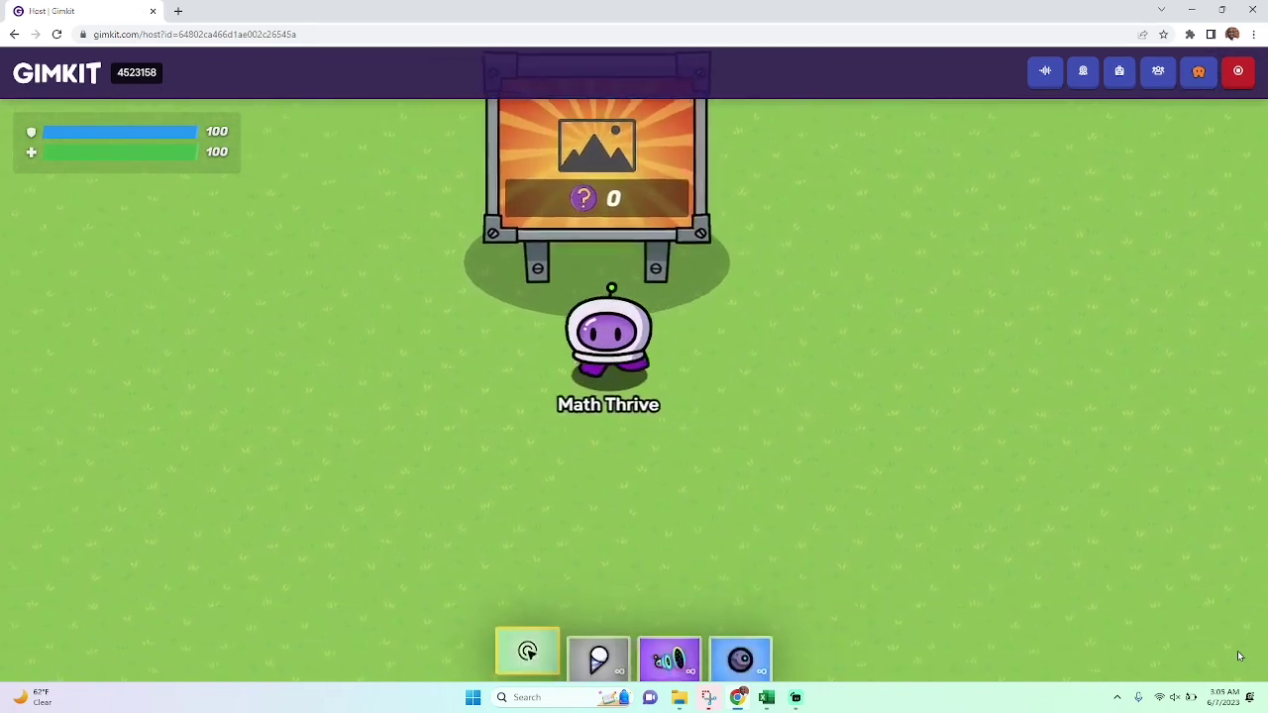
{"action": "key", "text": "Up"}
{"action": "key", "text": "Right"}
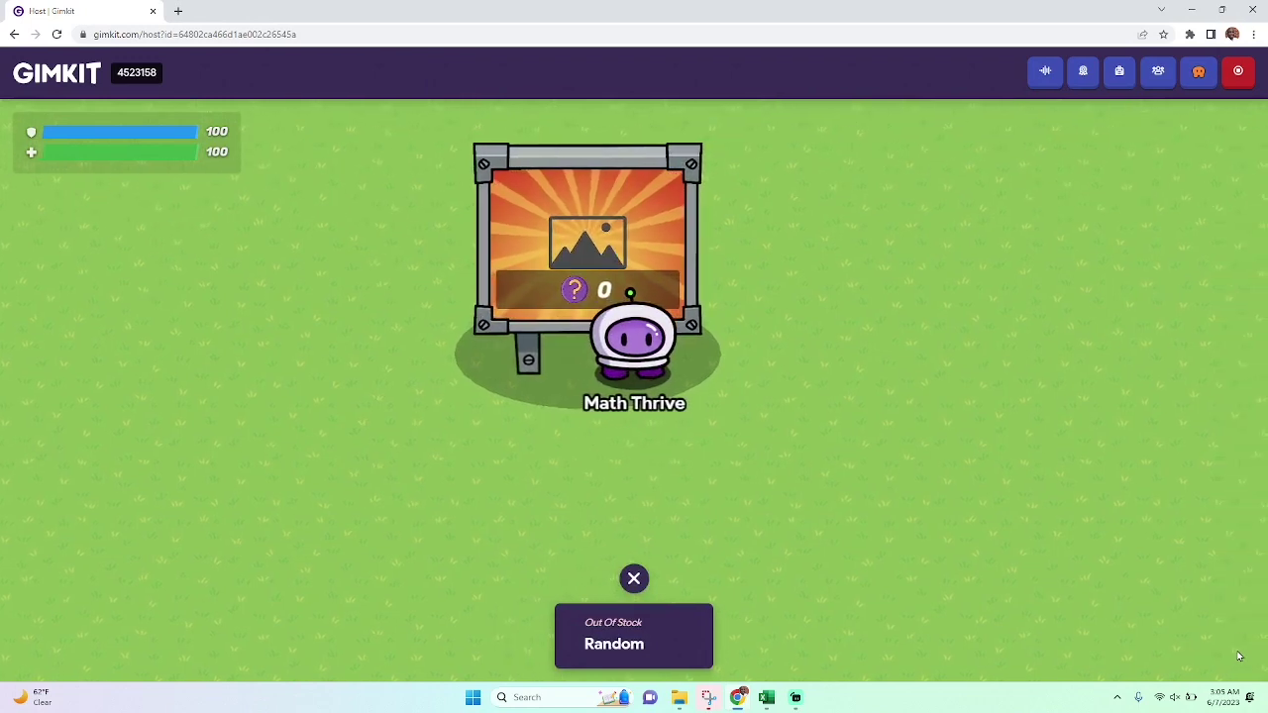
{"action": "left_click", "coordinate": [1238, 71]}
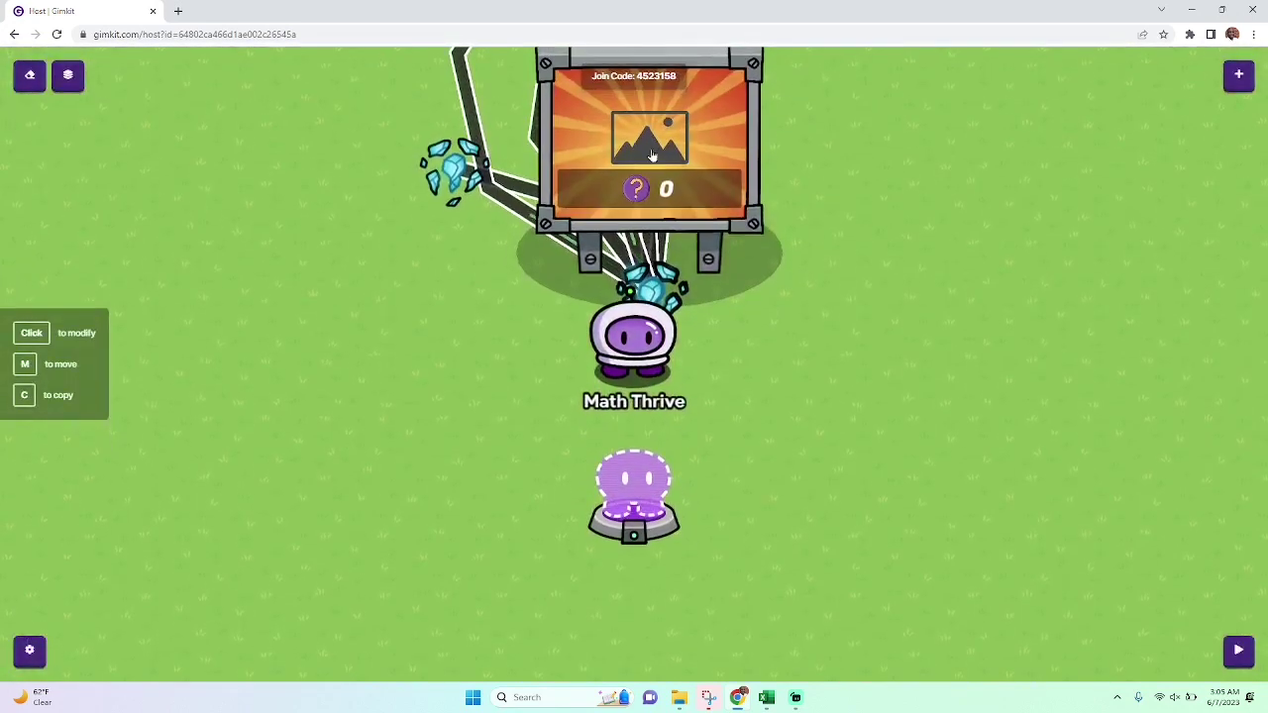
Step: Examine the vending machine's Grant Item, Transmit On Channel and Appearance options, including item image, interaction duration and colors
{"action": "left_click", "coordinate": [653, 155]}
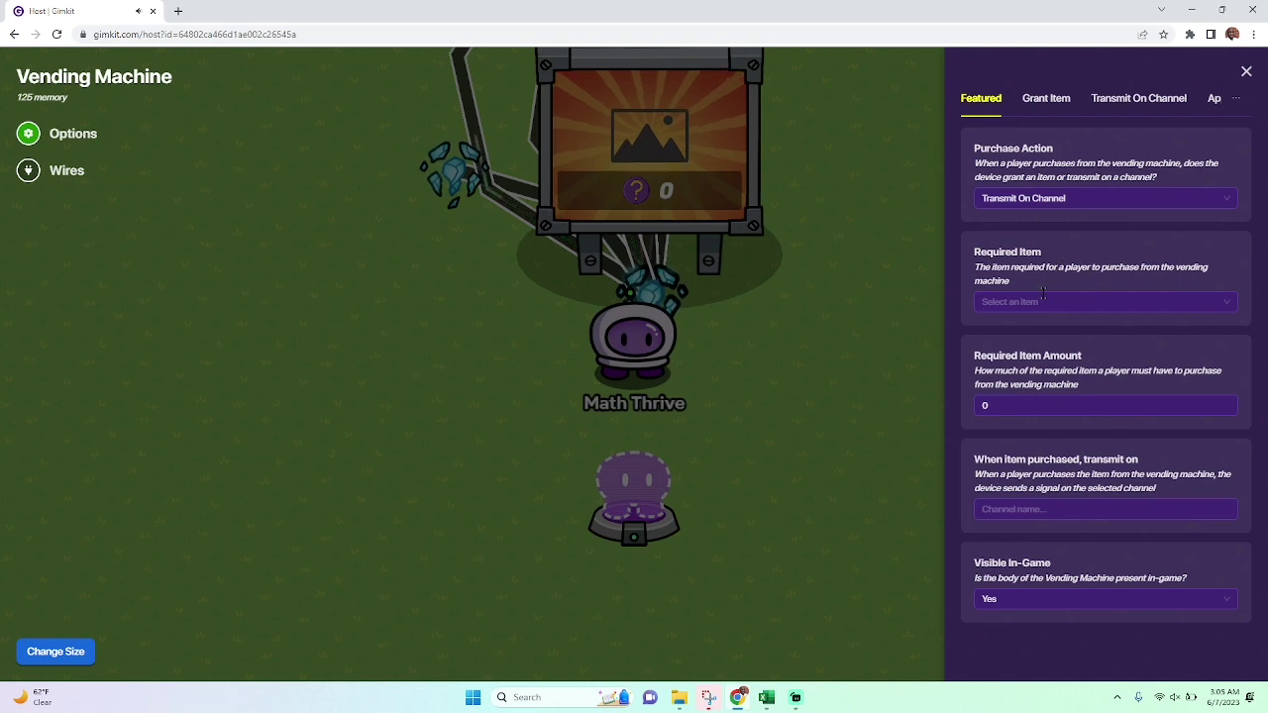
{"action": "left_click", "coordinate": [1067, 104]}
{"action": "left_click", "coordinate": [1139, 100]}
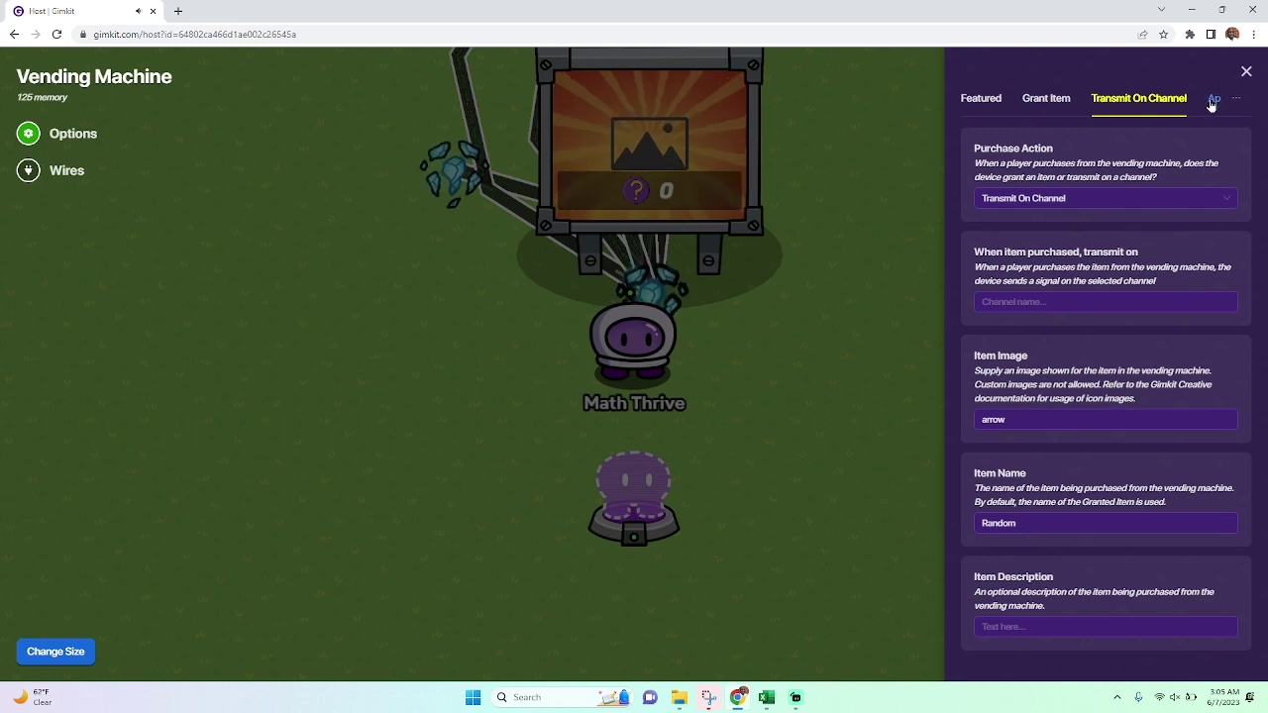
{"action": "left_click", "coordinate": [1211, 103]}
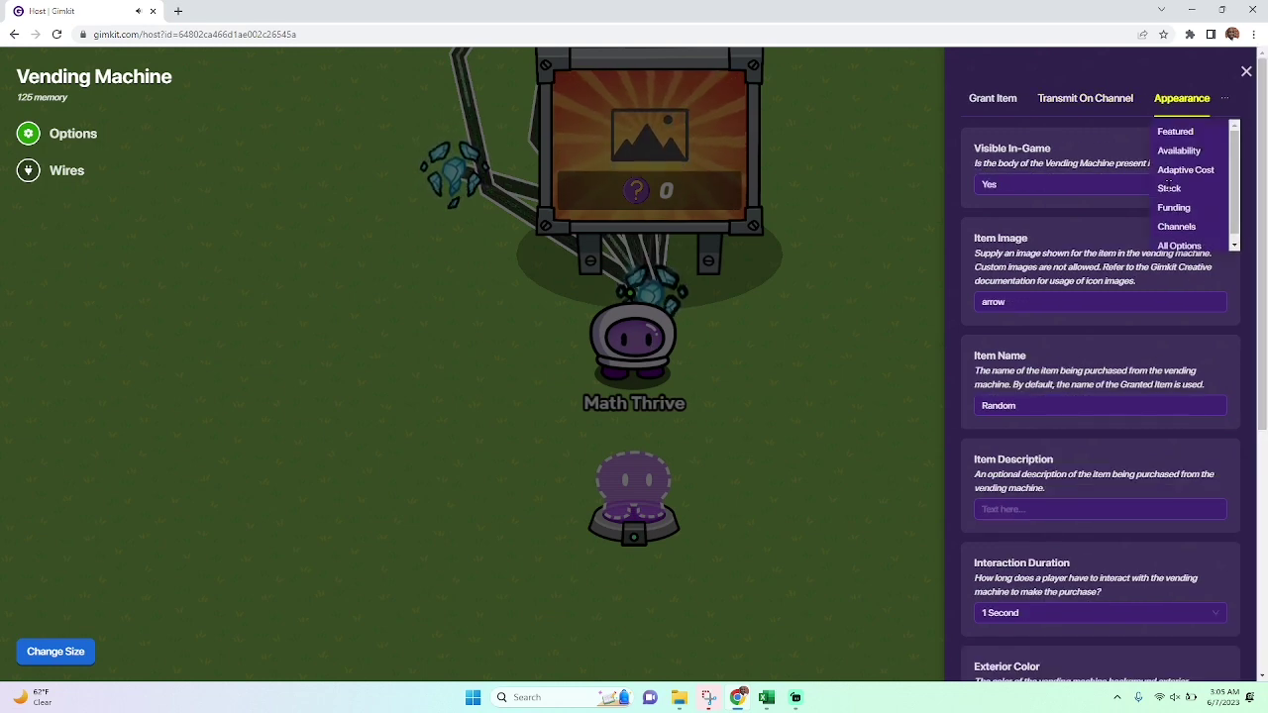
{"action": "scroll", "coordinate": [1137, 270], "scroll_direction": "down", "scroll_amount": 2}
{"action": "scroll", "coordinate": [1135, 268], "scroll_direction": "down", "scroll_amount": 2}
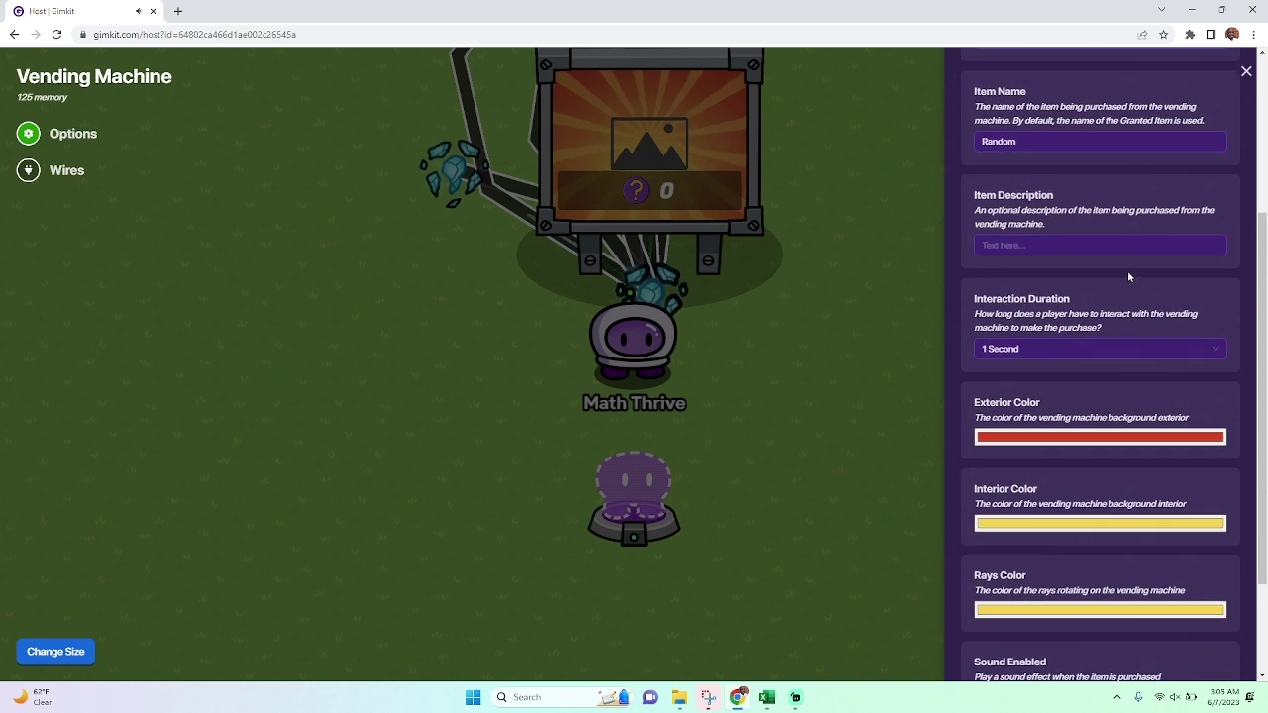
{"action": "scroll", "coordinate": [1120, 276], "scroll_direction": "down", "scroll_amount": 1}
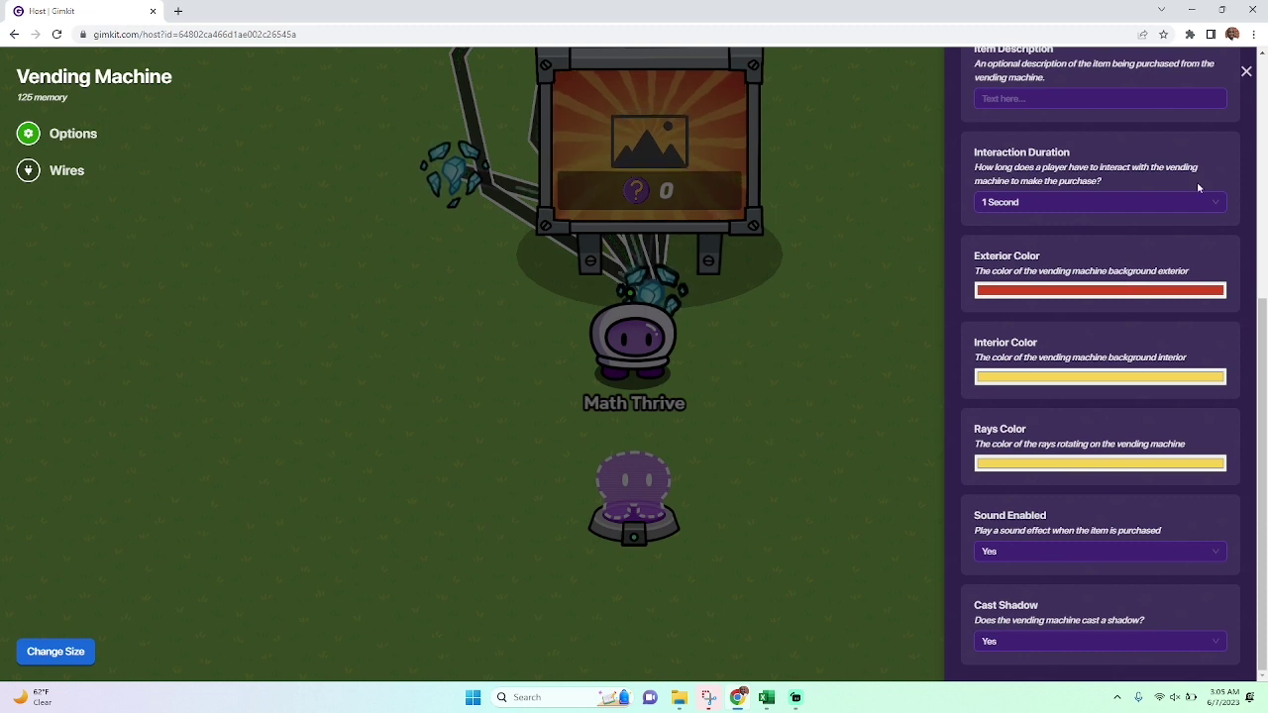
{"action": "scroll", "coordinate": [1190, 171], "scroll_direction": "up", "scroll_amount": 4}
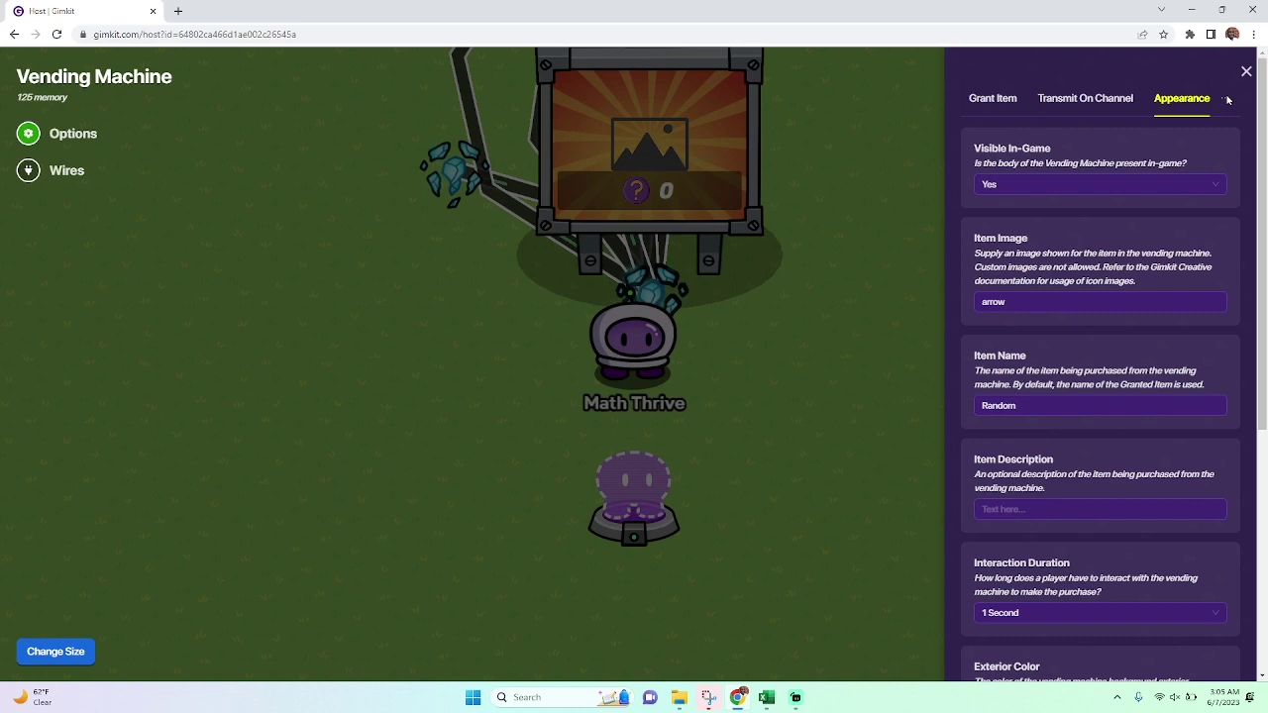
{"action": "left_click", "coordinate": [1225, 100]}
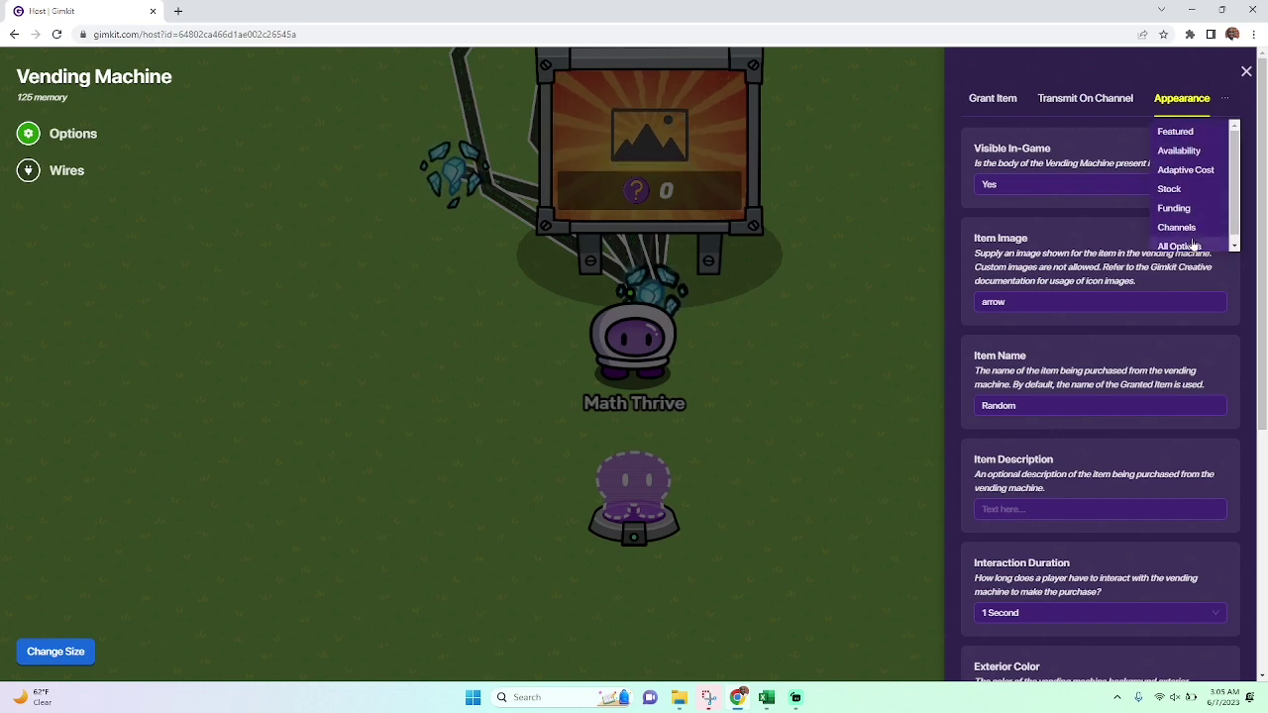